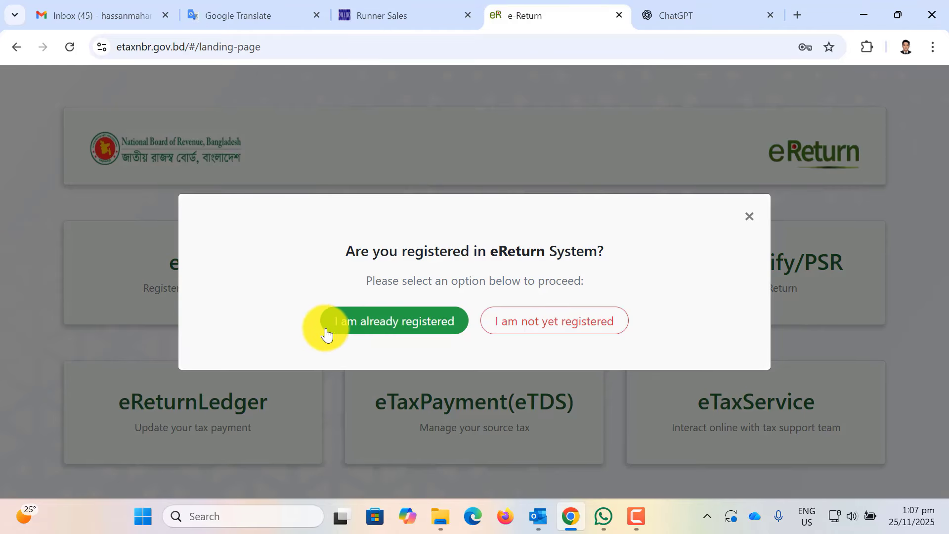
# Step: View the eReturn sign-up page for taxpayers who are not yet registered, and return to the landing page
pyautogui.click(395, 328)
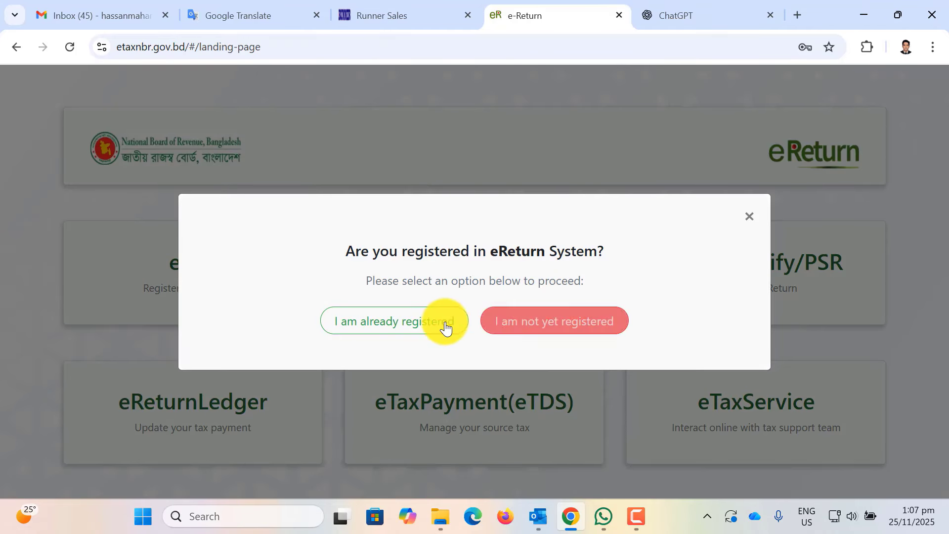
pyautogui.click(546, 323)
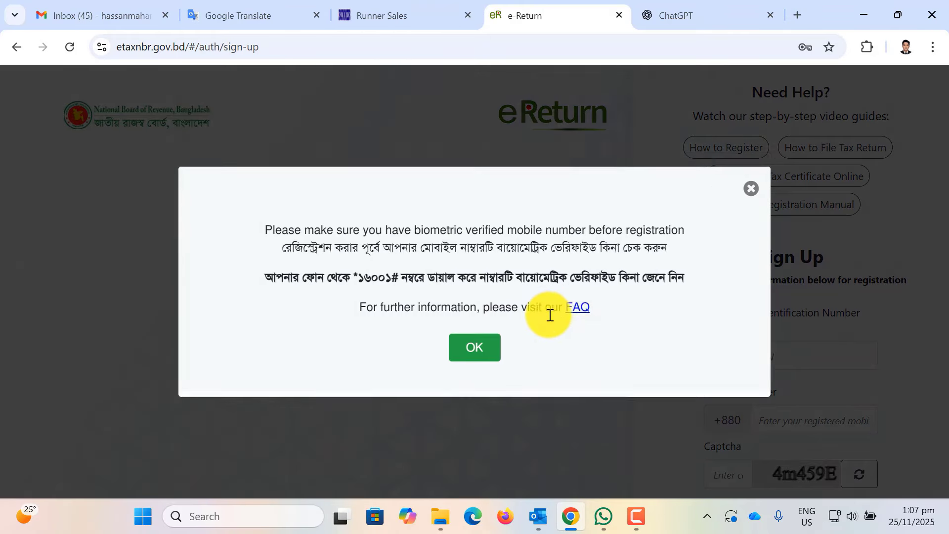
pyautogui.click(470, 352)
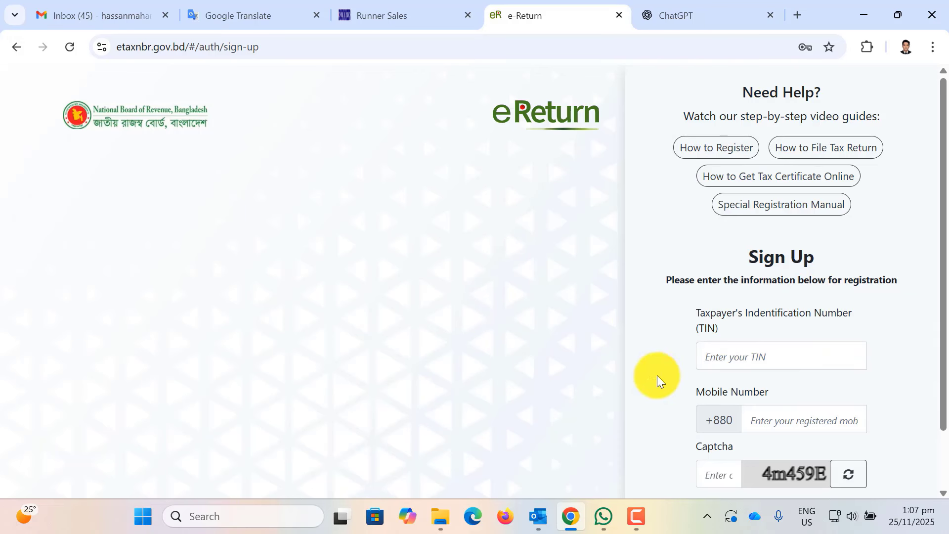
pyautogui.click(14, 49)
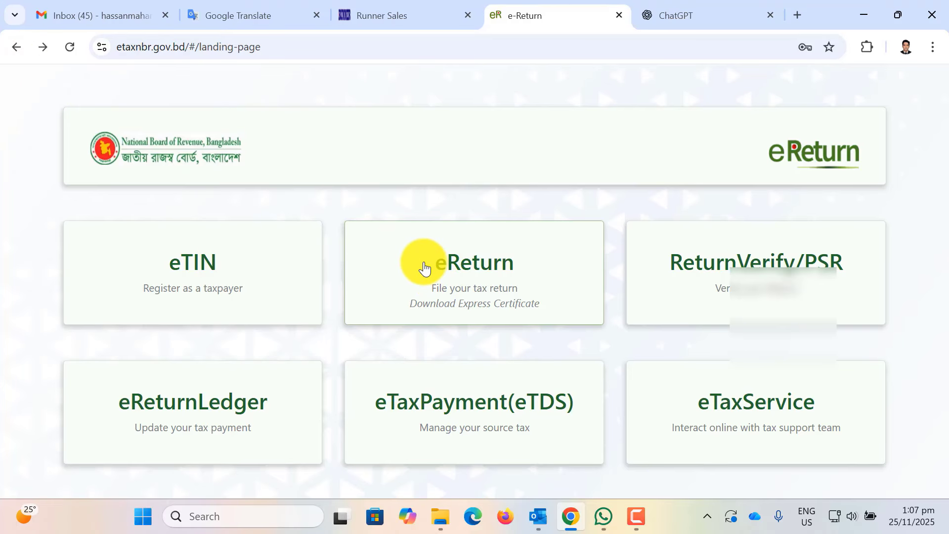
# Step: Sign in to eReturn as an already registered taxpayer with the prefilled TIN and password, entering the displayed captcha code
pyautogui.click(470, 271)
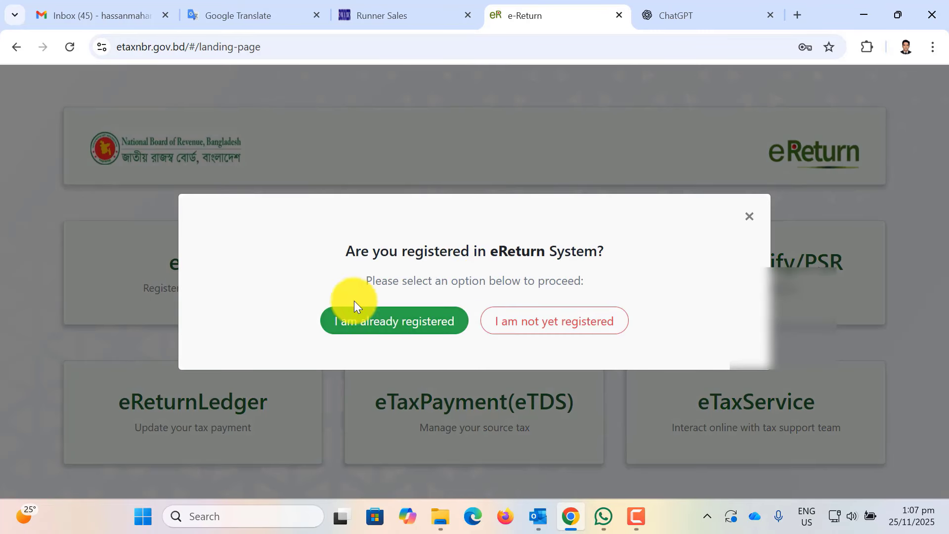
pyautogui.click(387, 312)
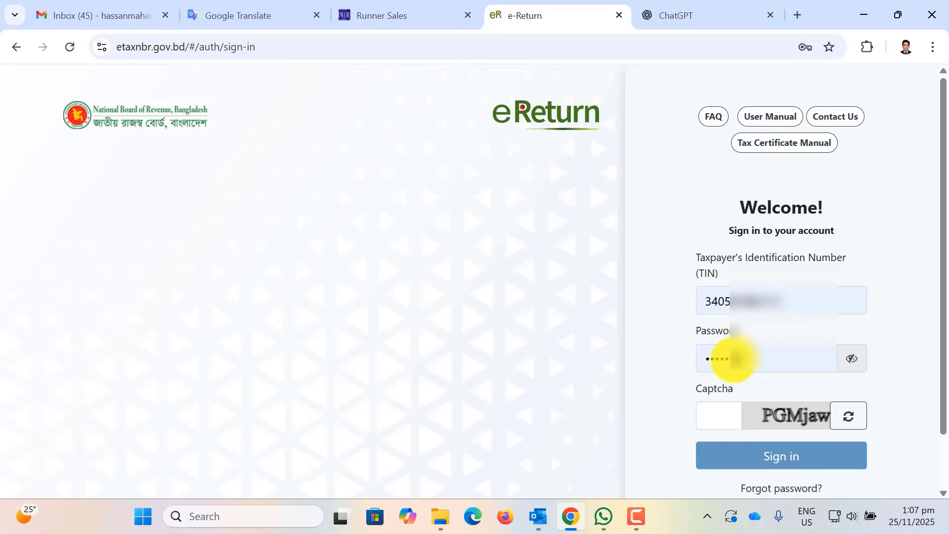
pyautogui.click(715, 418)
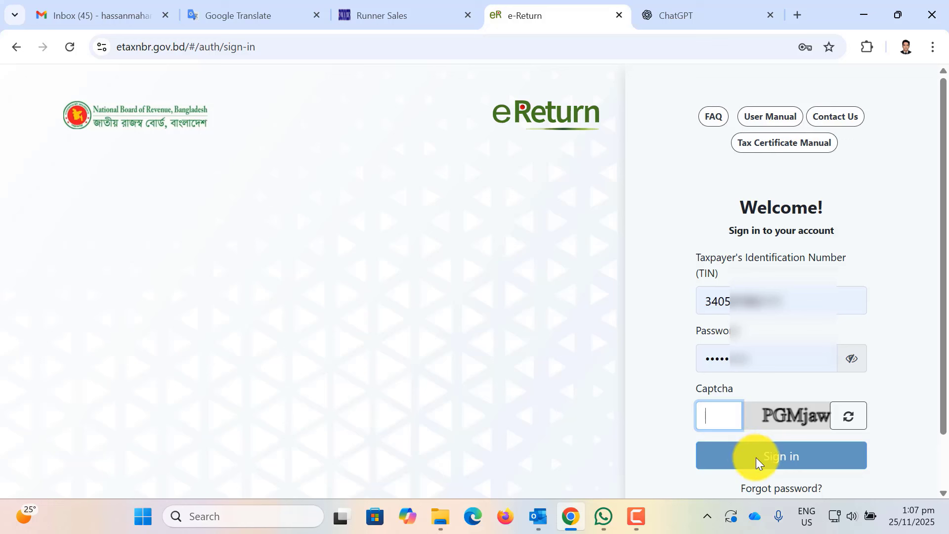
pyautogui.write('P')
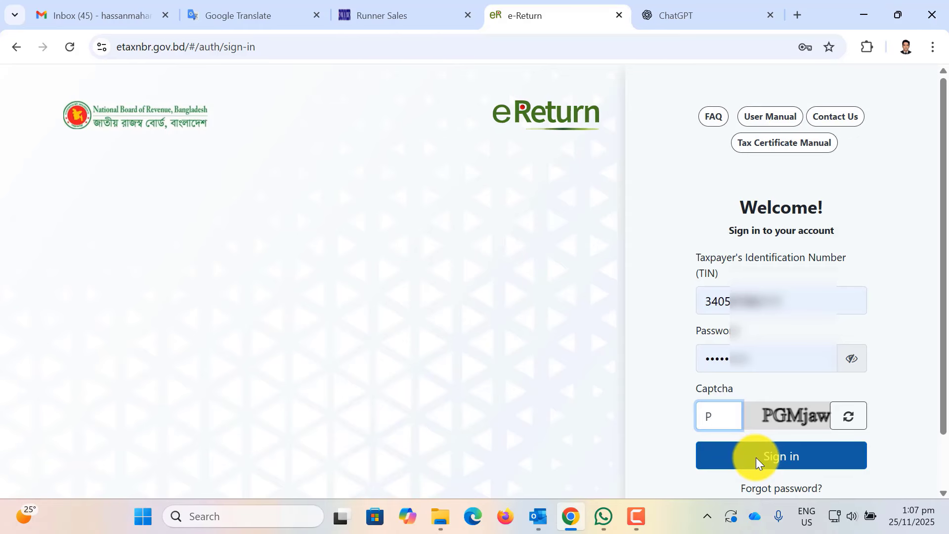
pyautogui.write('GM')
pyautogui.write('jaw')
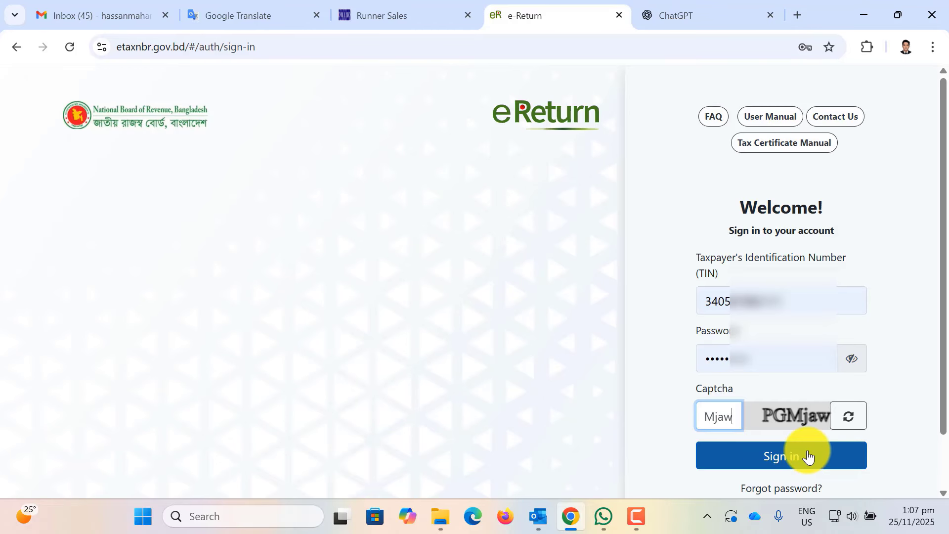
pyautogui.click(808, 456)
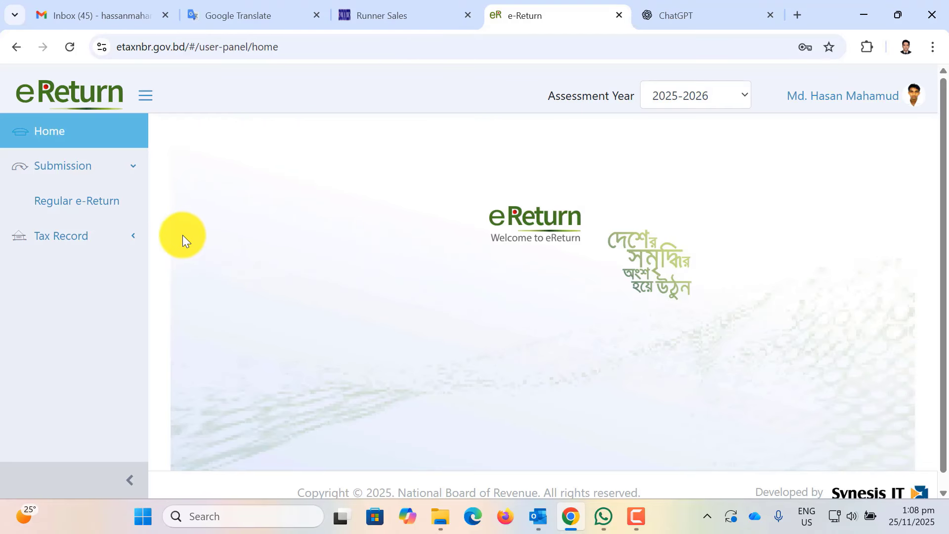
# Step: Open the Regular e-Return submission form
pyautogui.click(134, 167)
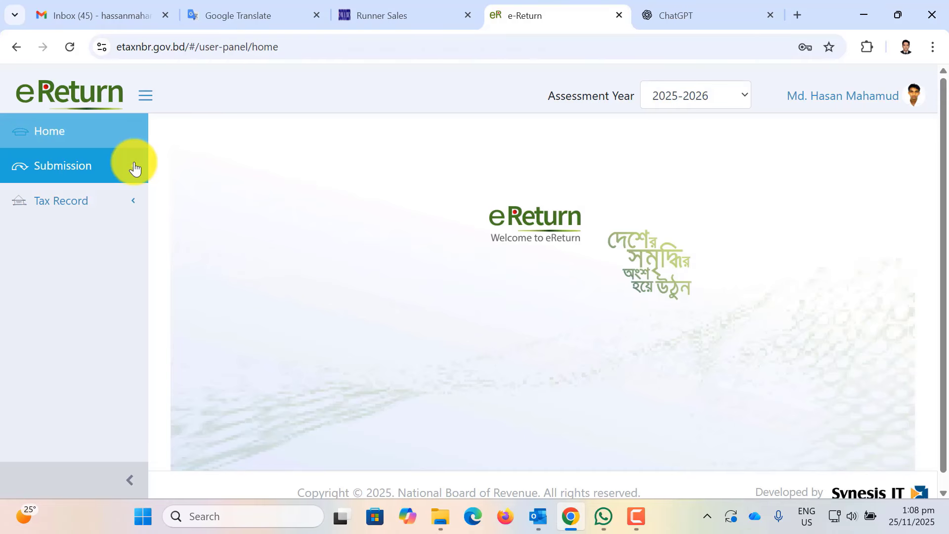
pyautogui.click(134, 167)
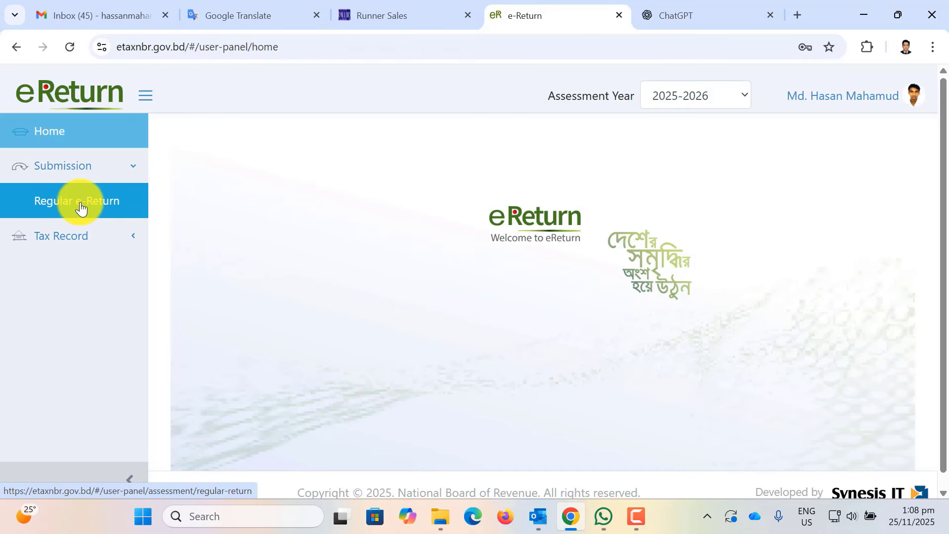
pyautogui.click(102, 203)
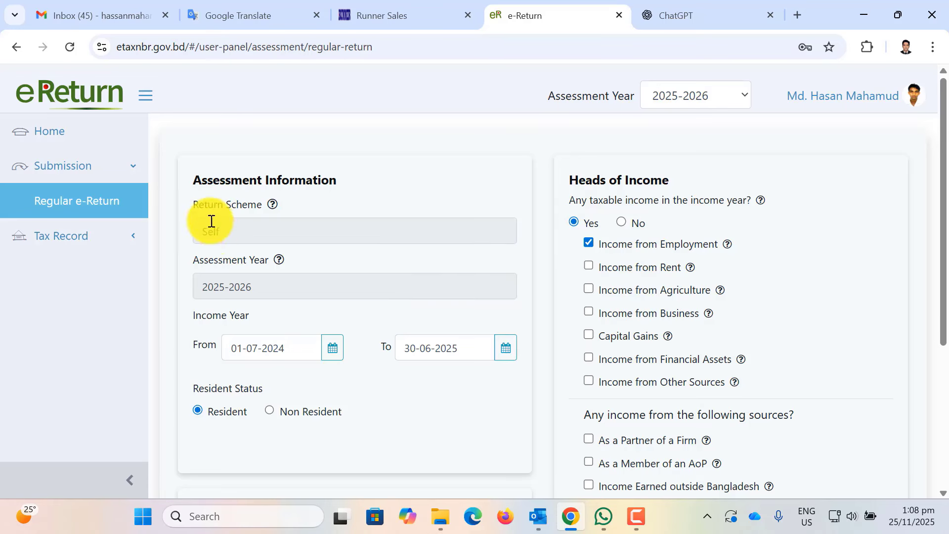
# Step: Examine the return scheme, assessment year, income year, resident status and tax exempted income settings of the return
pyautogui.moveTo(233, 234); pyautogui.dragTo(188, 227)
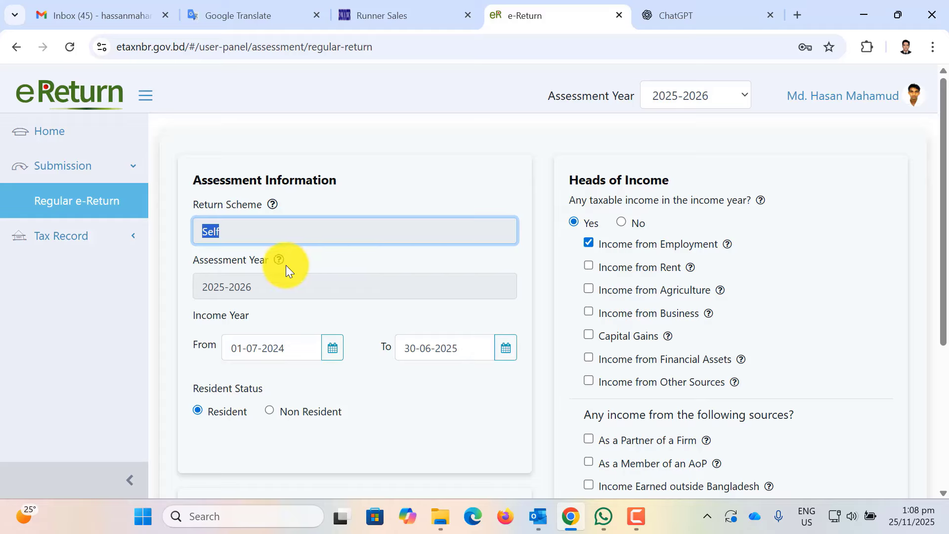
pyautogui.moveTo(265, 291); pyautogui.dragTo(169, 291)
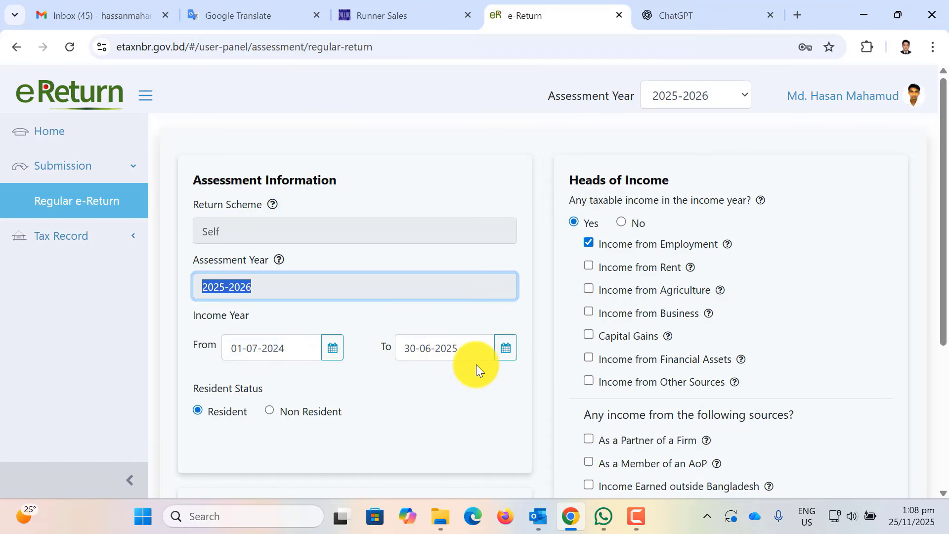
pyautogui.scroll(-1, 476, 366)
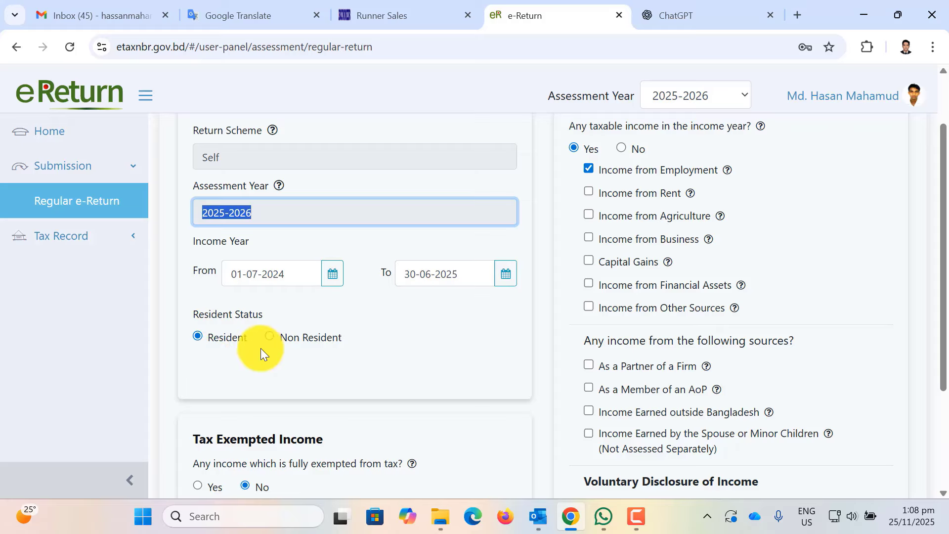
pyautogui.moveTo(253, 345); pyautogui.dragTo(192, 333)
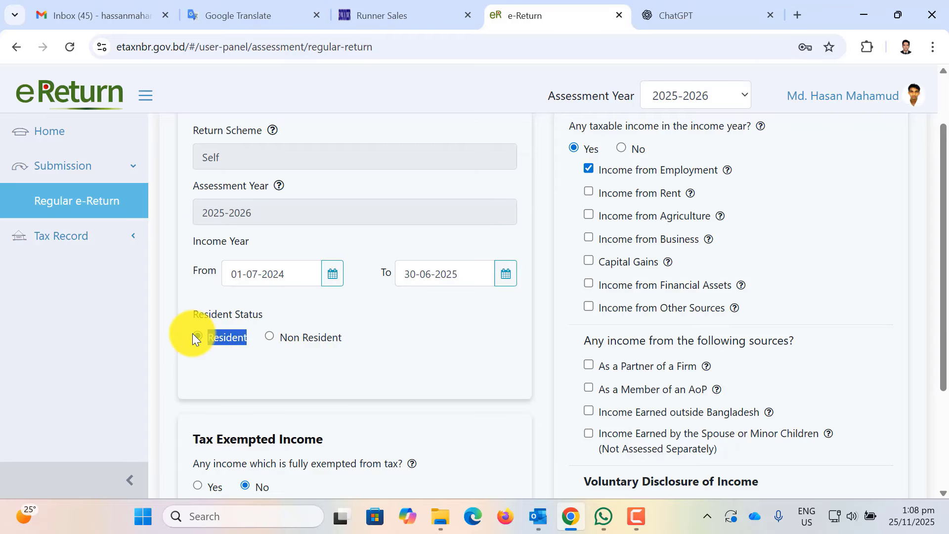
pyautogui.click(218, 366)
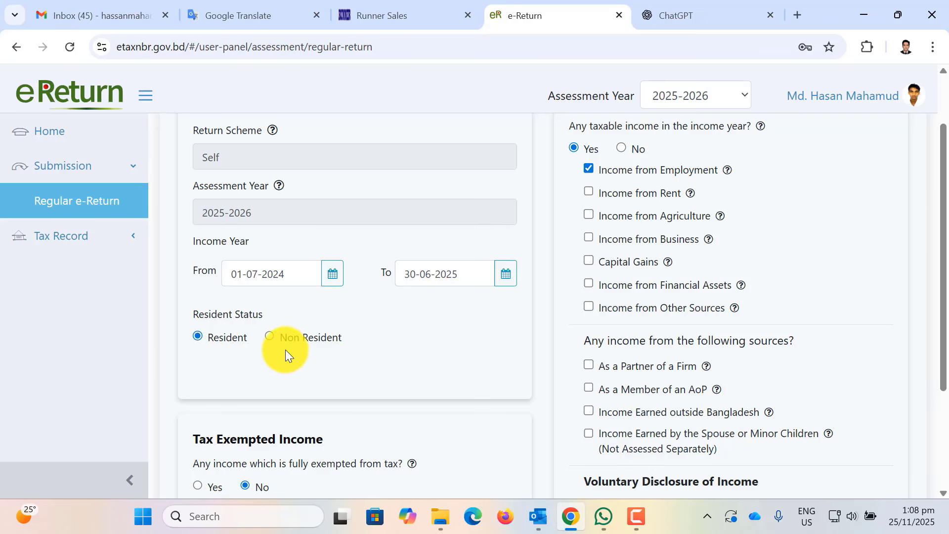
pyautogui.scroll(-3, 316, 352)
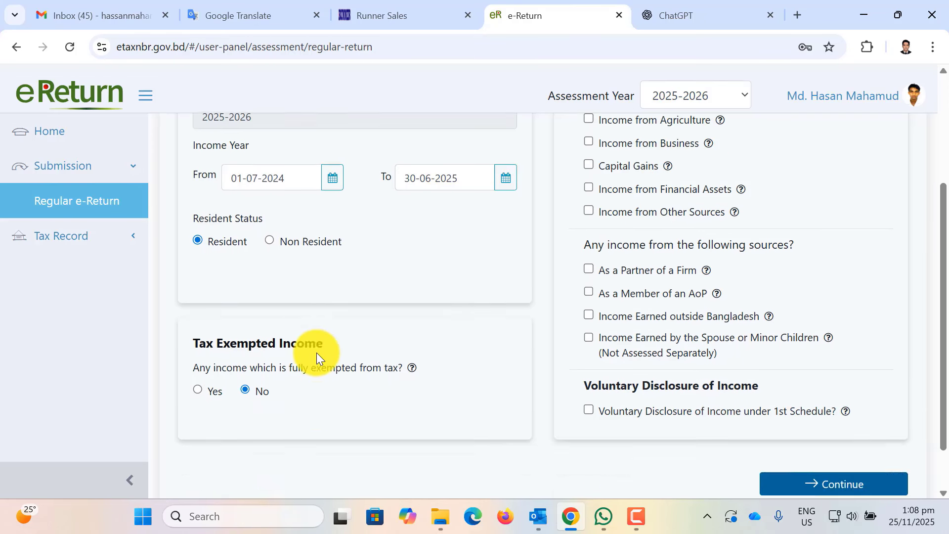
pyautogui.scroll(4, 604, 191)
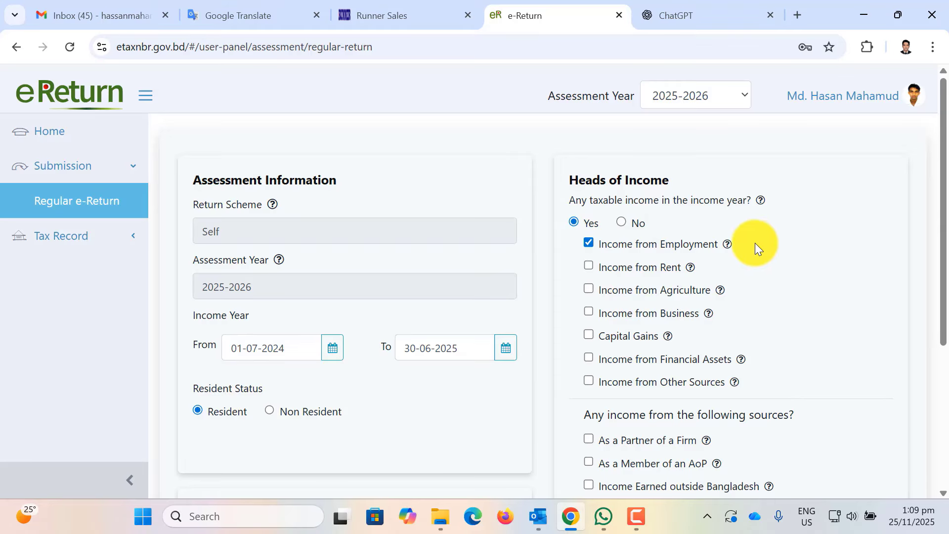
# Step: Check the heads of income with only Income from Employment selected, and continue to the additional information page
pyautogui.moveTo(755, 242); pyautogui.dragTo(580, 241)
pyautogui.click(769, 247)
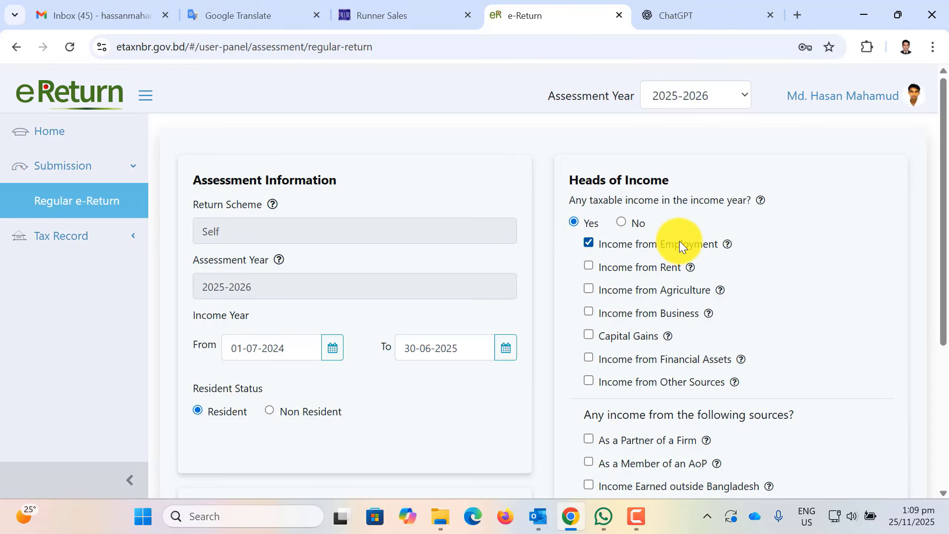
pyautogui.scroll(-1, 710, 237)
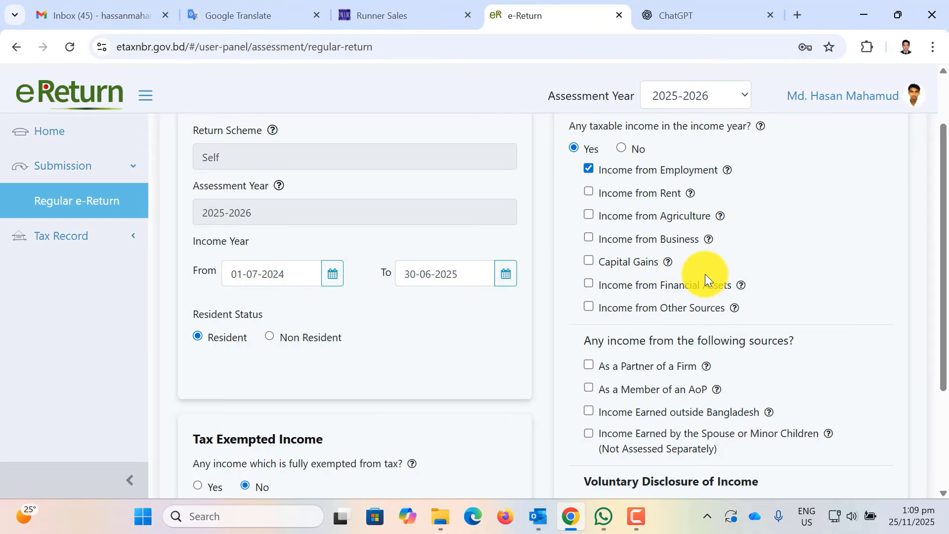
pyautogui.scroll(-1, 704, 268)
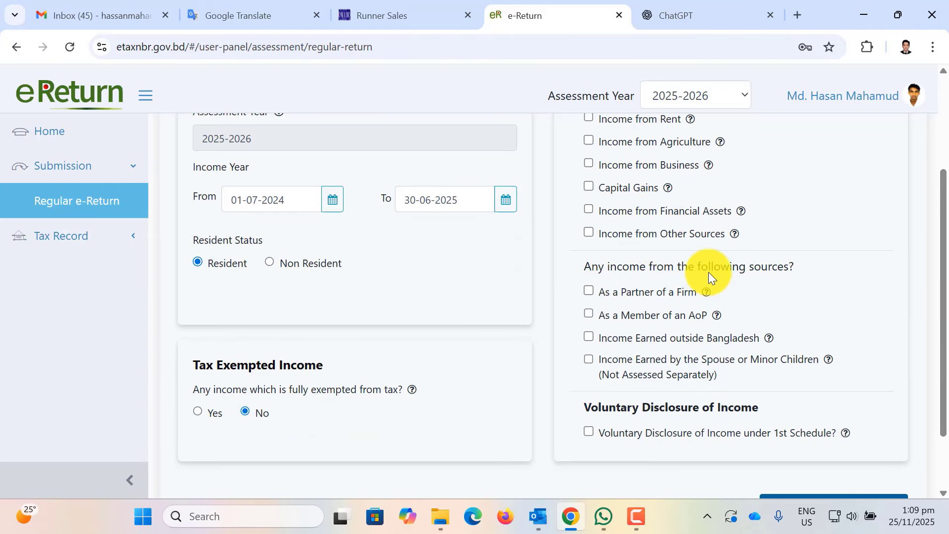
pyautogui.scroll(2, 708, 272)
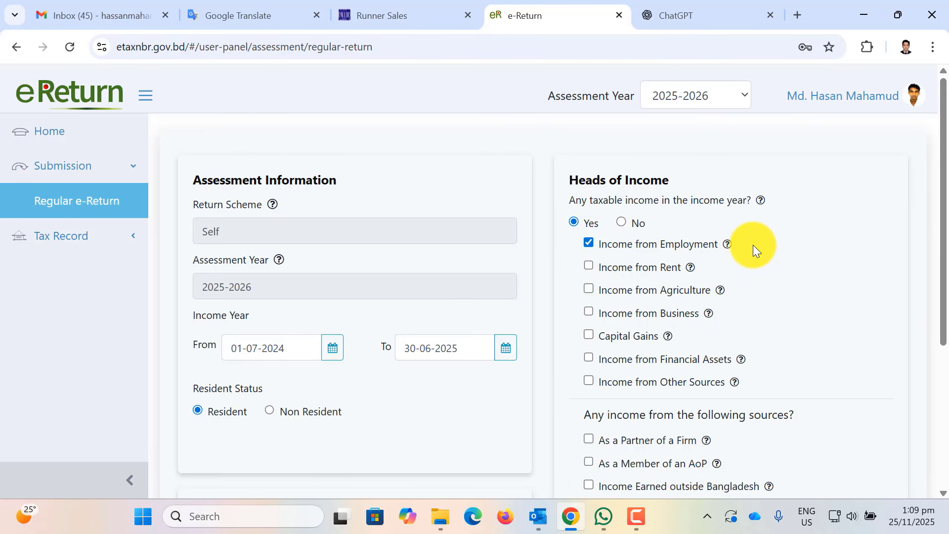
pyautogui.scroll(-1, 753, 244)
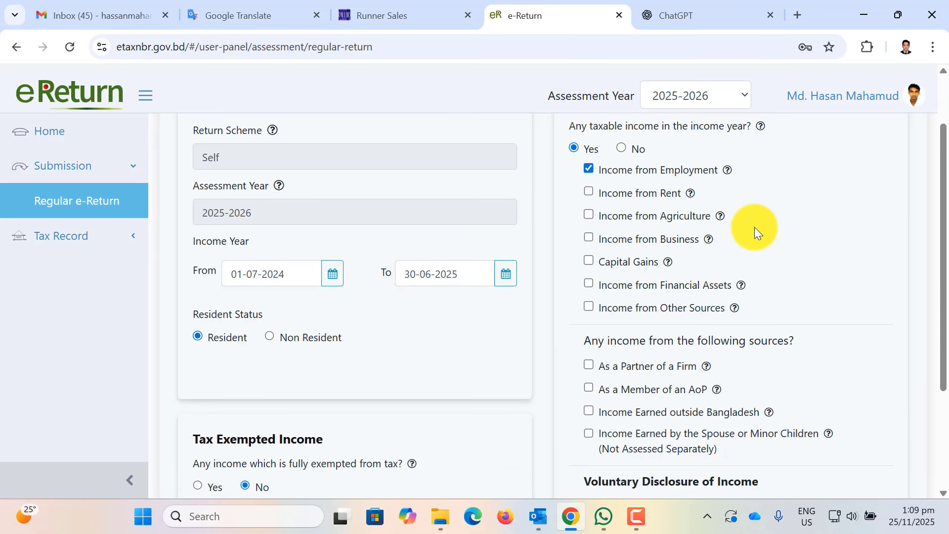
pyautogui.scroll(-2, 756, 229)
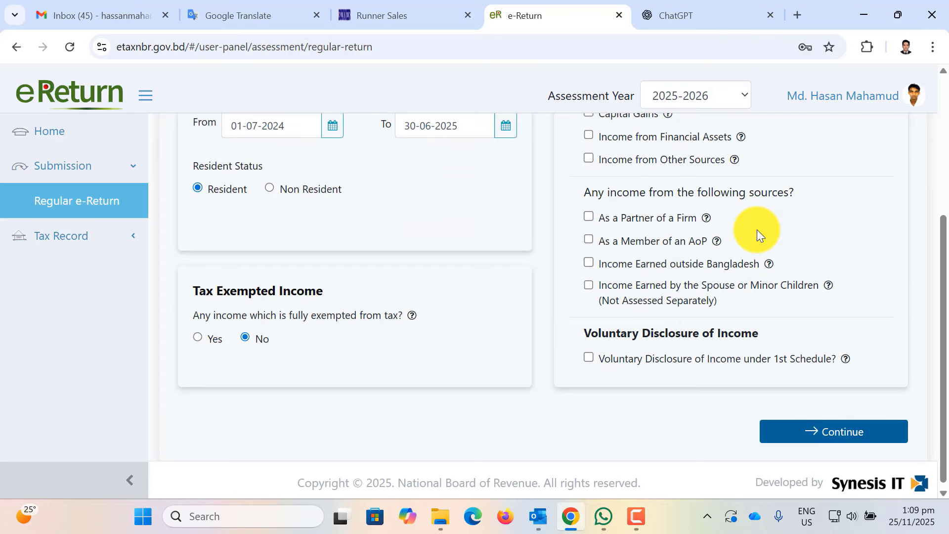
pyautogui.click(819, 437)
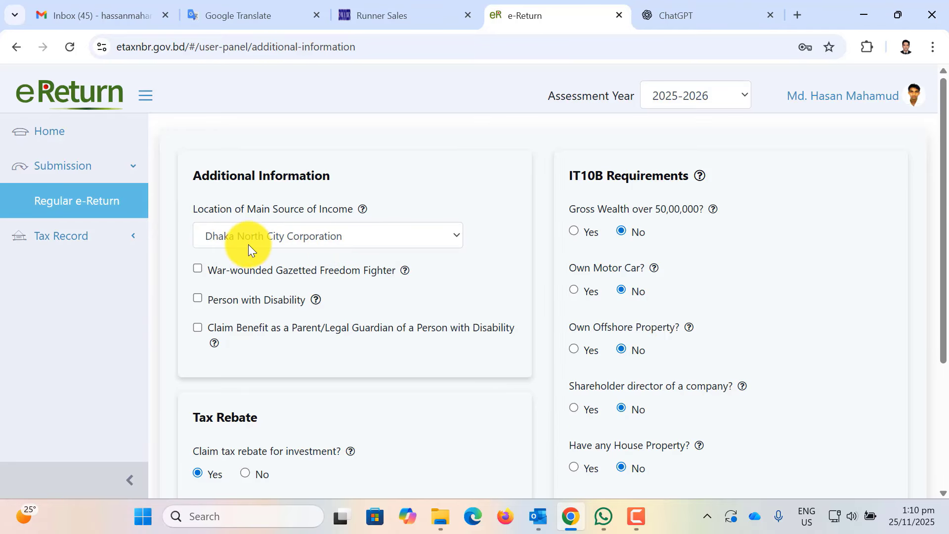
# Step: Examine the location options for the main source of income, the tax rebate choice and the IT10B requirement answers
pyautogui.click(302, 240)
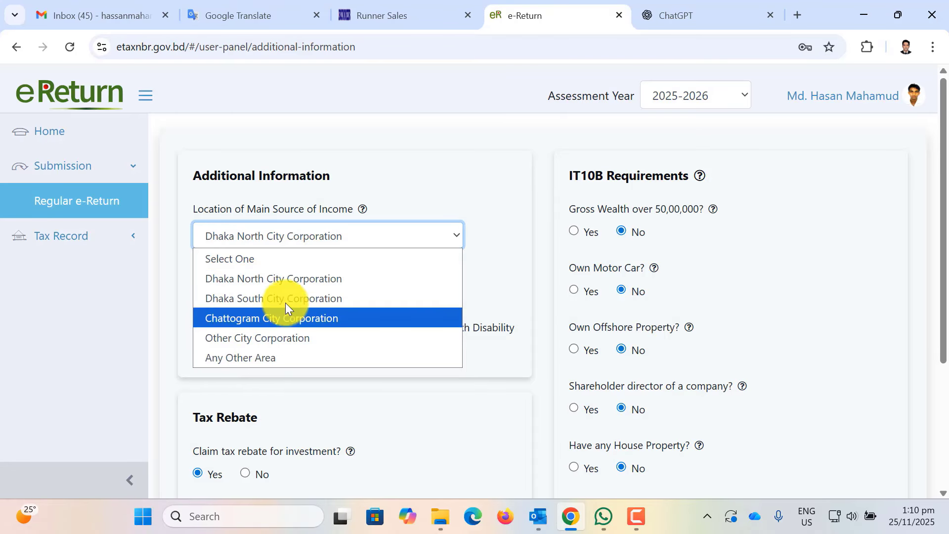
pyautogui.click(163, 272)
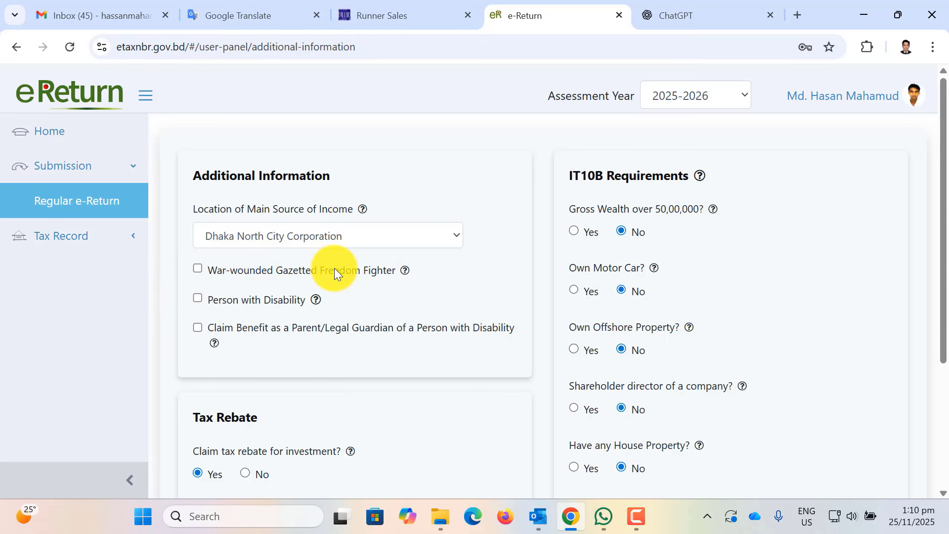
pyautogui.scroll(-3, 335, 267)
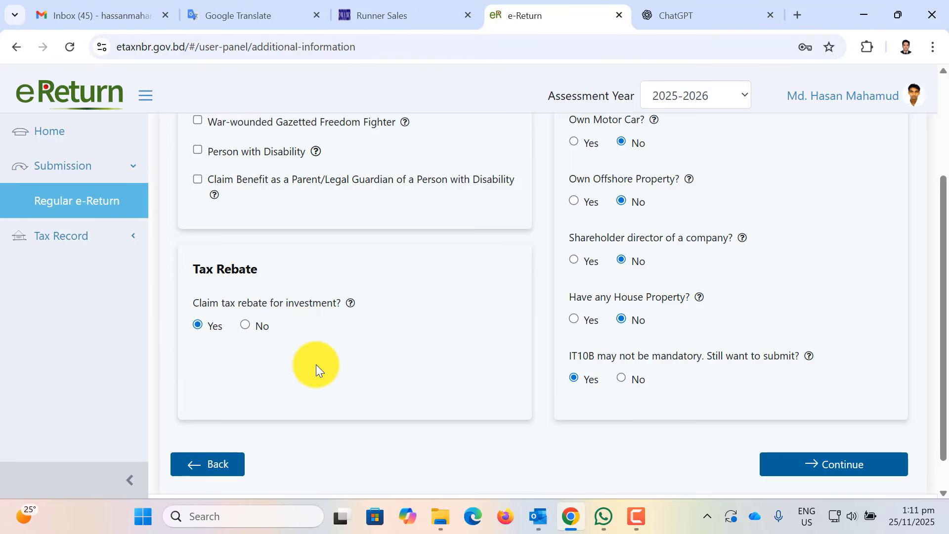
pyautogui.scroll(3, 316, 364)
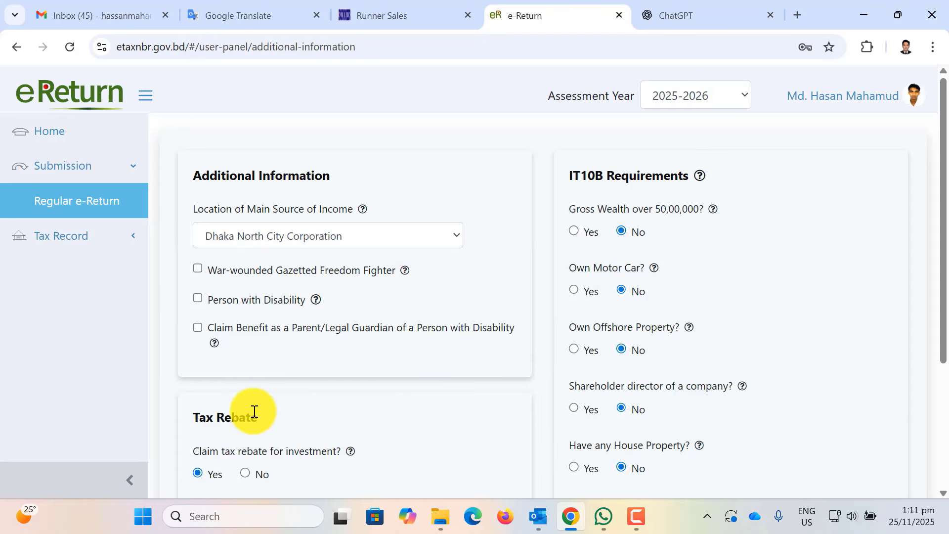
pyautogui.scroll(-3, 254, 411)
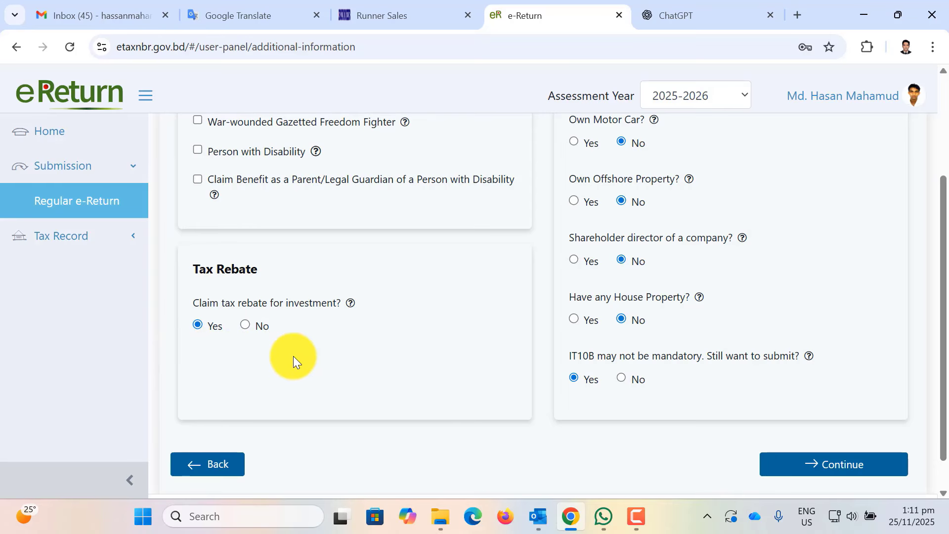
pyautogui.scroll(3, 337, 394)
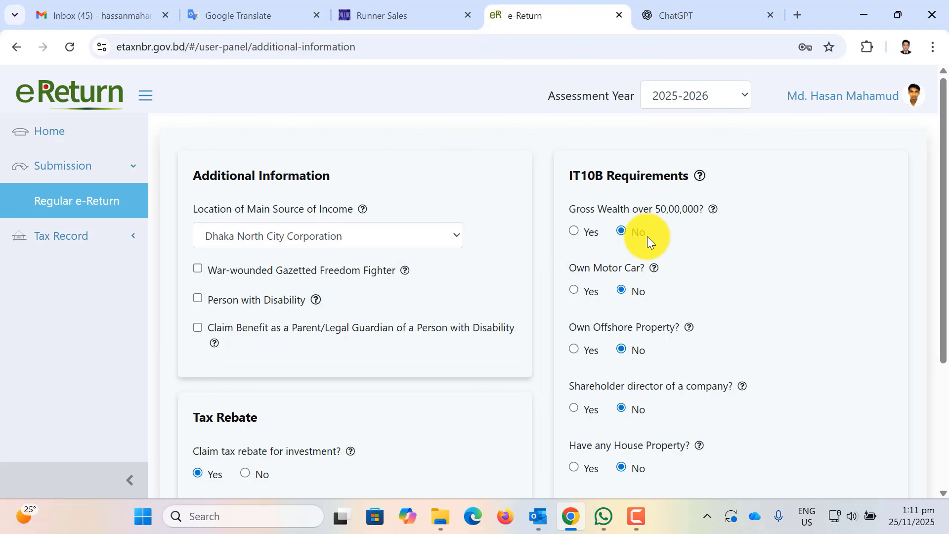
pyautogui.scroll(-3, 647, 236)
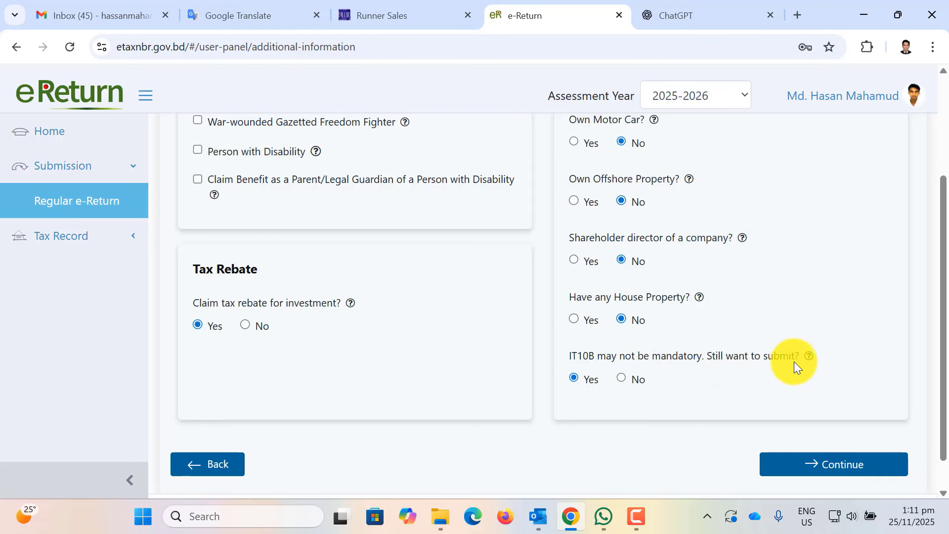
pyautogui.scroll(3, 595, 385)
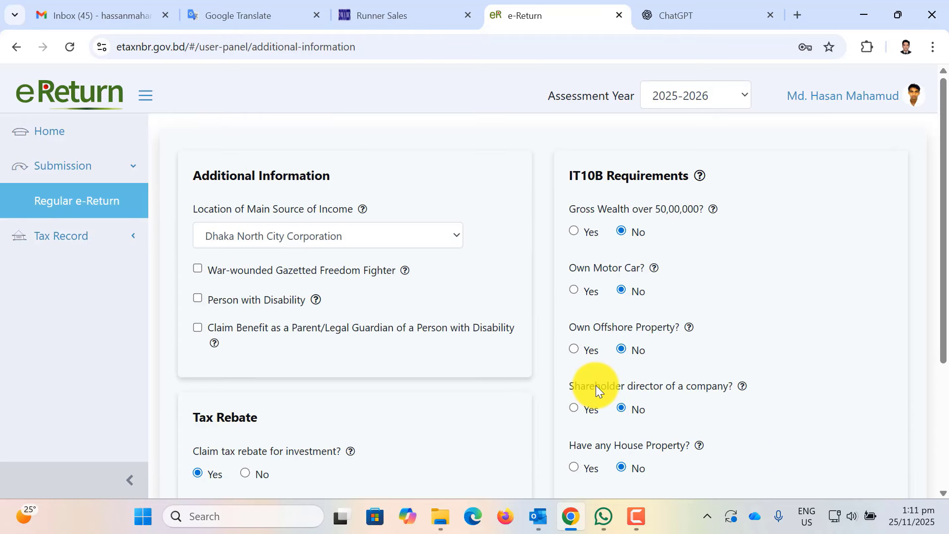
# Step: Save the additional information with its current answers and continue to the employment income details
pyautogui.scroll(-3, 595, 384)
pyautogui.click(854, 470)
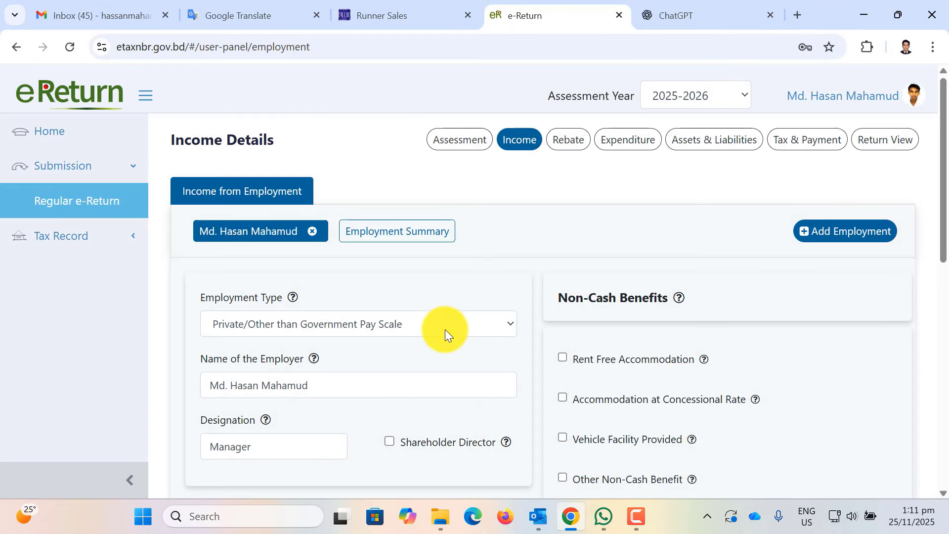
# Step: Examine the employment type options, the employer name and the designation in the employment income form
pyautogui.scroll(-3, 449, 344)
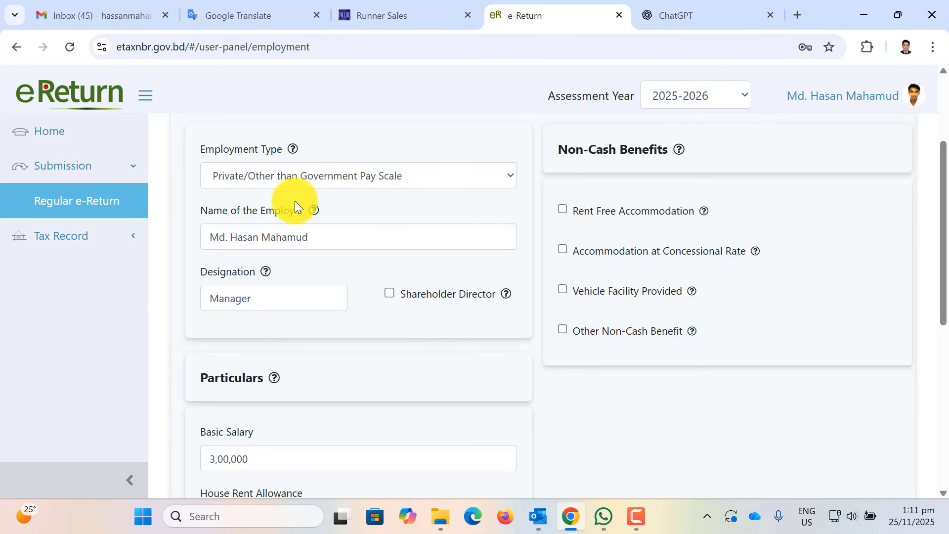
pyautogui.click(324, 180)
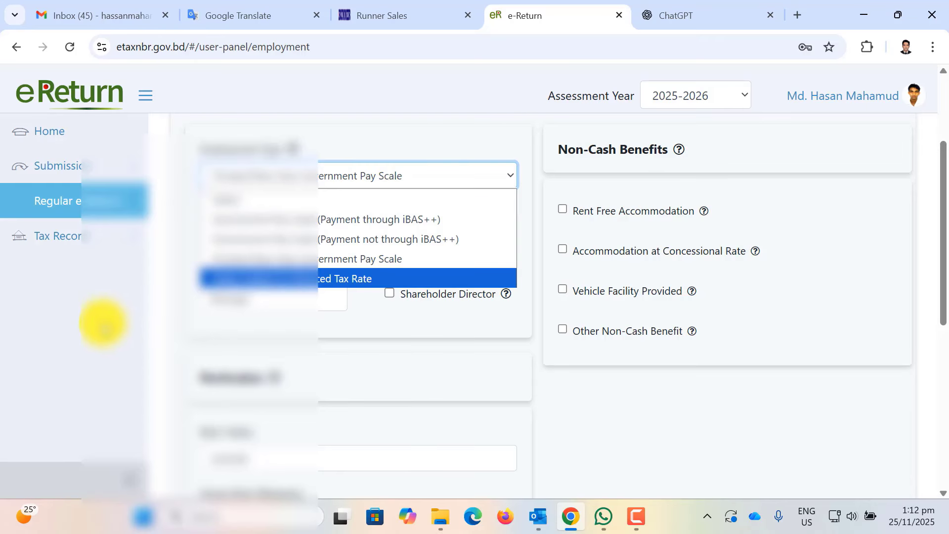
pyautogui.click(101, 322)
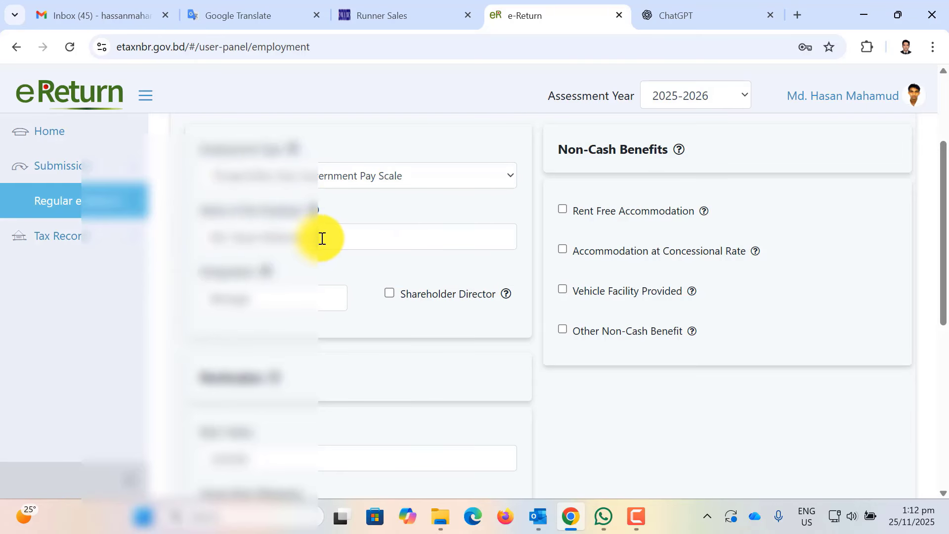
pyautogui.moveTo(318, 237); pyautogui.dragTo(183, 237)
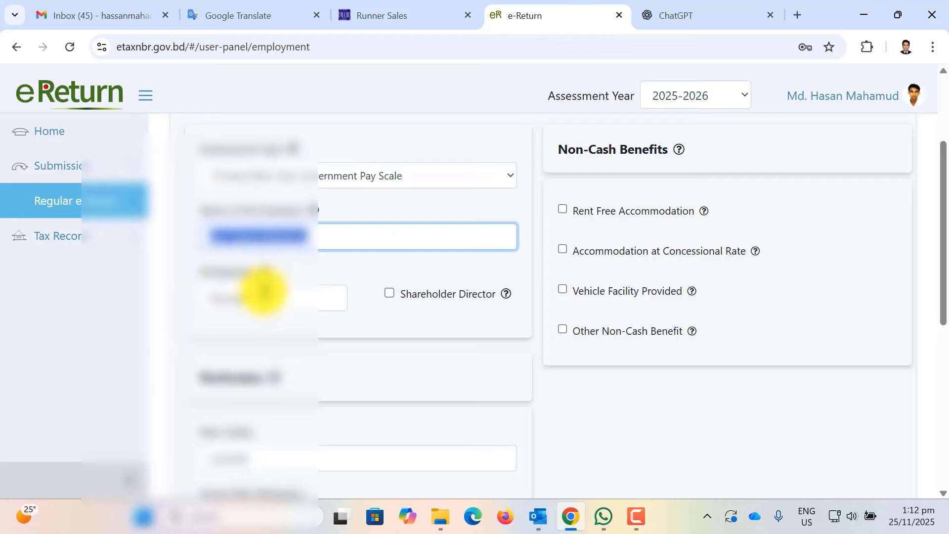
pyautogui.click(260, 302)
pyautogui.moveTo(260, 302); pyautogui.dragTo(164, 295)
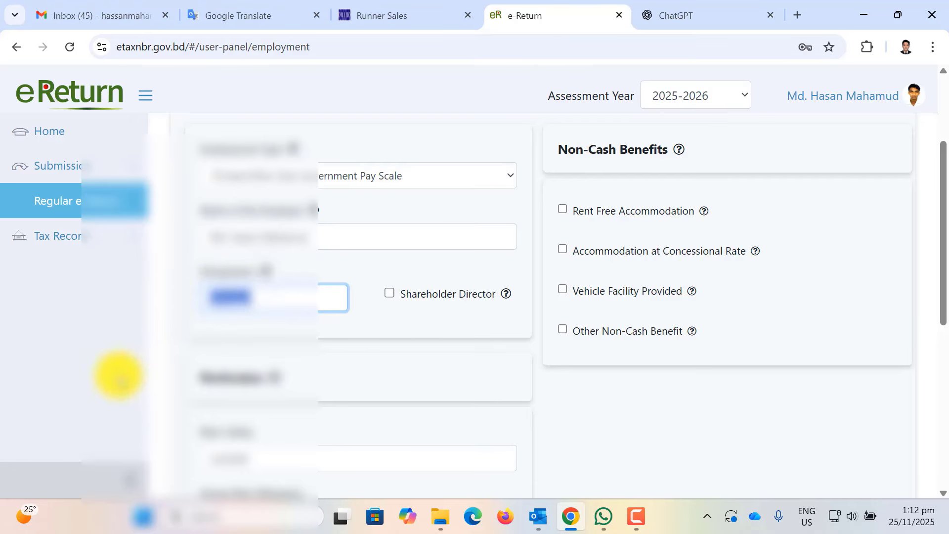
pyautogui.click(117, 374)
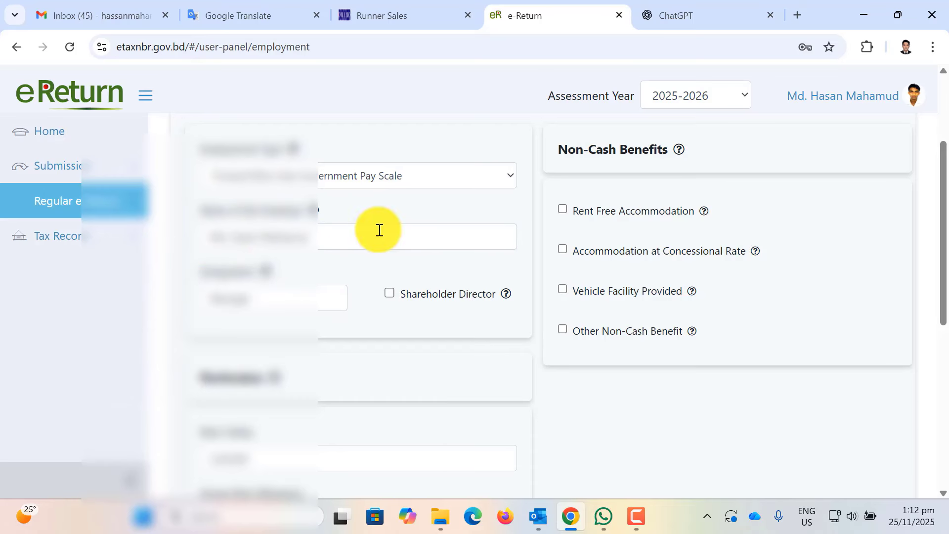
# Step: Examine the salary particulars, including the basic salary, house rent allowance and medical allowance entries
pyautogui.scroll(-3, 262, 305)
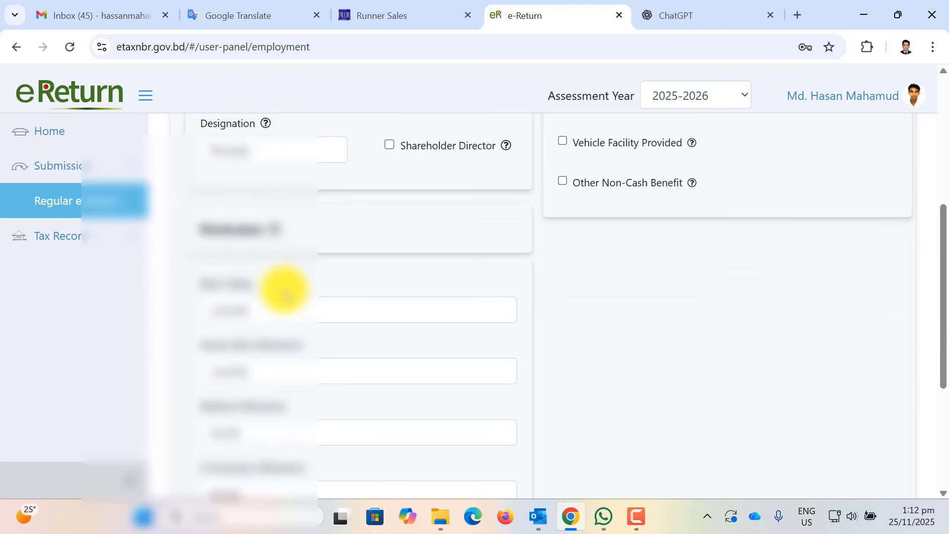
pyautogui.moveTo(254, 280); pyautogui.dragTo(165, 282)
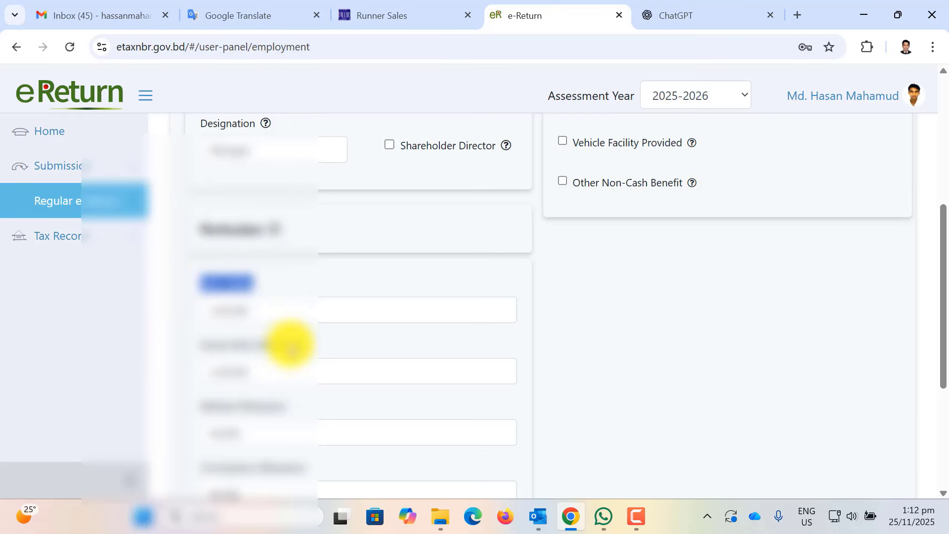
pyautogui.scroll(-1, 290, 341)
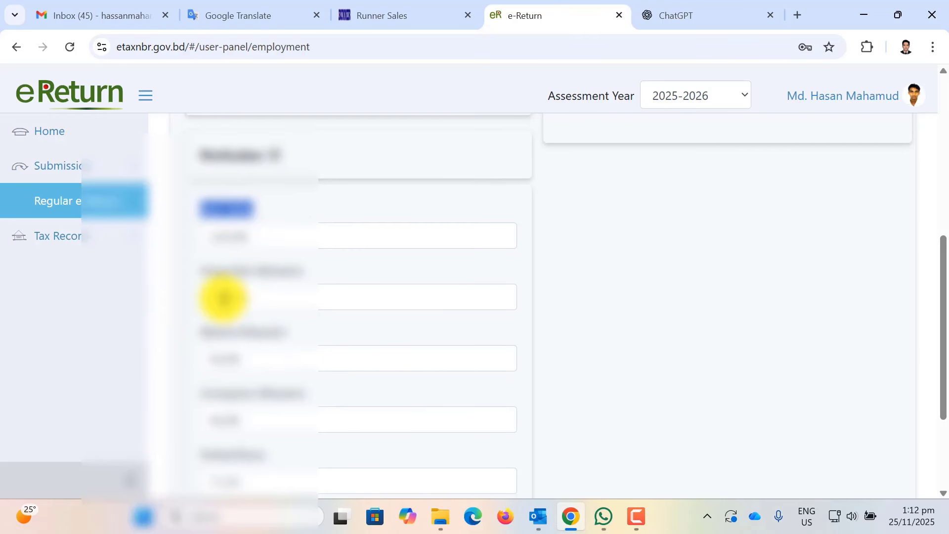
pyautogui.click(262, 210)
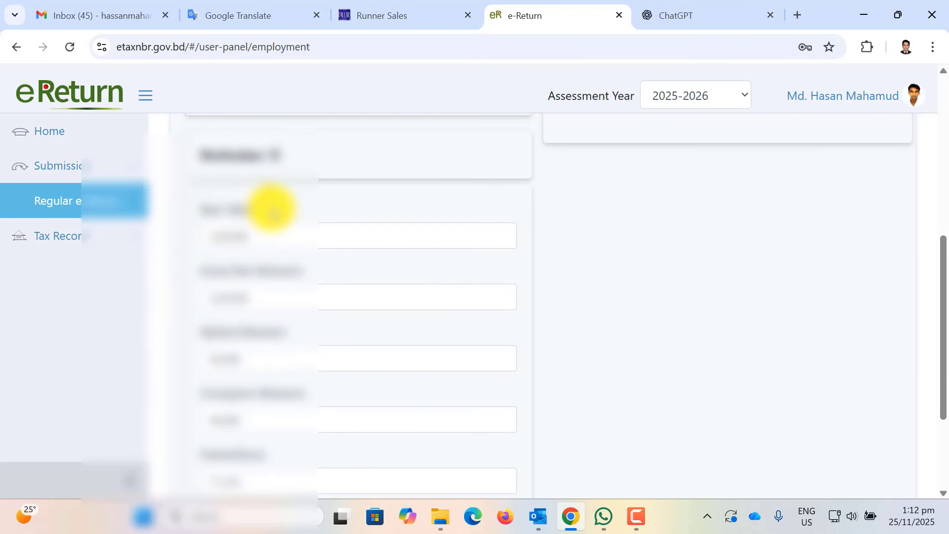
pyautogui.moveTo(273, 212); pyautogui.dragTo(203, 206)
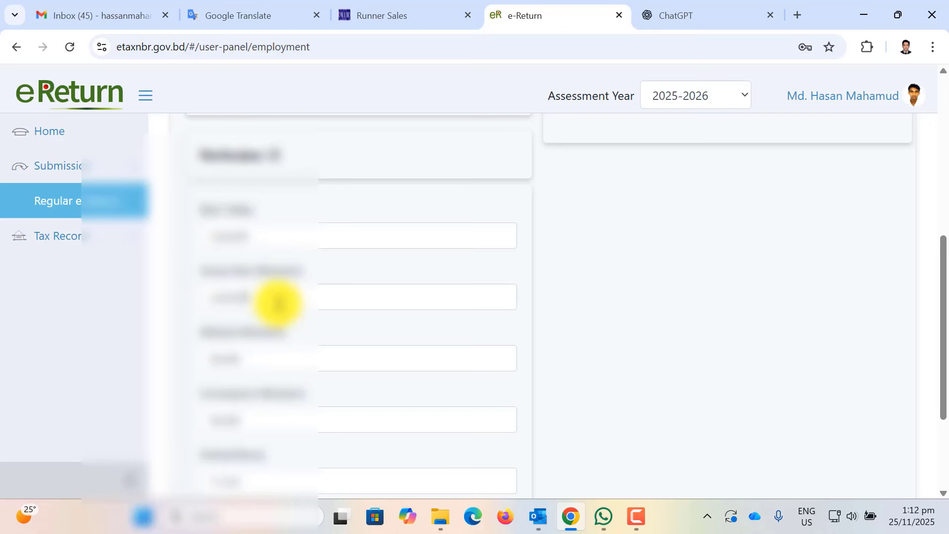
pyautogui.doubleClick(276, 303)
pyautogui.click(220, 356)
pyautogui.doubleClick(220, 356)
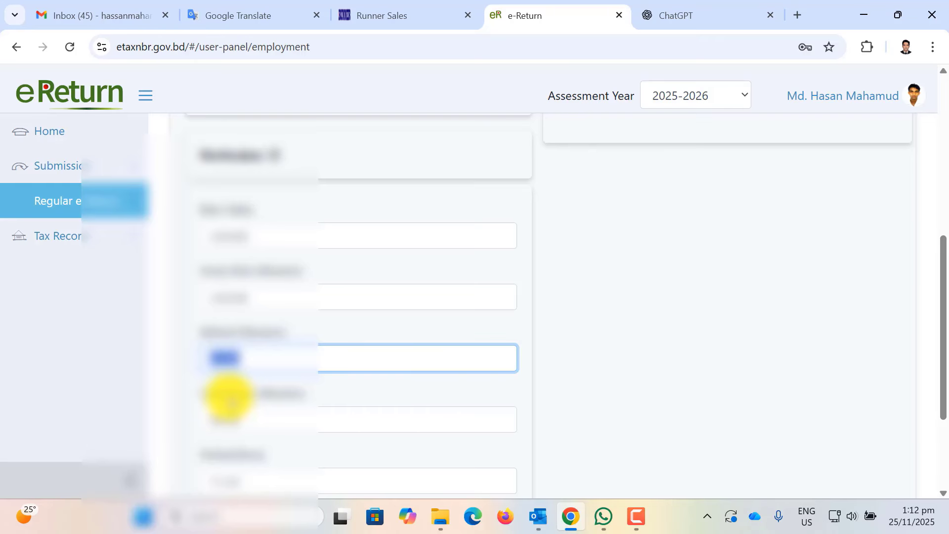
pyautogui.scroll(-2, 228, 400)
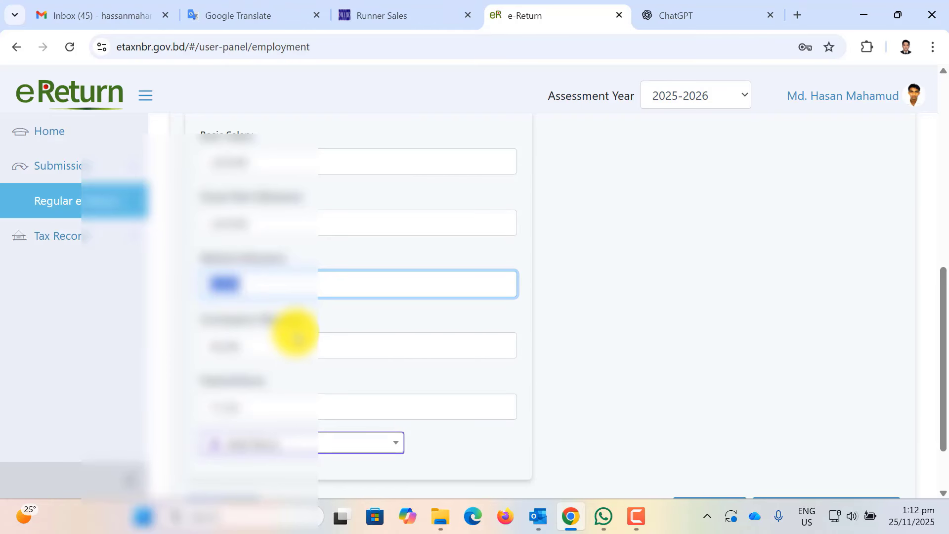
pyautogui.click(638, 506)
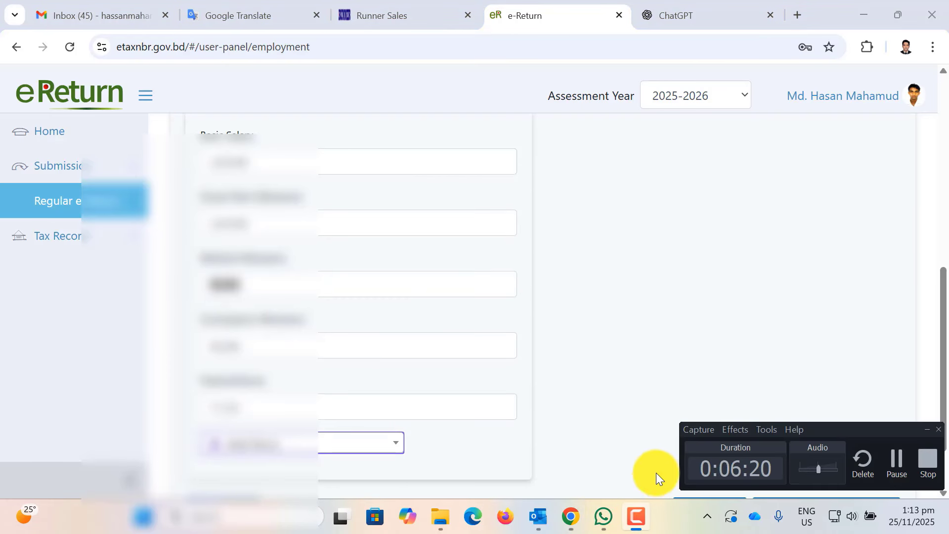
pyautogui.click(898, 465)
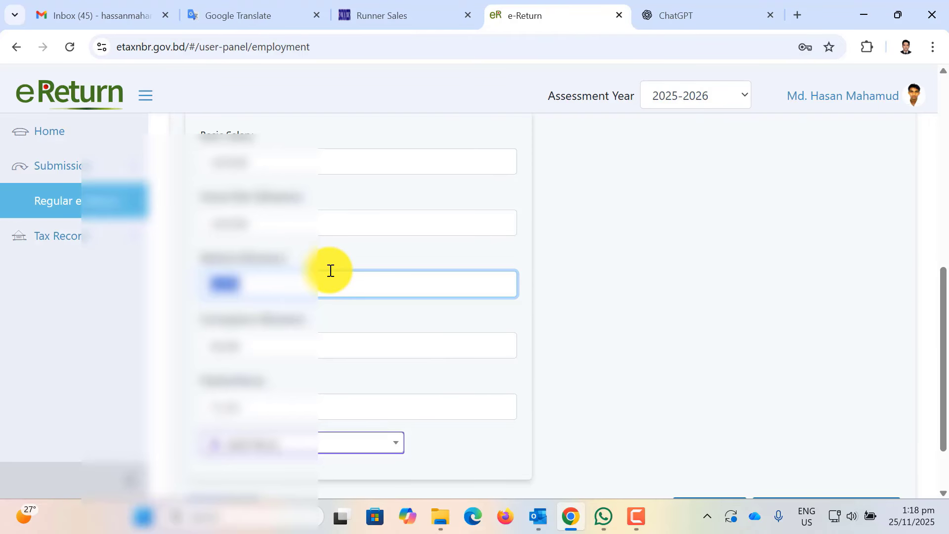
# Step: Examine the extra salary components that can be added to the employment particulars, leaving none selected
pyautogui.scroll(-2, 303, 381)
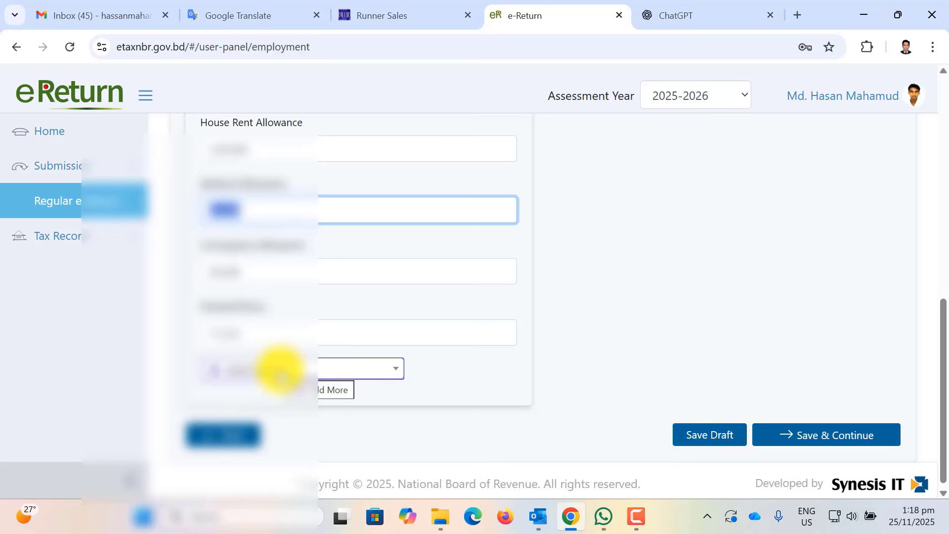
pyautogui.click(277, 370)
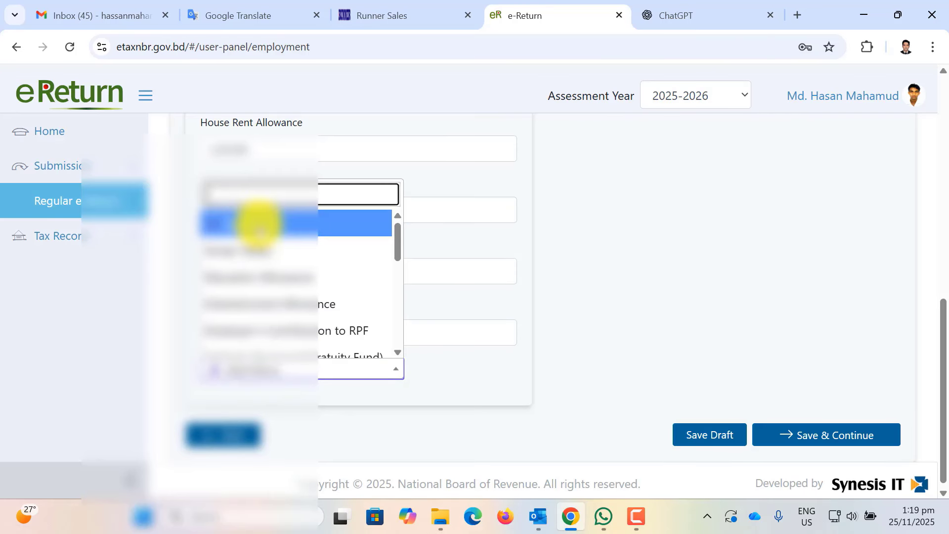
pyautogui.click(387, 429)
# Step: Check the non-cash benefits and salary particulars, then save the employment income and continue to the Rebate page
pyautogui.scroll(10, 726, 318)
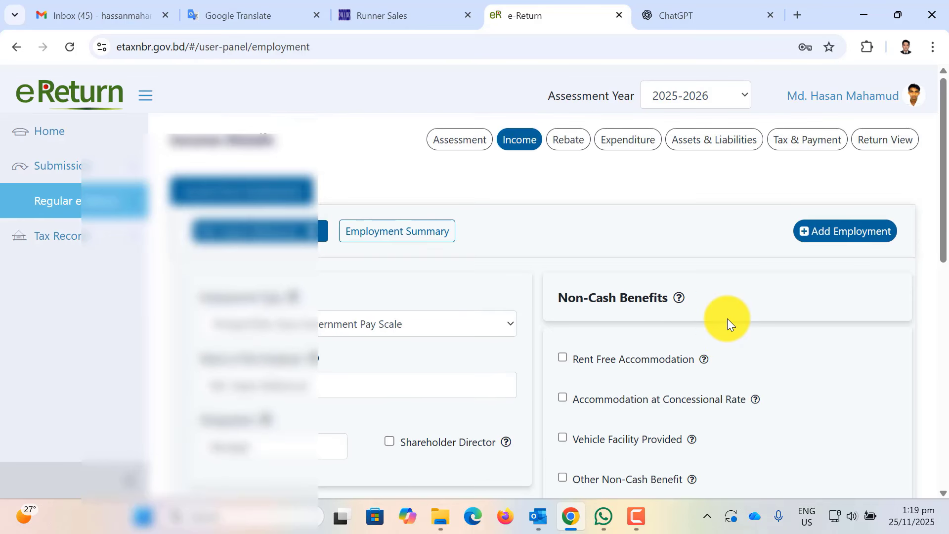
pyautogui.scroll(-4, 727, 320)
pyautogui.scroll(2, 727, 322)
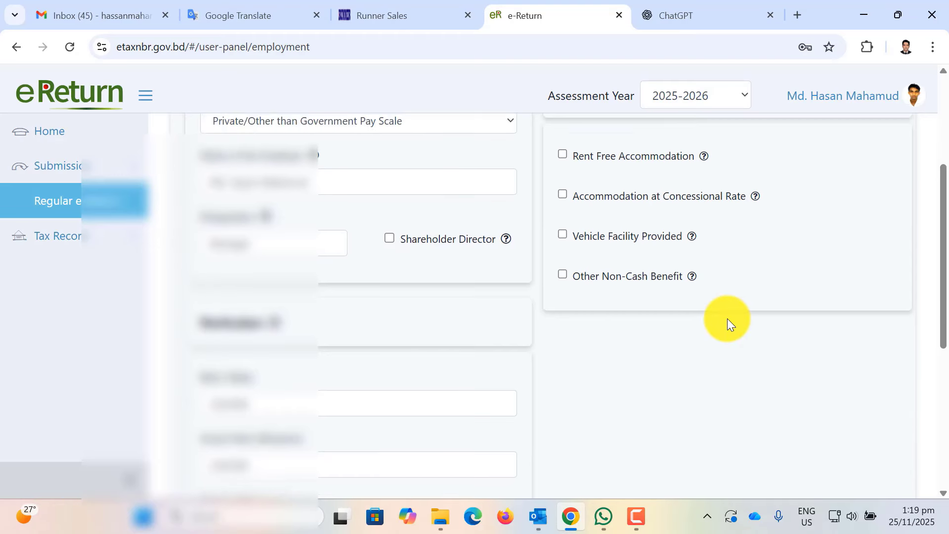
pyautogui.scroll(-5, 490, 369)
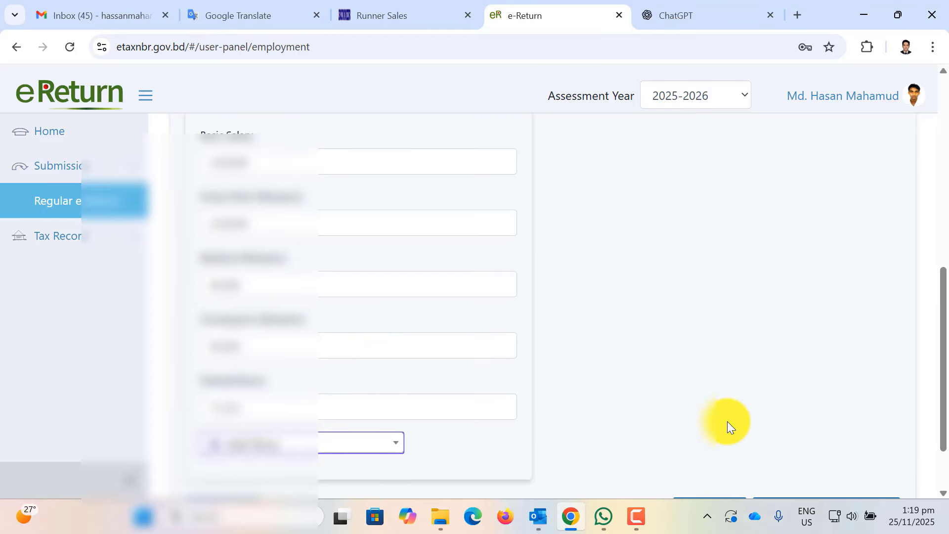
pyautogui.scroll(-2, 727, 424)
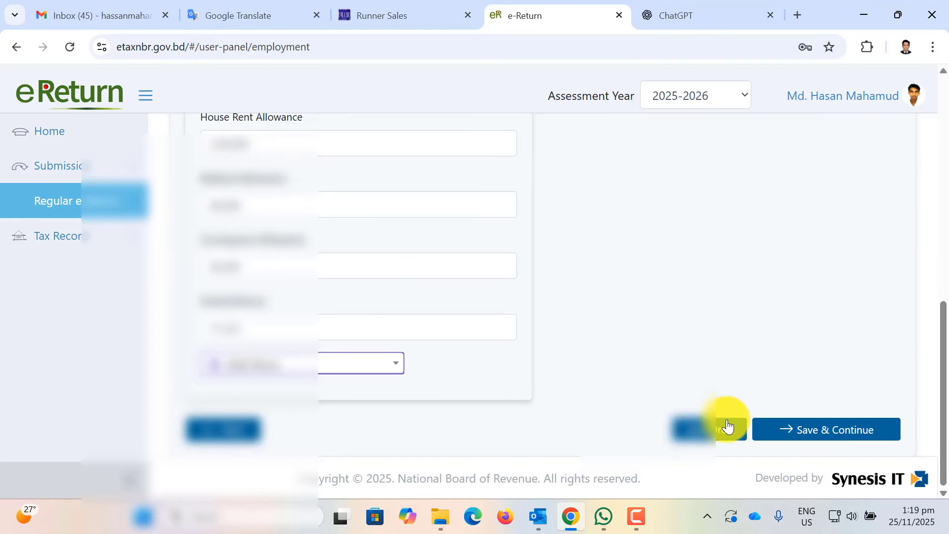
pyautogui.click(843, 437)
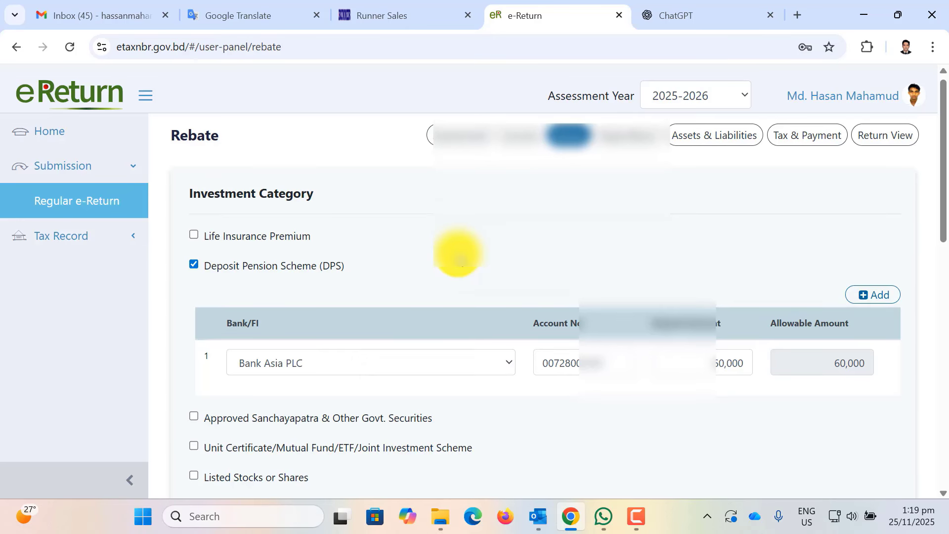
# Step: Examine the rebate investment categories, including the Deposit Pension Scheme, General Provident Fund and Recognized Provident Fund entries
pyautogui.scroll(-3, 455, 255)
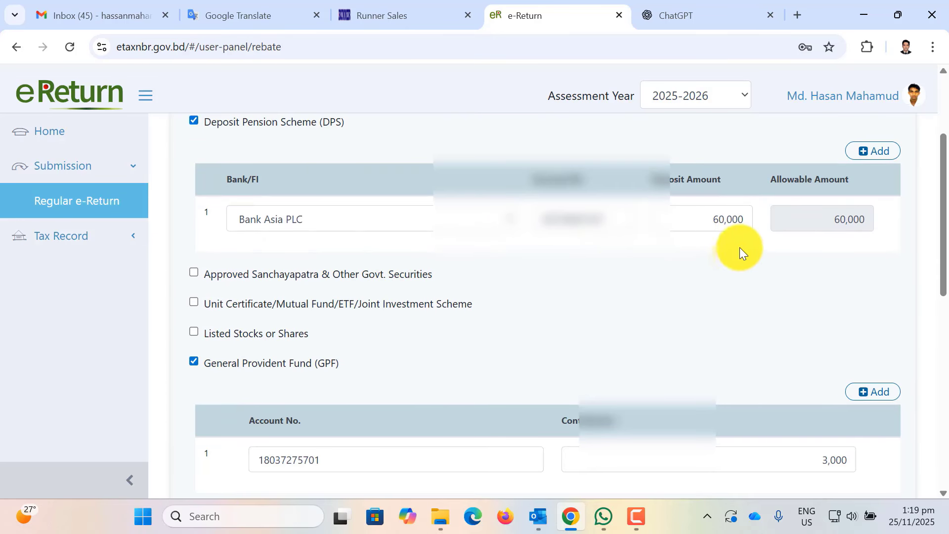
pyautogui.scroll(2, 569, 287)
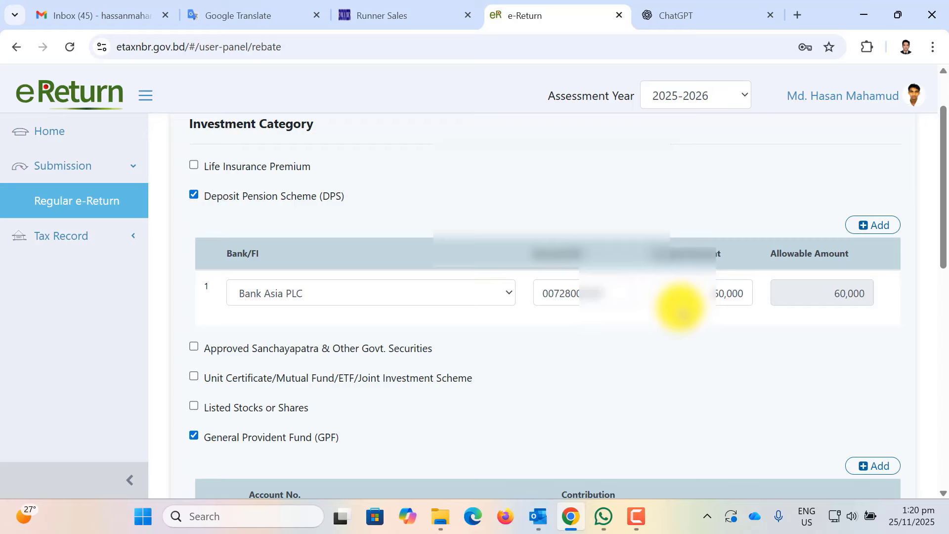
pyautogui.scroll(-1, 683, 364)
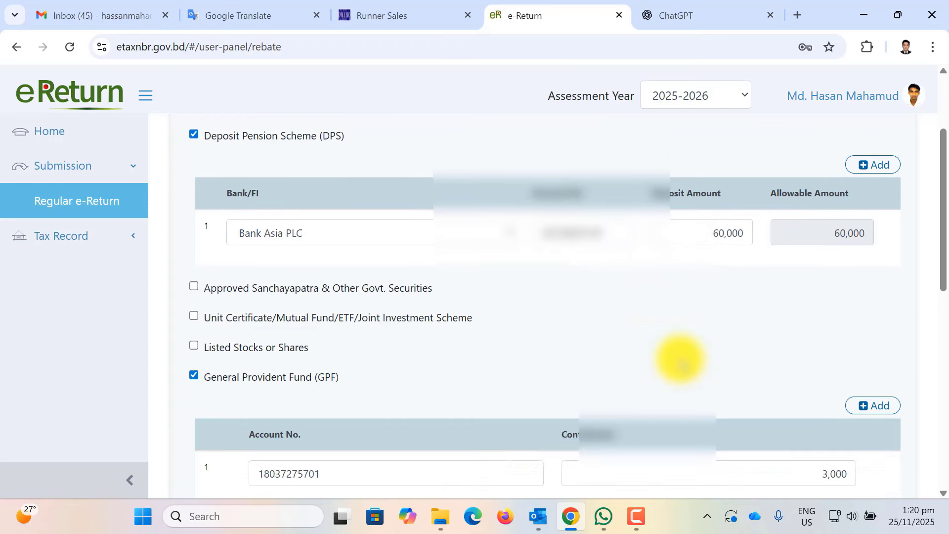
pyautogui.scroll(-1, 642, 311)
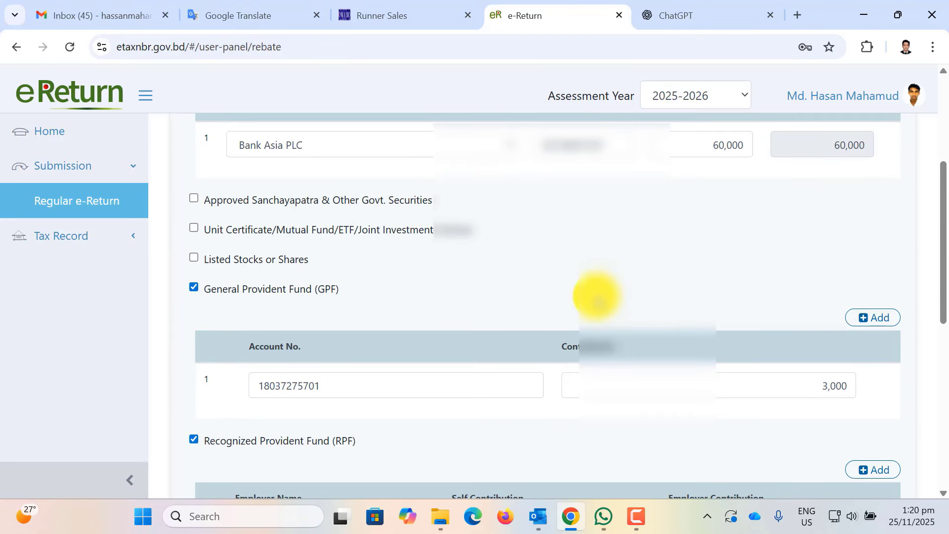
pyautogui.scroll(-1, 352, 334)
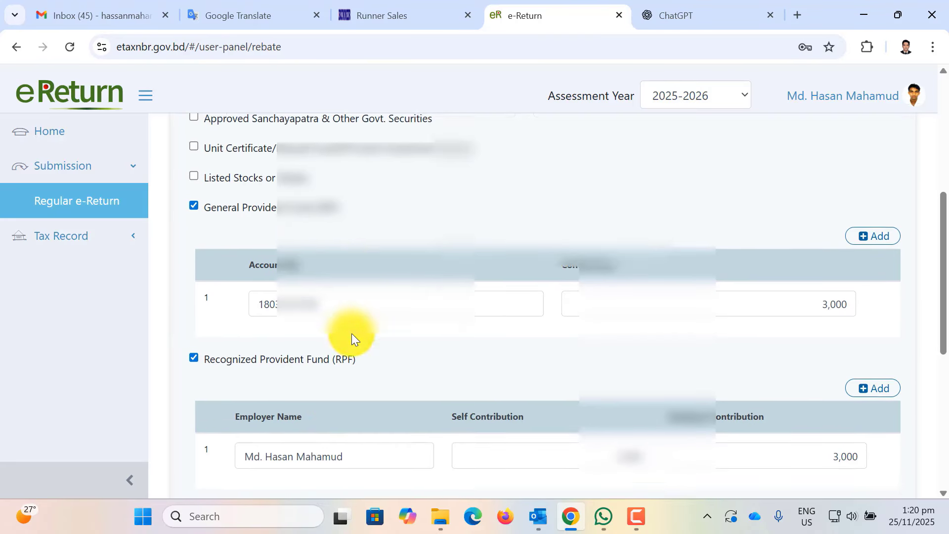
pyautogui.scroll(-1, 352, 338)
pyautogui.scroll(1, 216, 216)
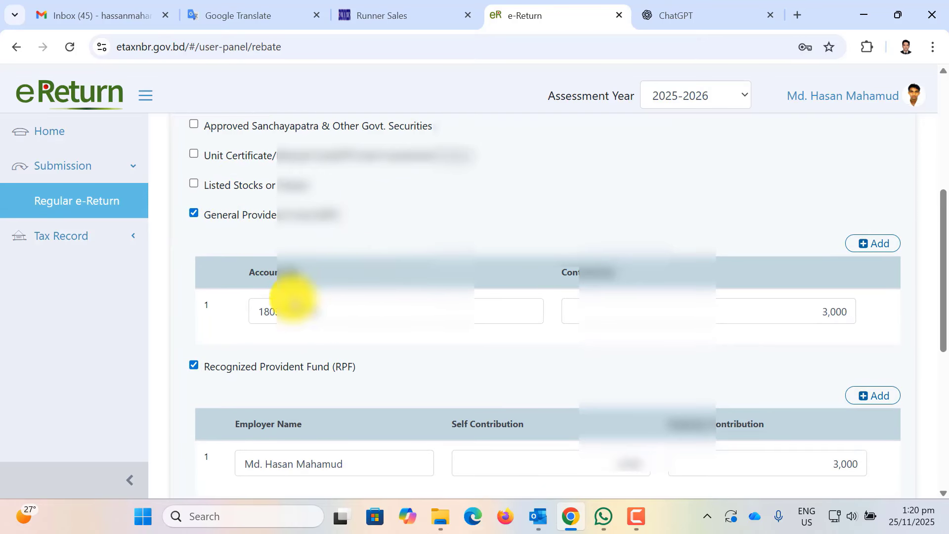
# Step: Examine the account number and contribution amount of the General Provident Fund entry
pyautogui.moveTo(335, 309); pyautogui.dragTo(234, 312)
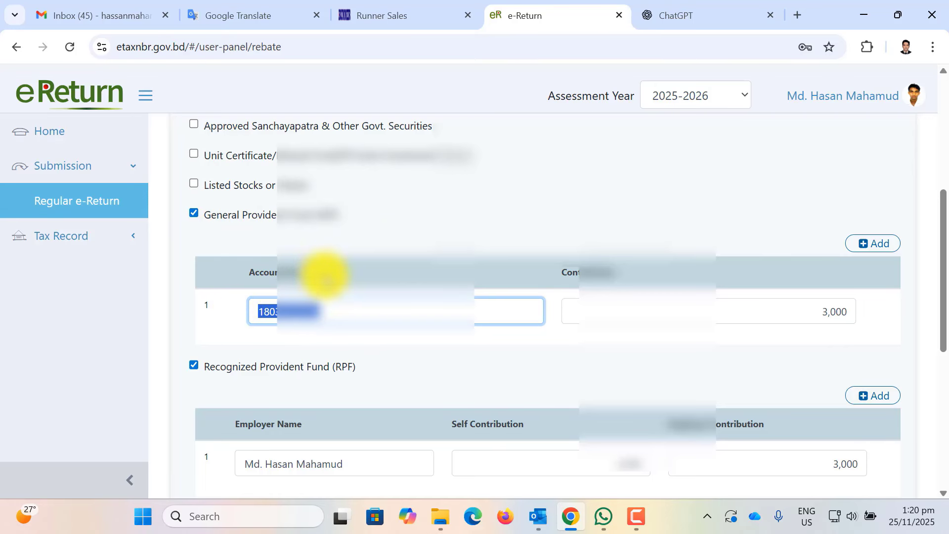
pyautogui.click(428, 223)
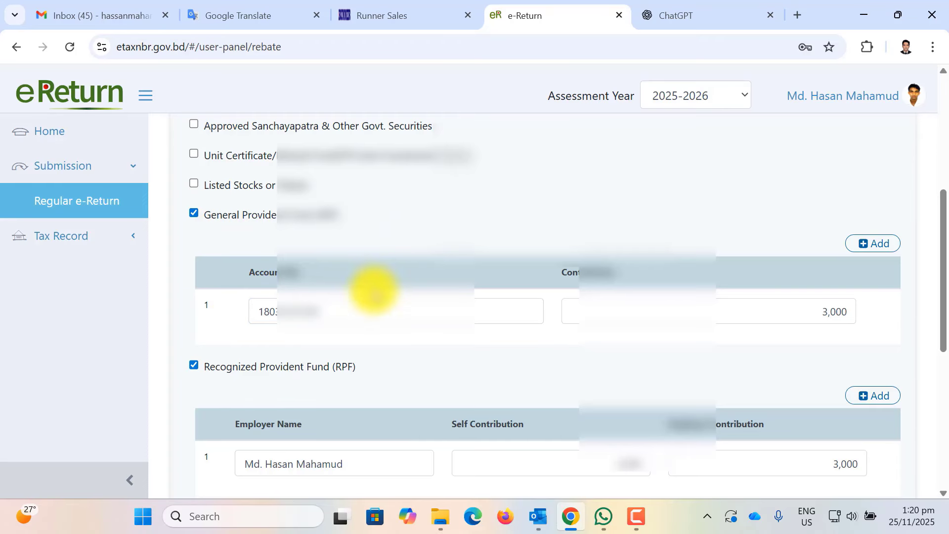
pyautogui.moveTo(334, 312); pyautogui.dragTo(241, 312)
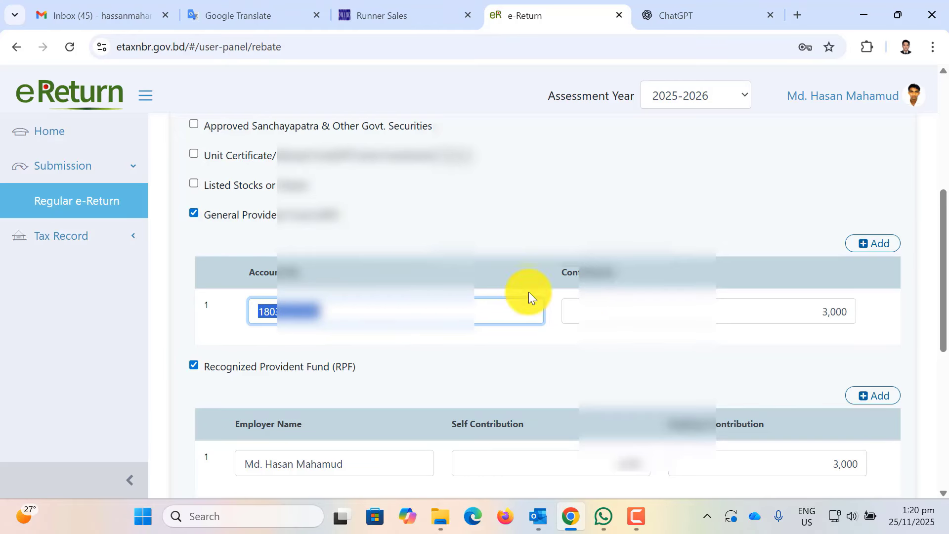
pyautogui.moveTo(794, 311); pyautogui.dragTo(890, 314)
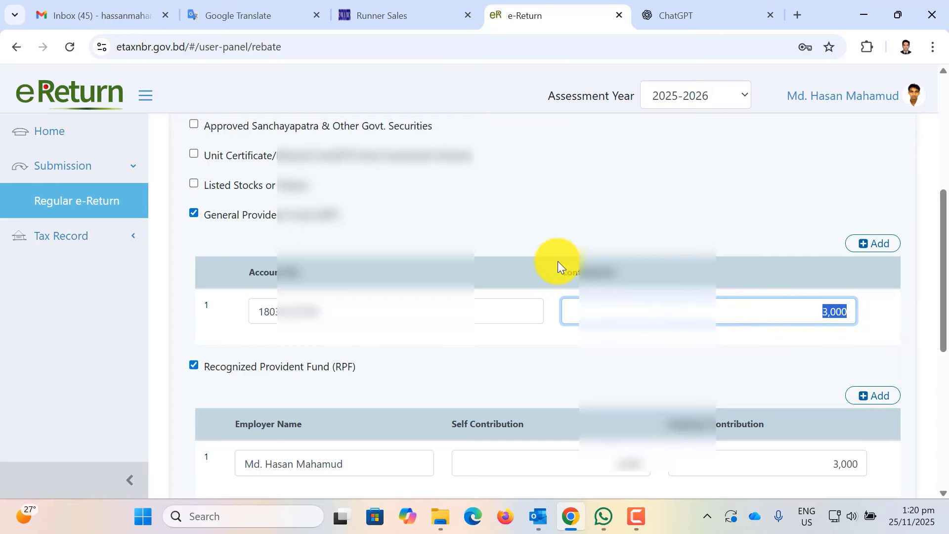
pyautogui.scroll(-1, 561, 260)
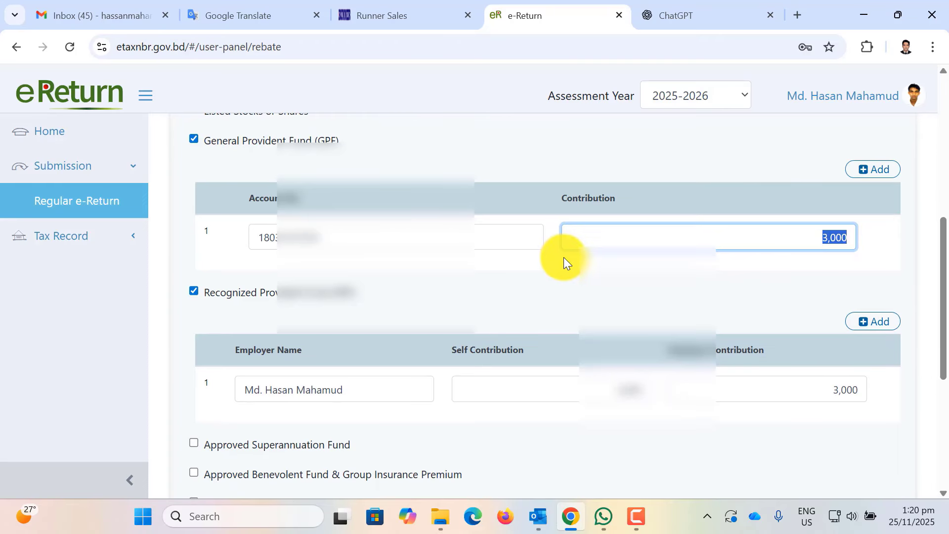
pyautogui.click(832, 278)
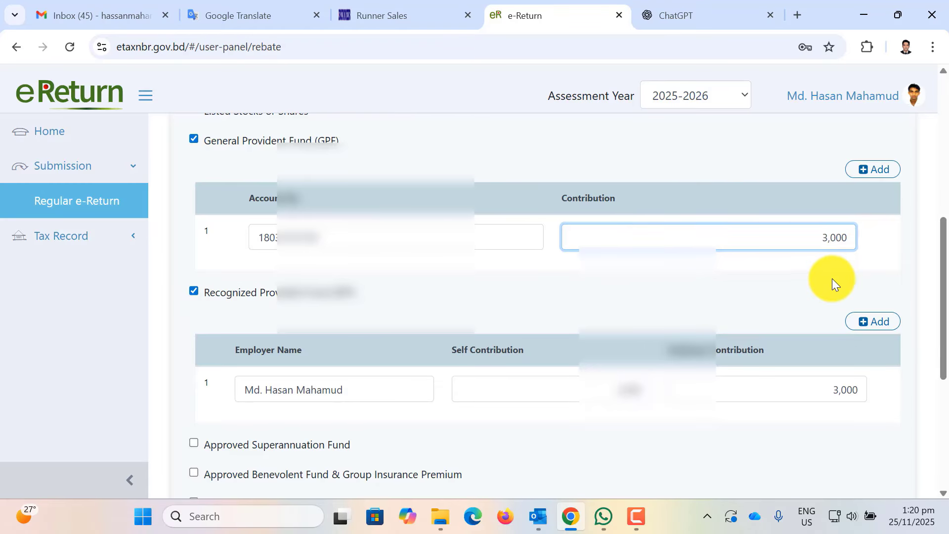
# Step: Examine the Recognized Provident Fund entry's self and employer contributions alongside the General Provident Fund contribution
pyautogui.scroll(-1, 706, 280)
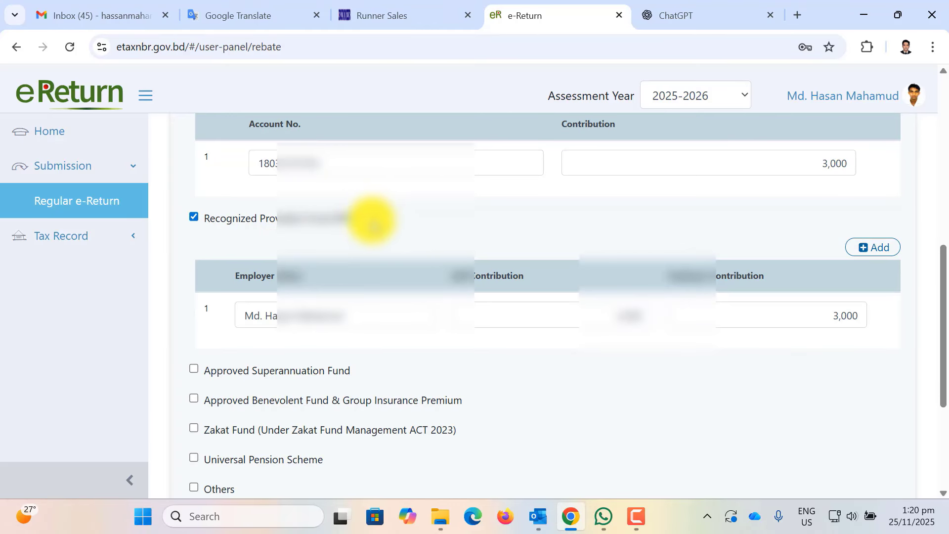
pyautogui.moveTo(373, 221); pyautogui.dragTo(226, 221)
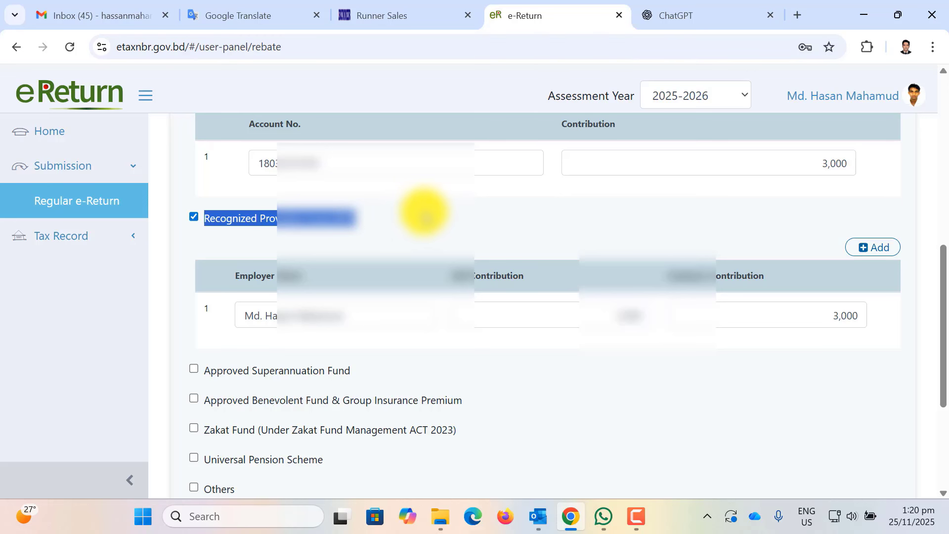
pyautogui.moveTo(803, 170); pyautogui.dragTo(869, 161)
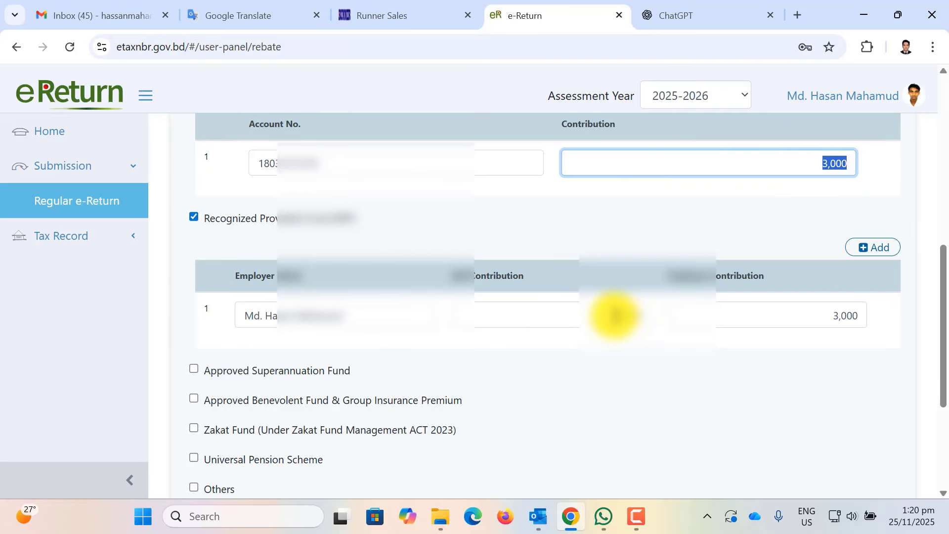
pyautogui.click(628, 315)
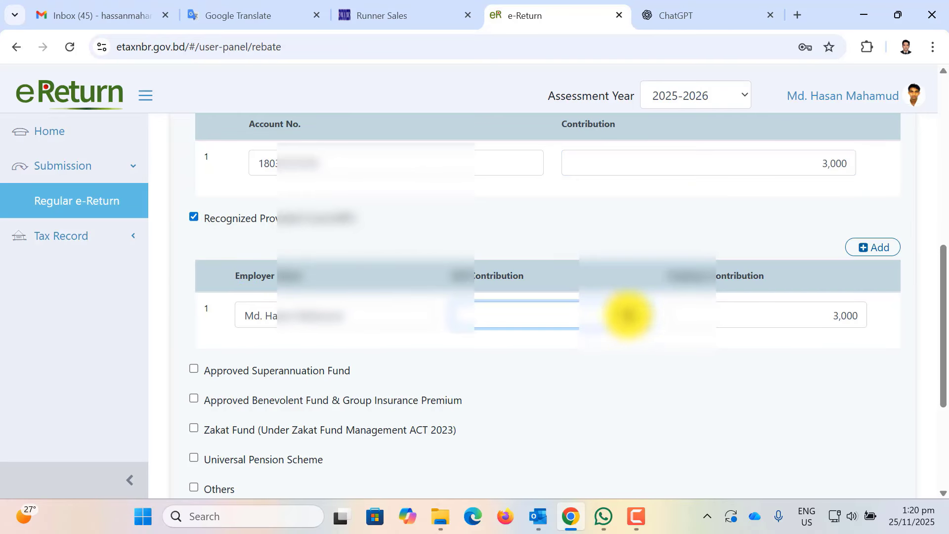
pyautogui.click(850, 317)
pyautogui.doubleClick(849, 317)
pyautogui.scroll(-4, 354, 294)
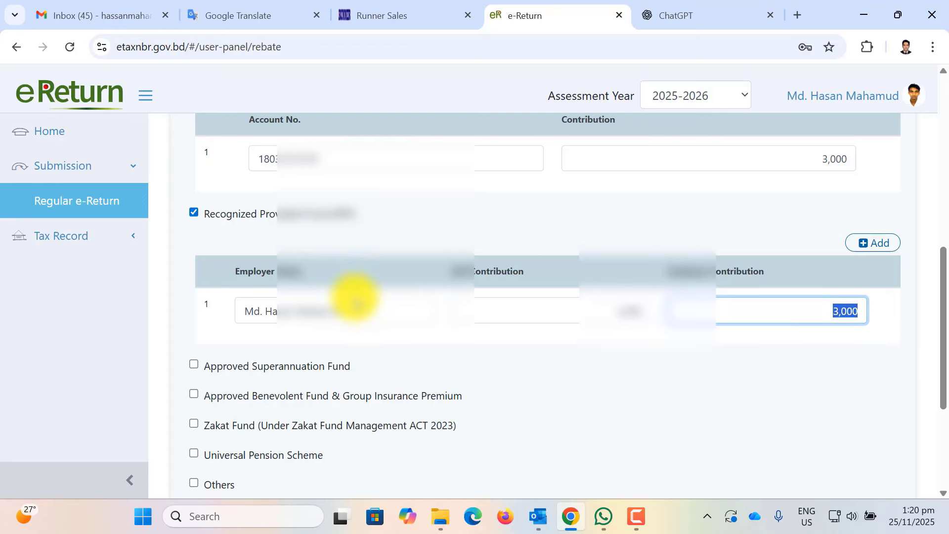
# Step: Review the rebate investments and their totals, then save the rebate details and continue to the Expenditure page
pyautogui.scroll(5, 383, 298)
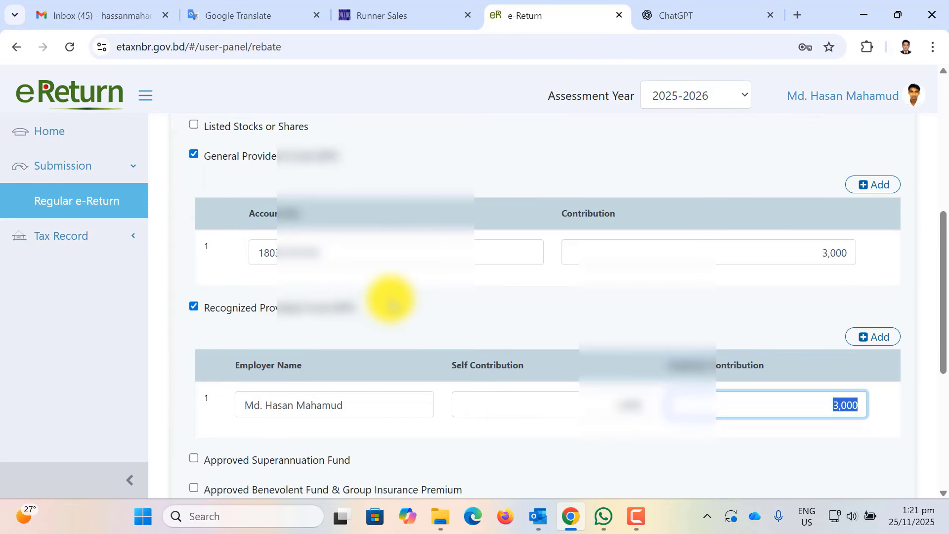
pyautogui.scroll(5, 391, 300)
pyautogui.scroll(-10, 390, 300)
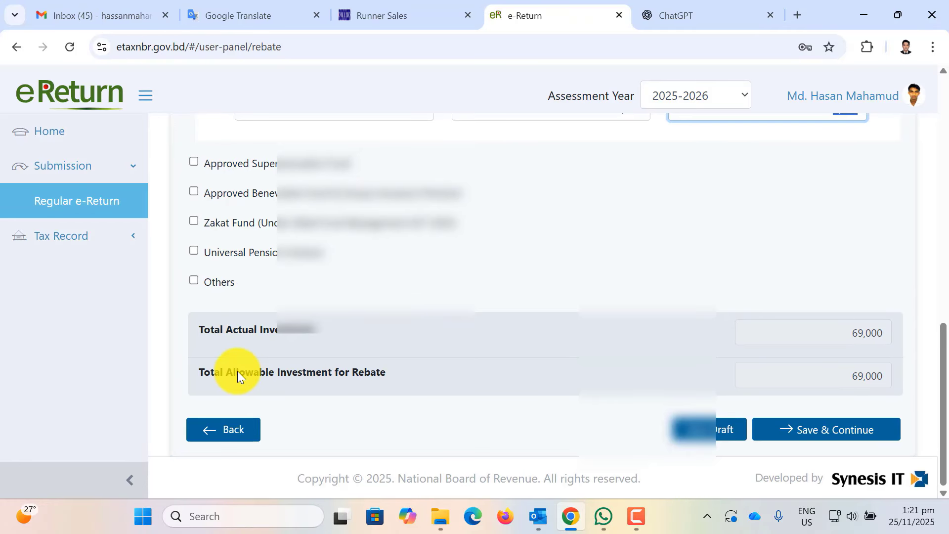
pyautogui.click(836, 432)
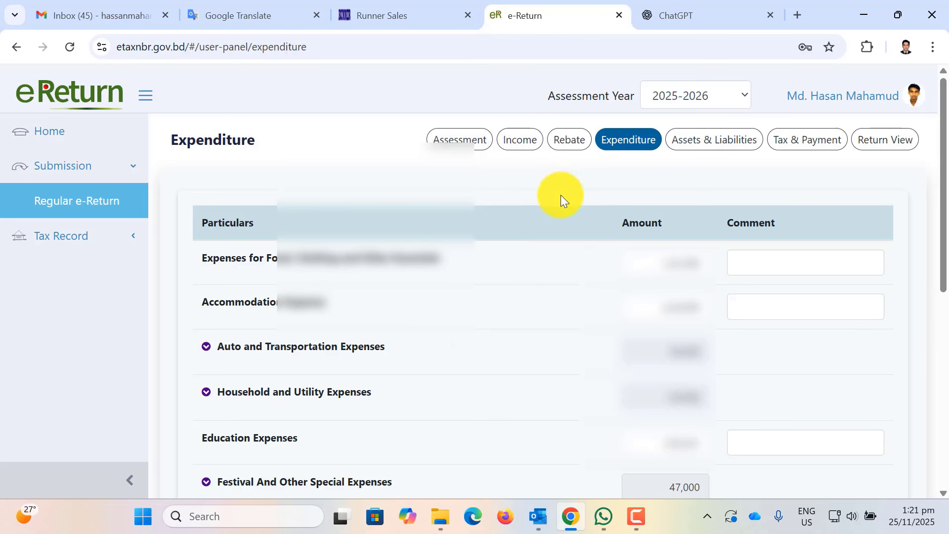
# Step: Examine the expense amounts for food, clothing and other essentials, accommodation, and auto and transportation
pyautogui.scroll(-1, 532, 294)
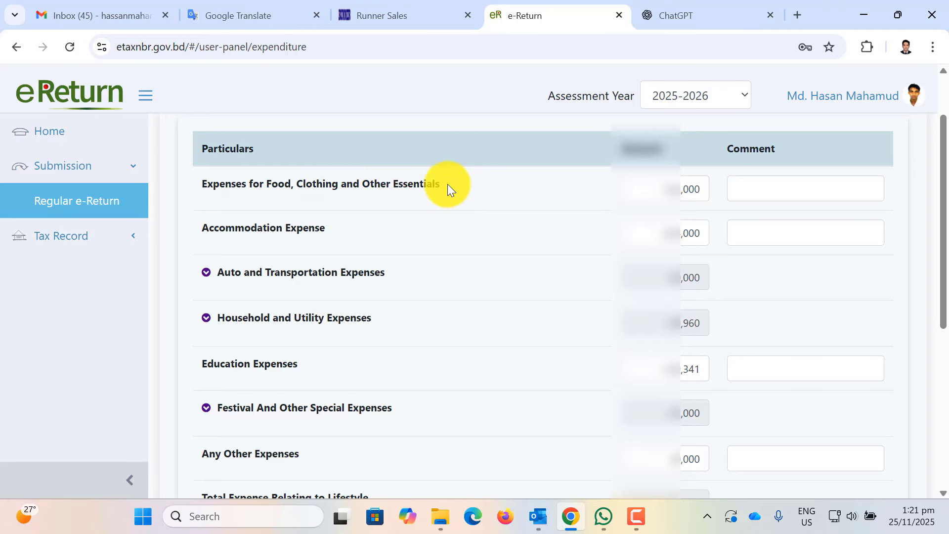
pyautogui.doubleClick(327, 186)
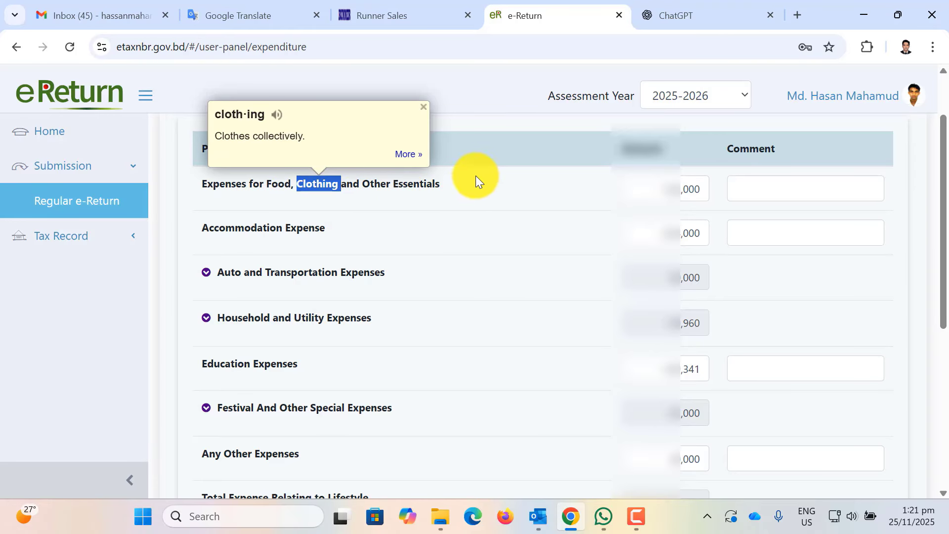
pyautogui.click(465, 188)
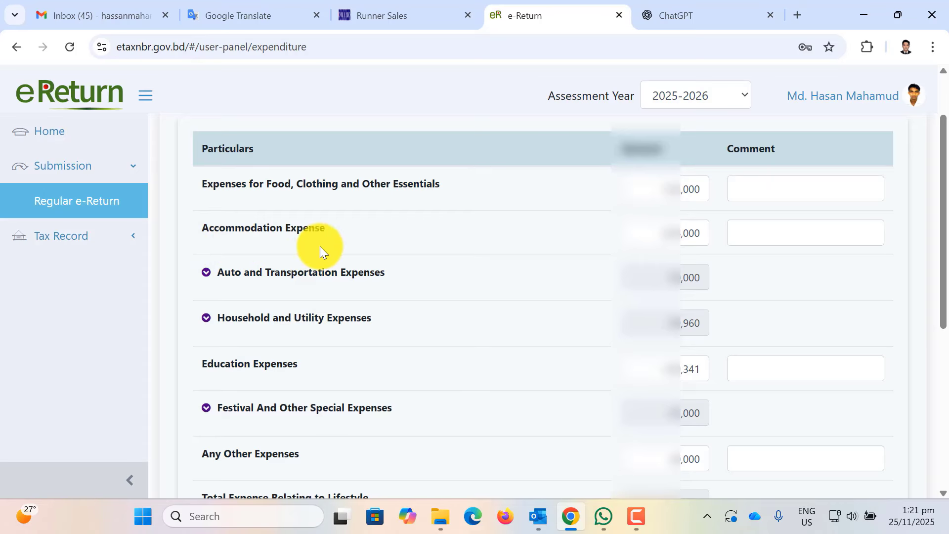
pyautogui.moveTo(351, 234); pyautogui.dragTo(206, 230)
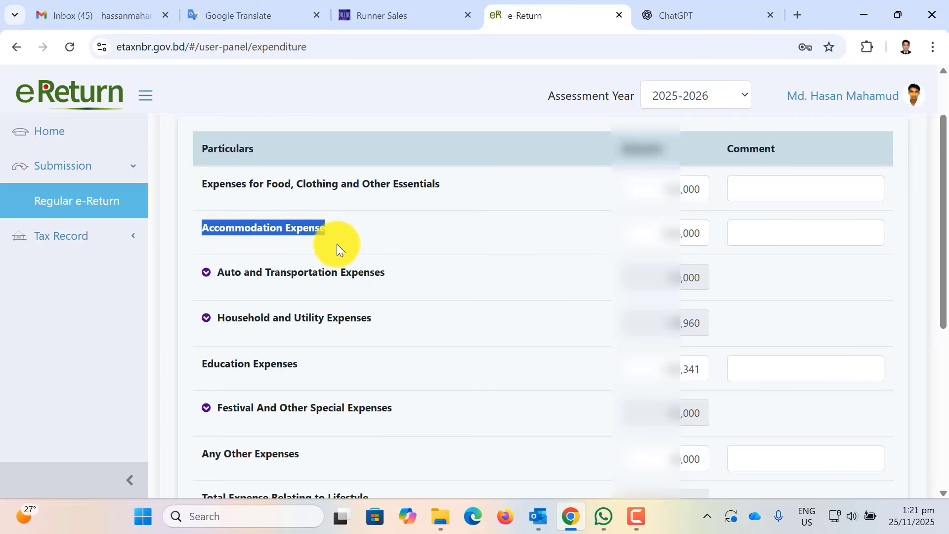
pyautogui.click(360, 235)
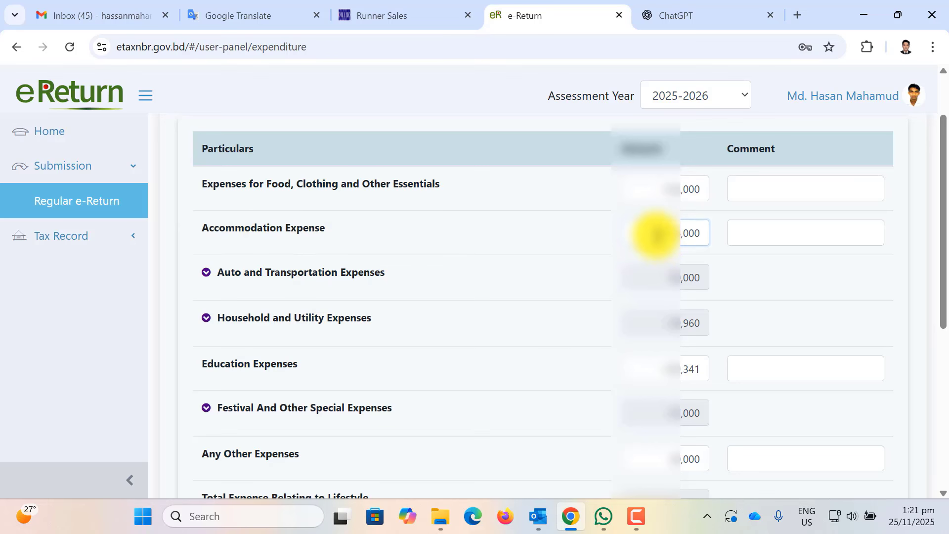
pyautogui.moveTo(657, 233); pyautogui.dragTo(716, 235)
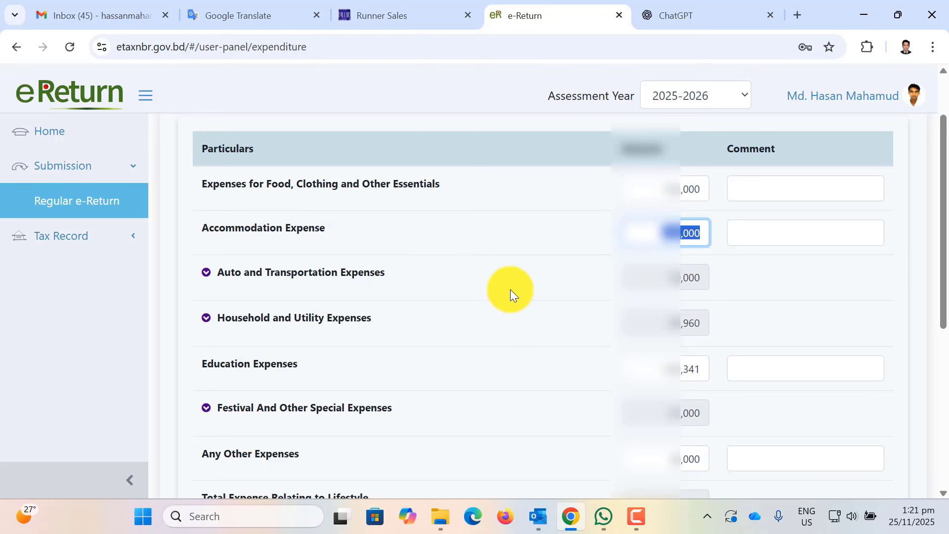
pyautogui.click(452, 280)
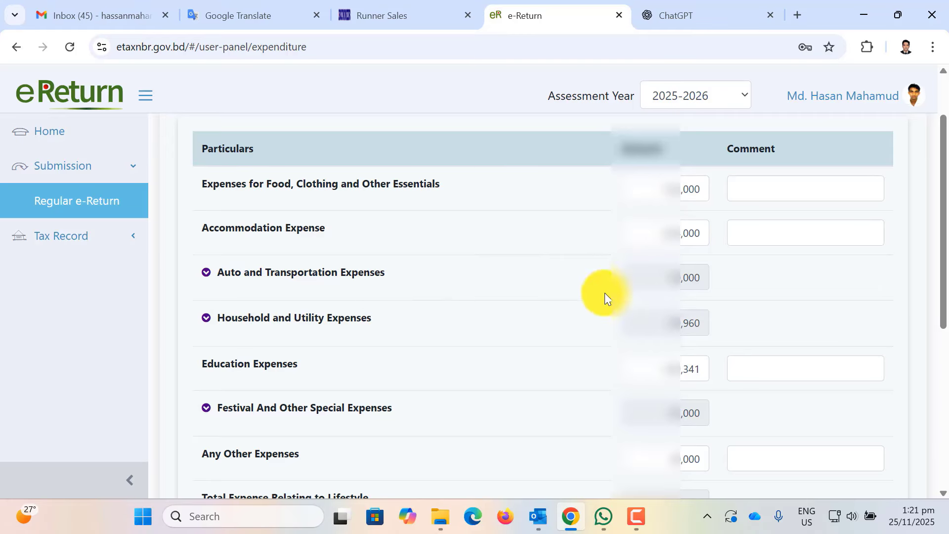
pyautogui.click(698, 279)
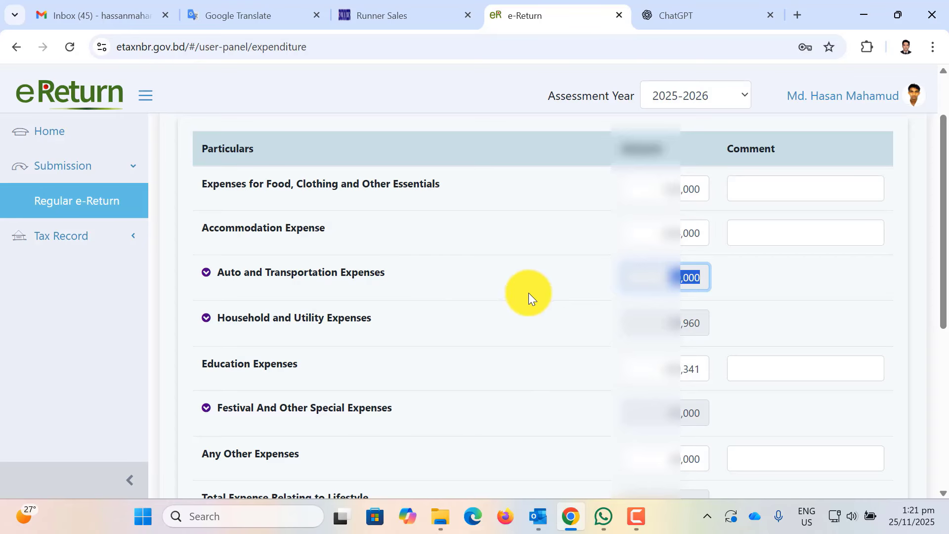
# Step: Expand Household and Utility Expenses to examine its total and component amounts such as Electricity, then collapse the breakdown
pyautogui.scroll(-3, 491, 280)
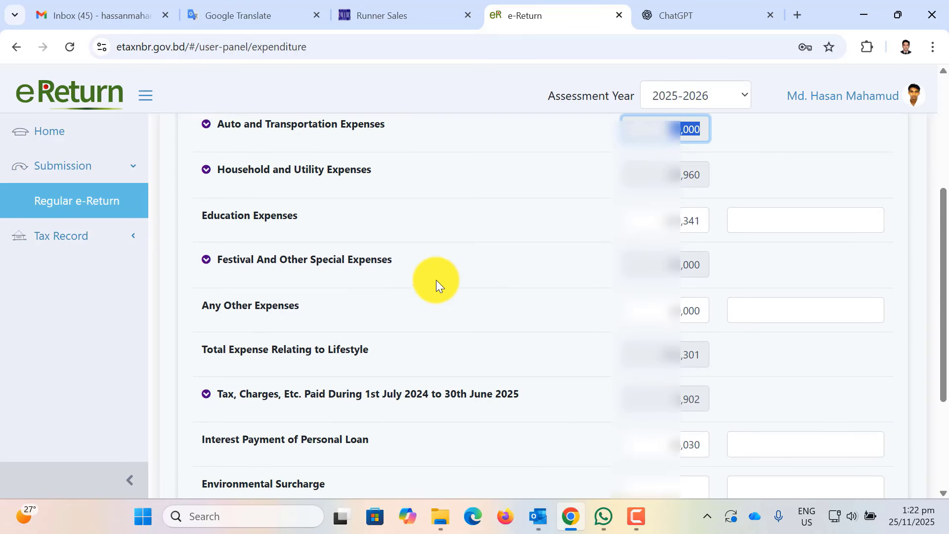
pyautogui.scroll(2, 280, 227)
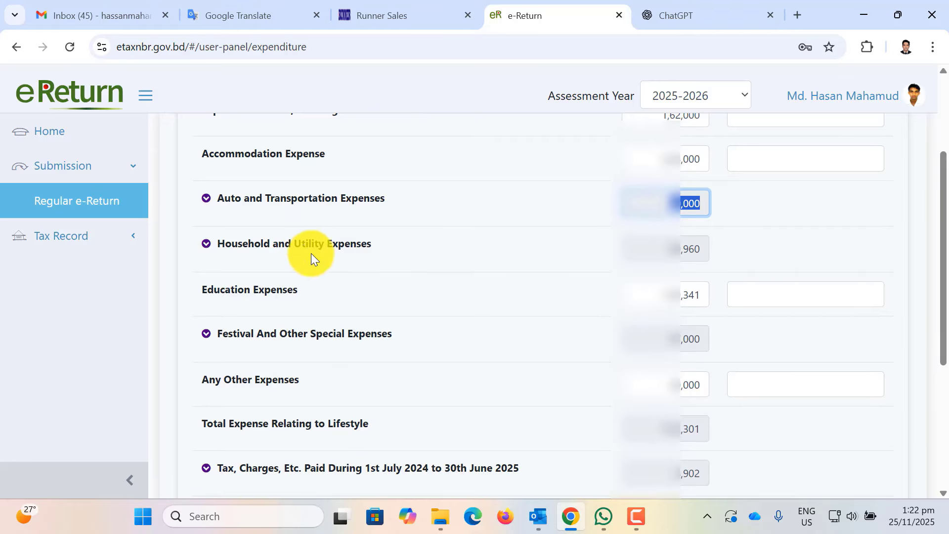
pyautogui.click(688, 251)
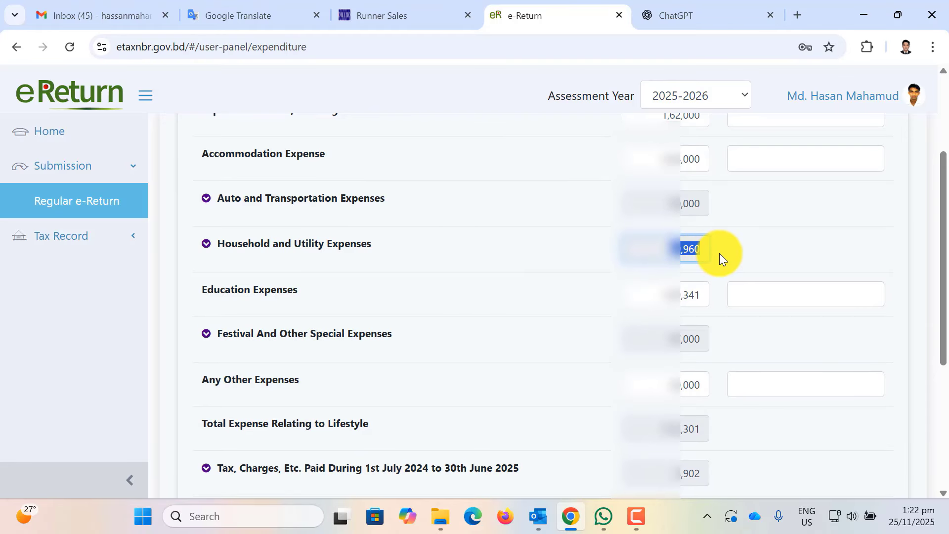
pyautogui.click(399, 246)
pyautogui.tripleClick(218, 244)
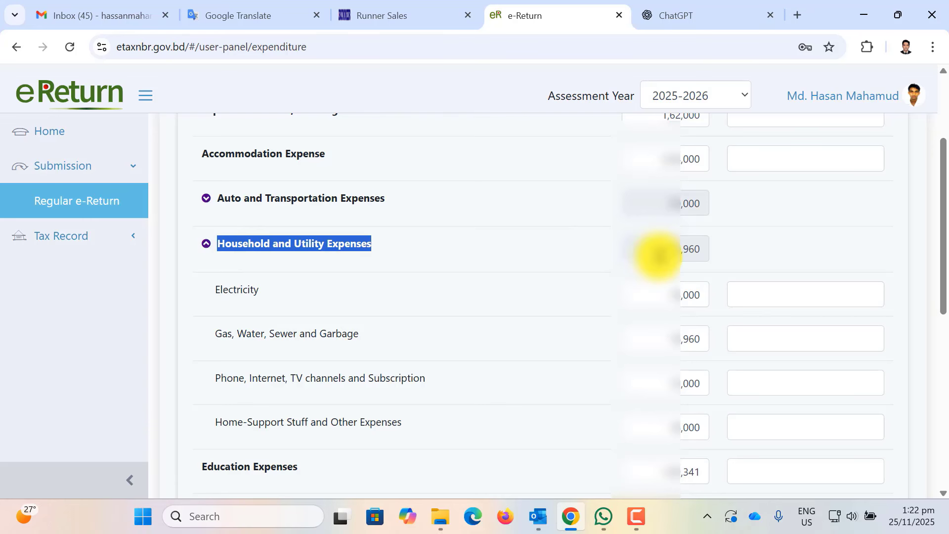
pyautogui.moveTo(661, 255); pyautogui.dragTo(721, 255)
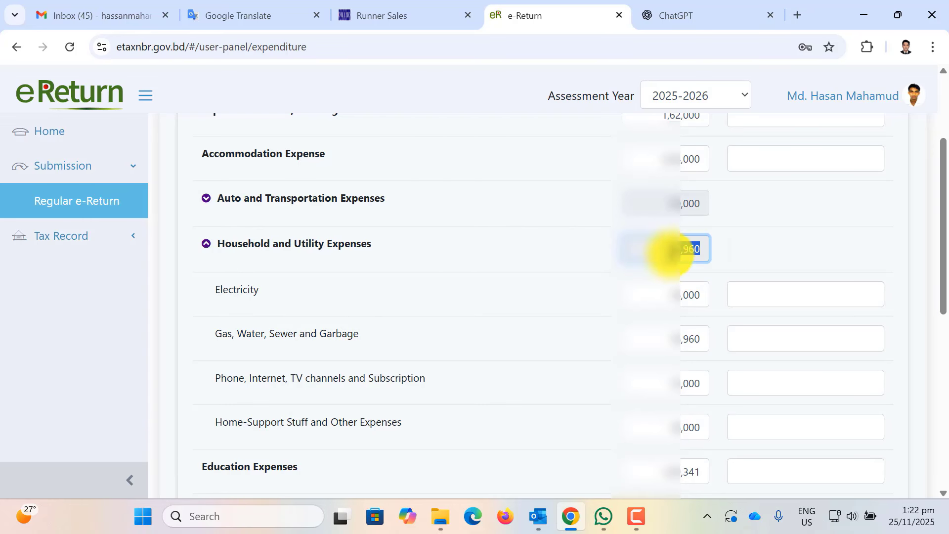
pyautogui.moveTo(275, 292); pyautogui.dragTo(185, 286)
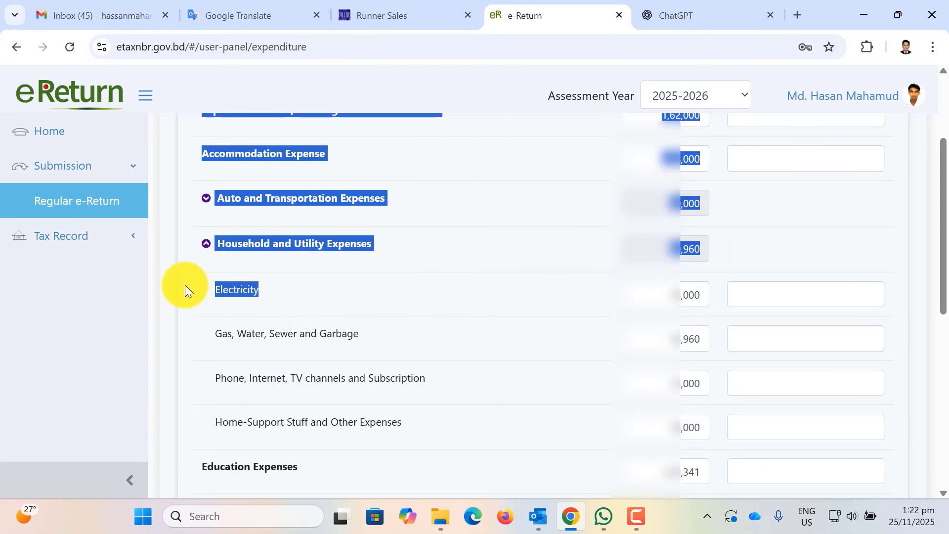
pyautogui.click(632, 300)
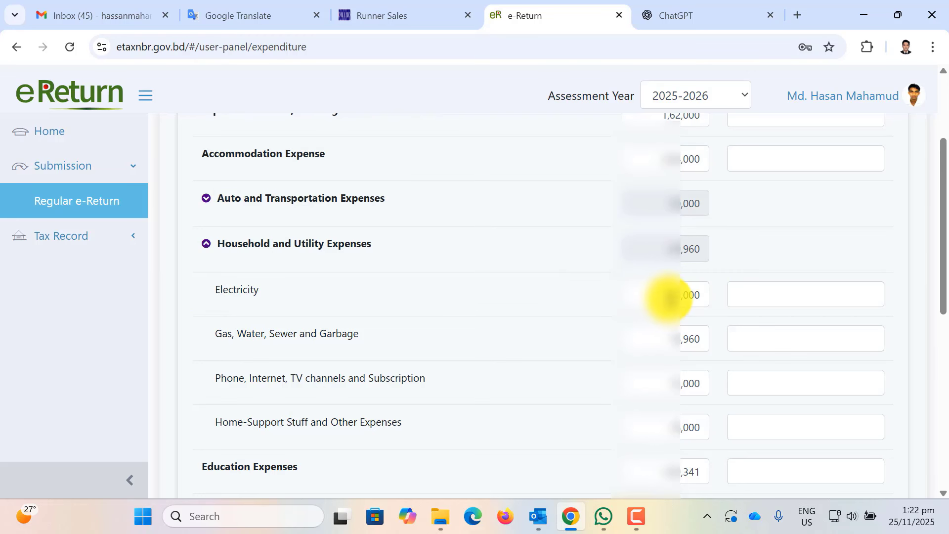
pyautogui.doubleClick(711, 299)
pyautogui.click(638, 304)
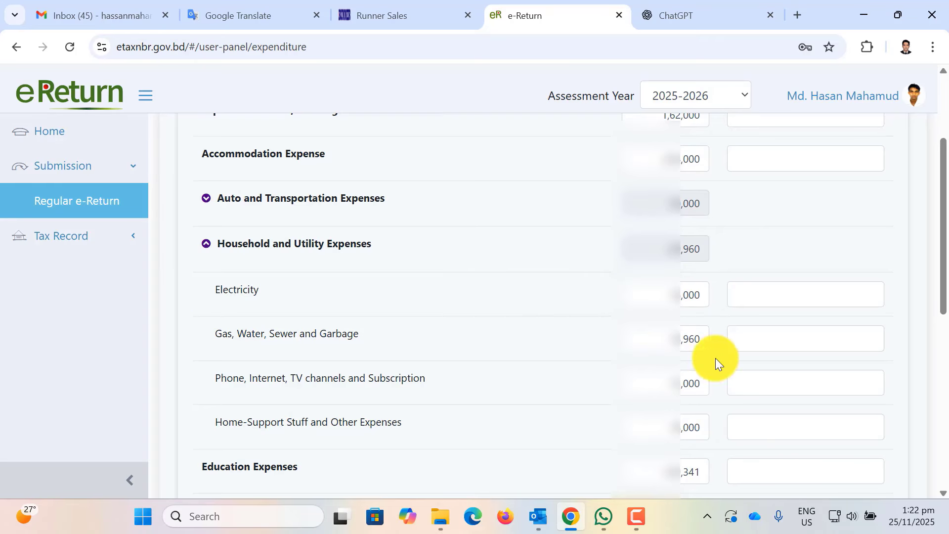
pyautogui.click(207, 244)
pyautogui.doubleClick(699, 249)
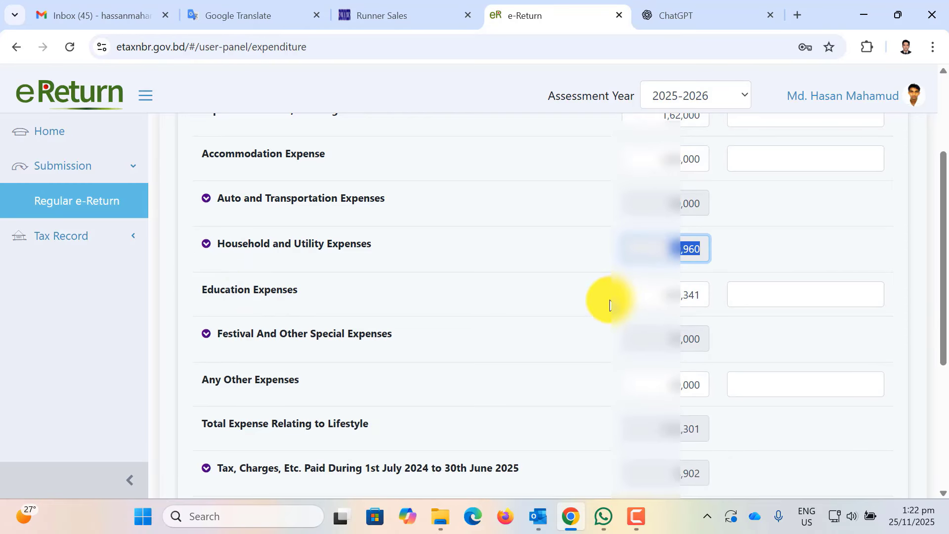
# Step: Examine the Education, Festival and Other Special, and Any Other Expenses amounts, along with the total lifestyle expense
pyautogui.scroll(-1, 450, 289)
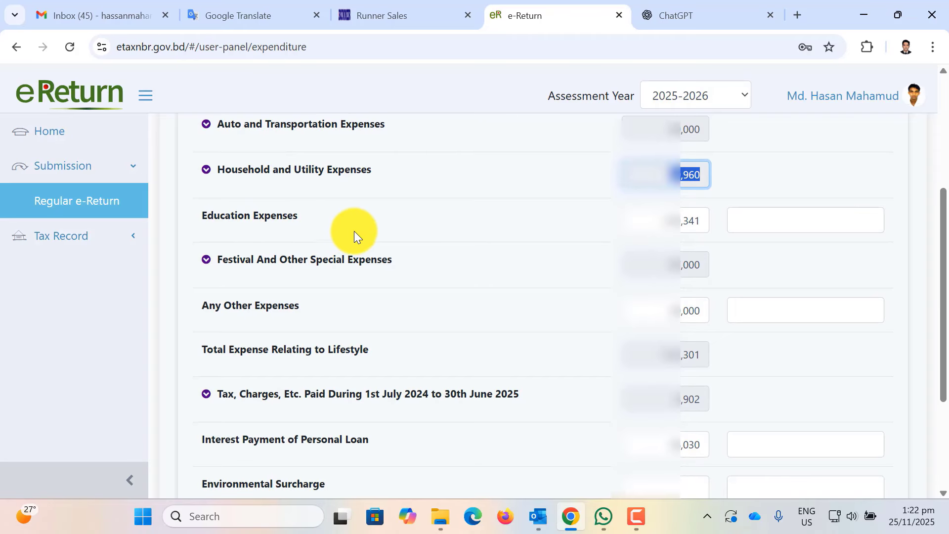
pyautogui.moveTo(325, 219); pyautogui.dragTo(200, 220)
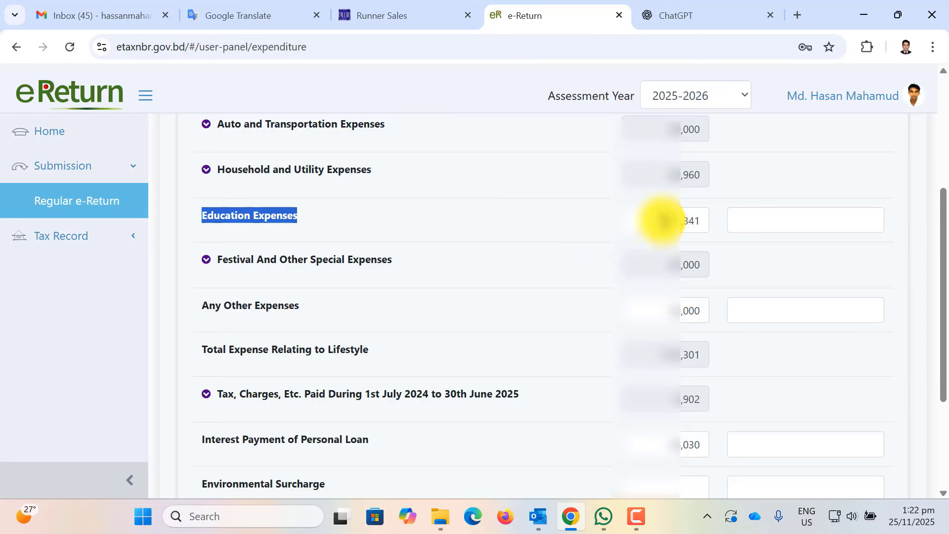
pyautogui.doubleClick(688, 219)
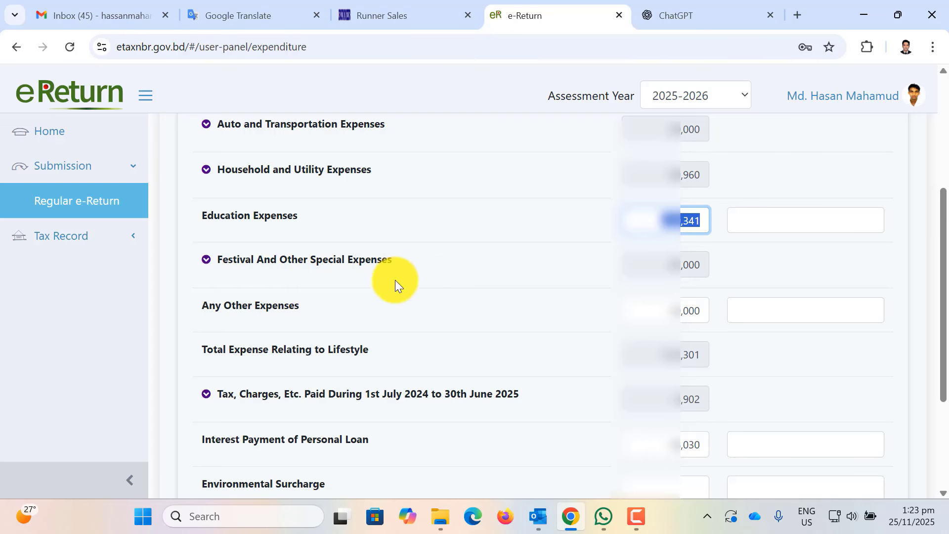
pyautogui.moveTo(424, 272); pyautogui.dragTo(262, 269)
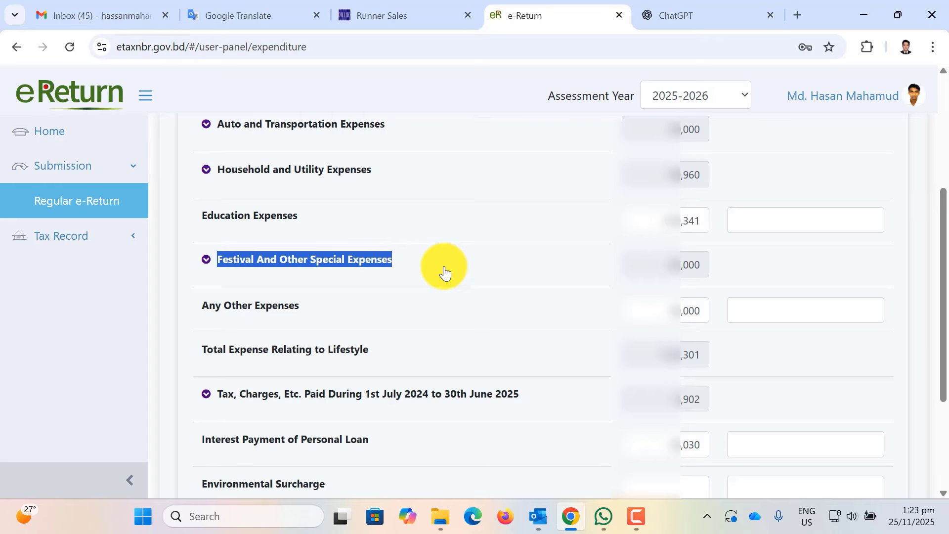
pyautogui.press('Tab')
pyautogui.scroll(-2, 435, 307)
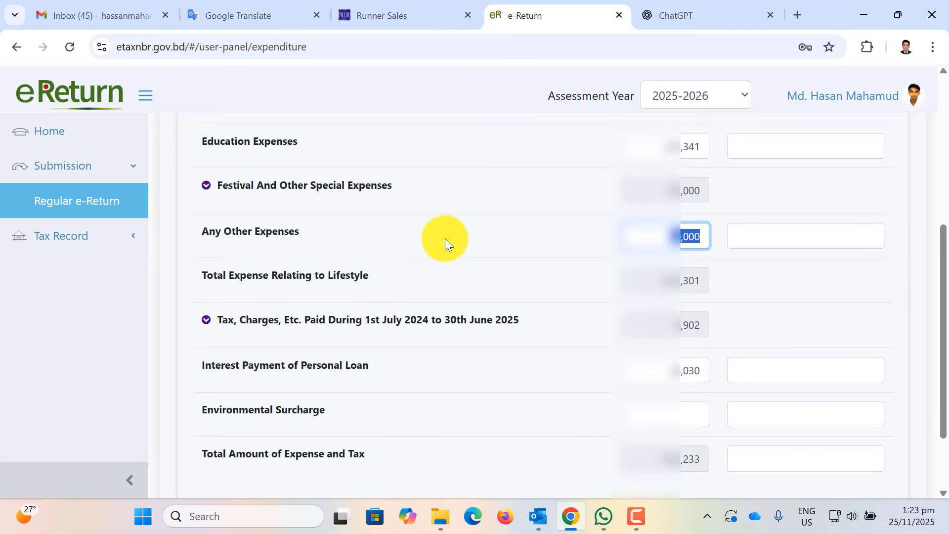
pyautogui.press('Tab')
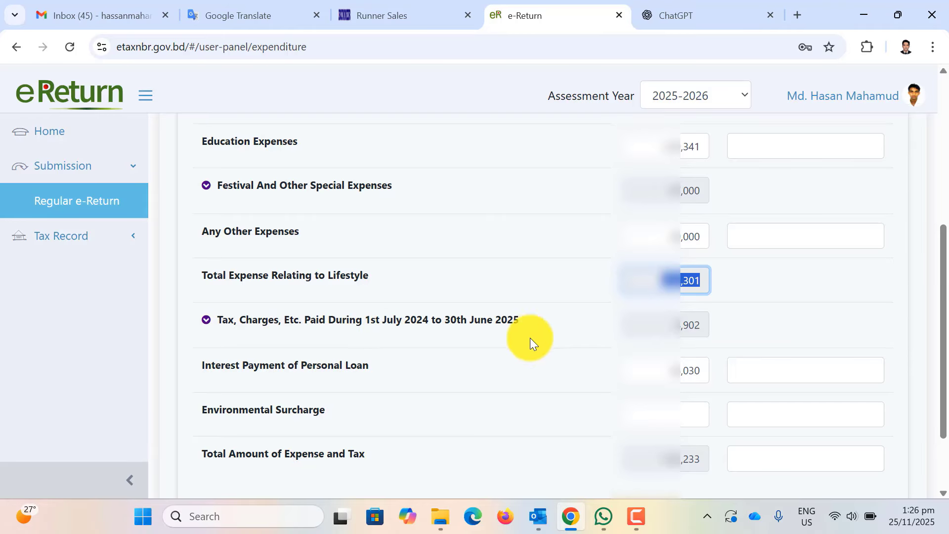
# Step: Expand the tax and charges paid during 1st July 2024 to 30th June 2025 and examine the source and advance tax payment
pyautogui.click(227, 320)
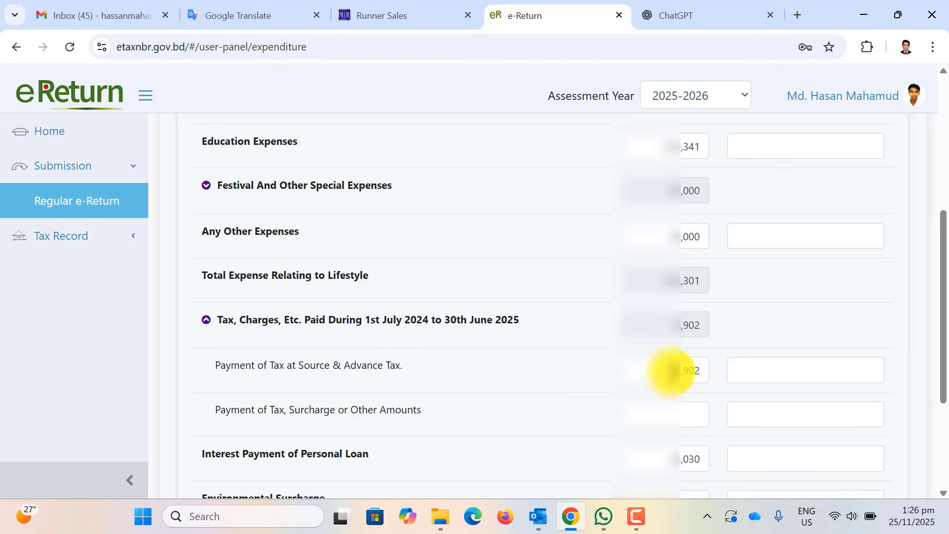
pyautogui.moveTo(672, 371); pyautogui.dragTo(719, 372)
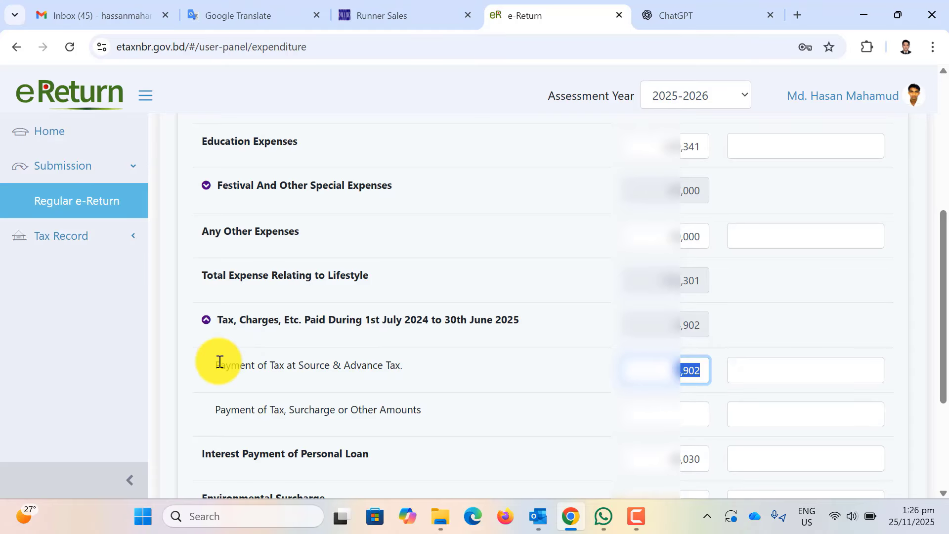
pyautogui.click(537, 379)
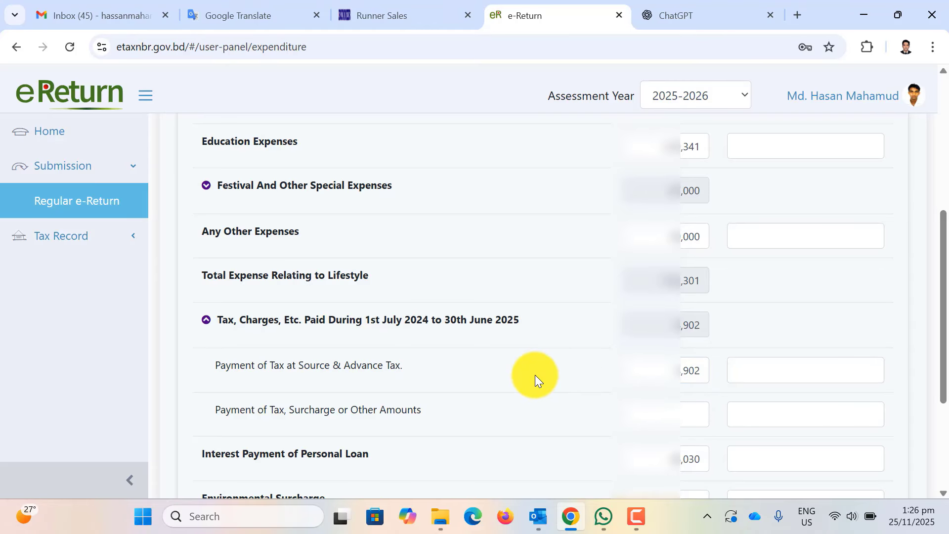
pyautogui.moveTo(662, 371); pyautogui.dragTo(720, 378)
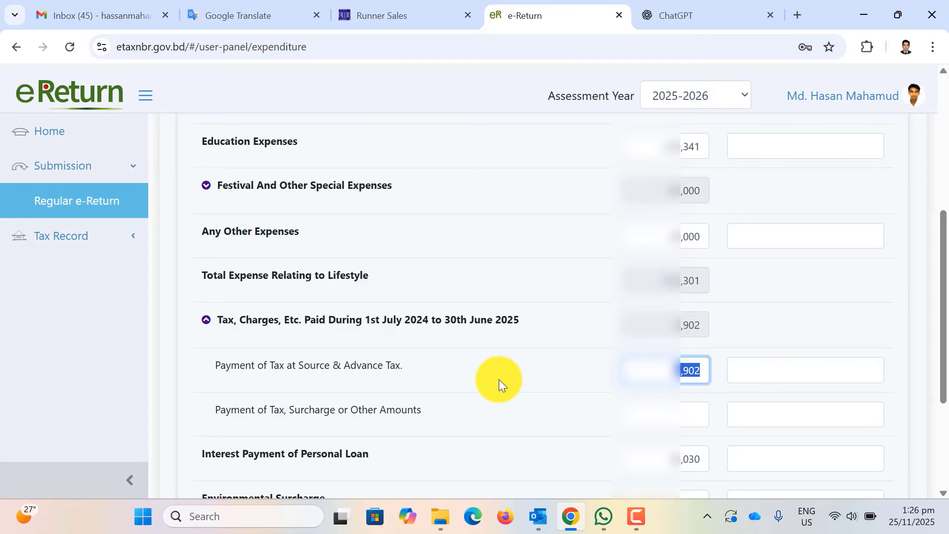
# Step: Examine the Interest Payment of Personal Loan amount and the Total Amount of Expense and Tax
pyautogui.scroll(-3, 500, 379)
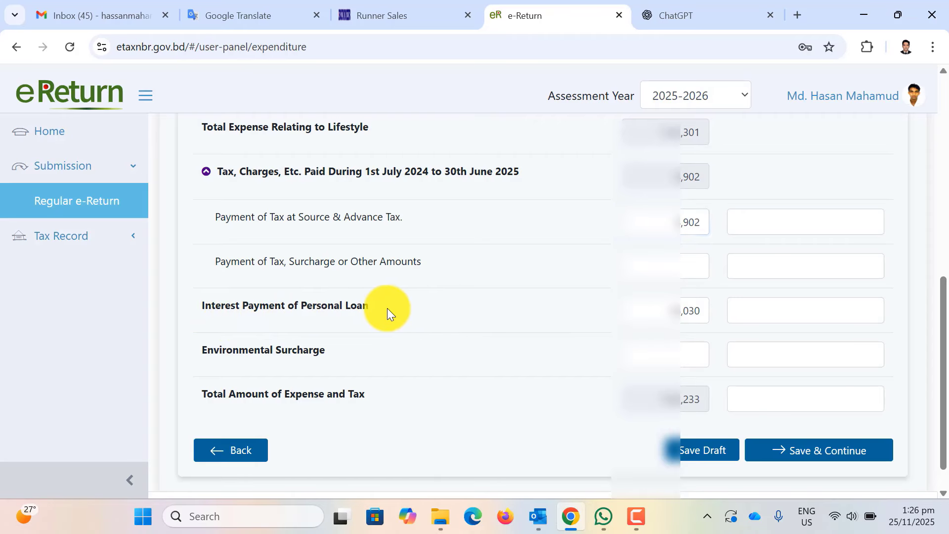
pyautogui.moveTo(387, 308); pyautogui.dragTo(204, 306)
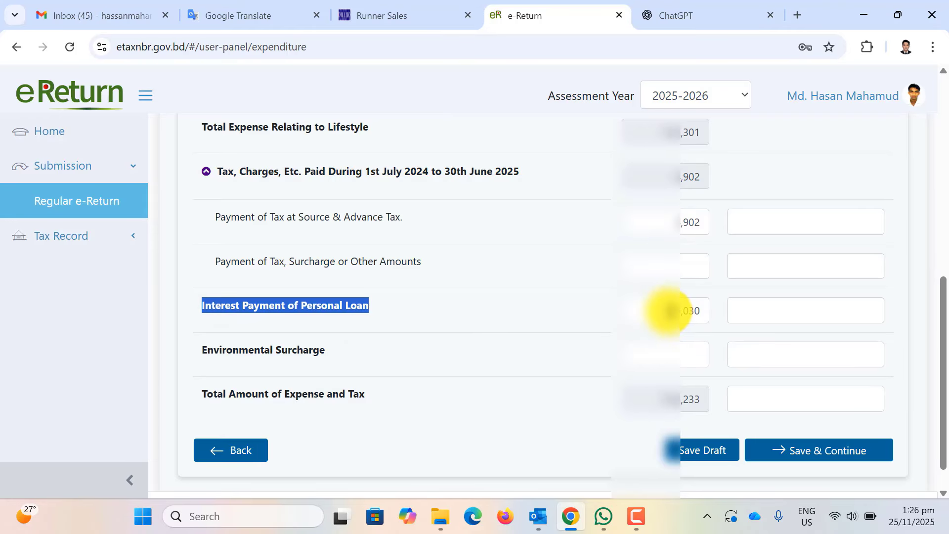
pyautogui.moveTo(678, 313); pyautogui.dragTo(718, 307)
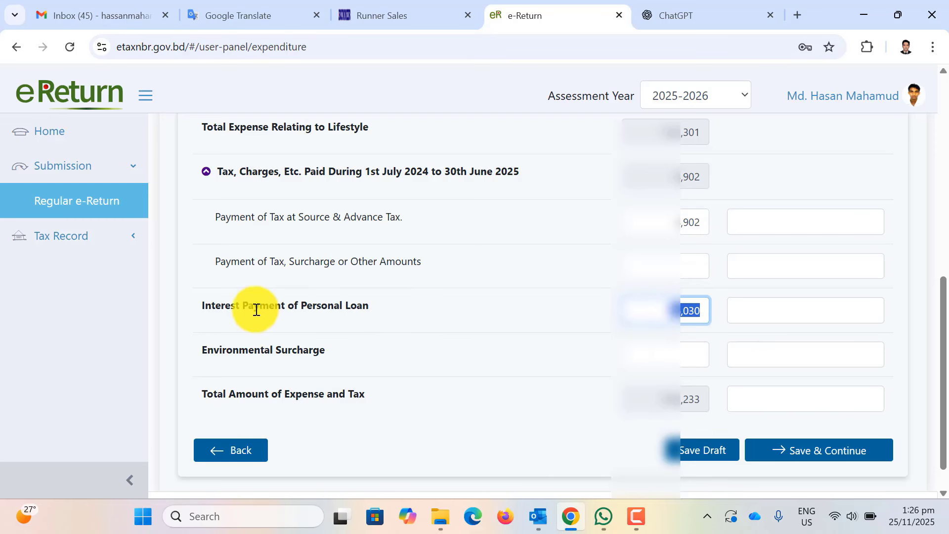
pyautogui.click(598, 318)
pyautogui.moveTo(661, 309); pyautogui.dragTo(726, 325)
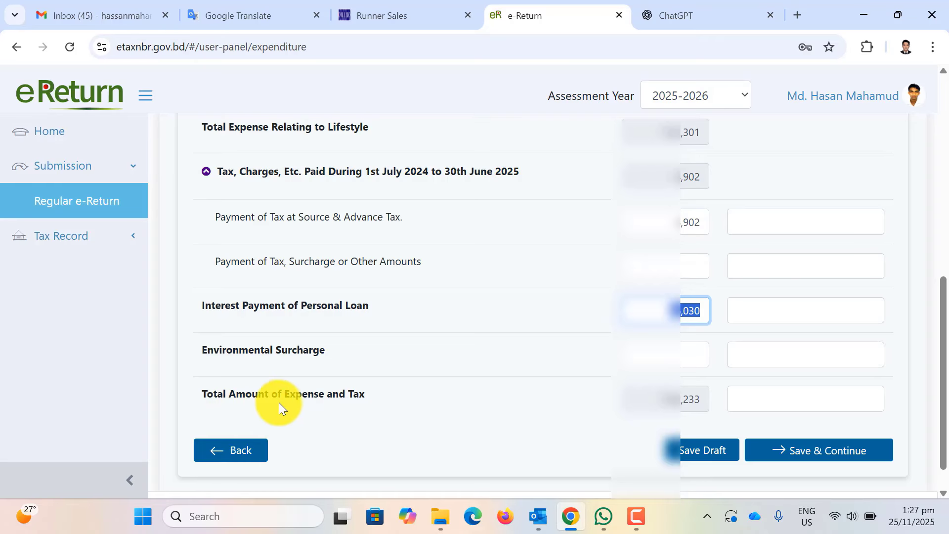
pyautogui.moveTo(640, 402); pyautogui.dragTo(720, 400)
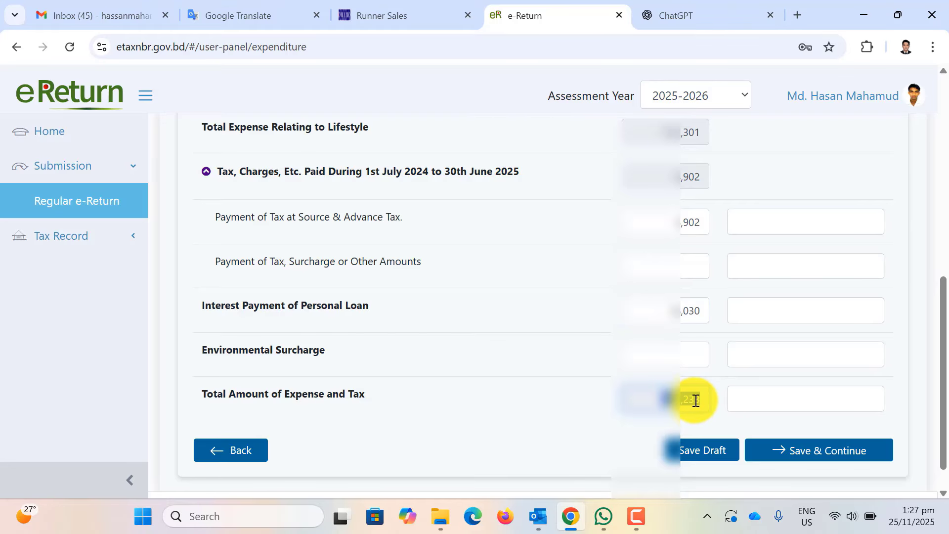
# Step: Review the expenditure entries once more, save them and continue to the Assets & Liabilities section
pyautogui.scroll(10, 678, 394)
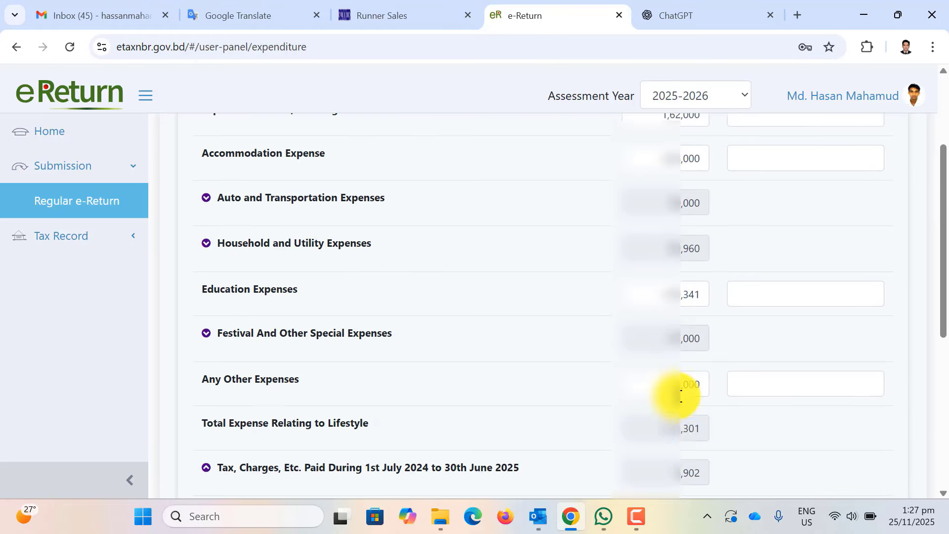
pyautogui.scroll(-10, 627, 328)
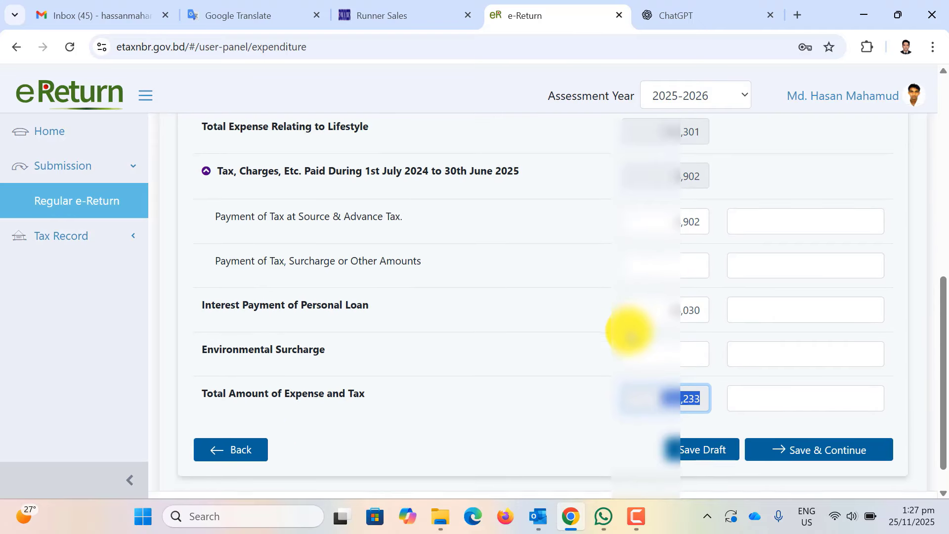
pyautogui.scroll(10, 555, 332)
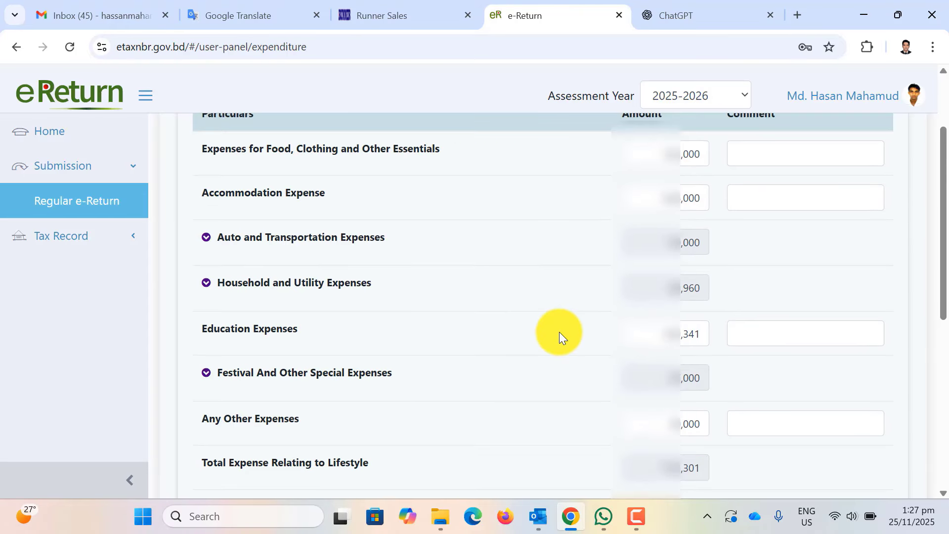
pyautogui.scroll(-10, 560, 331)
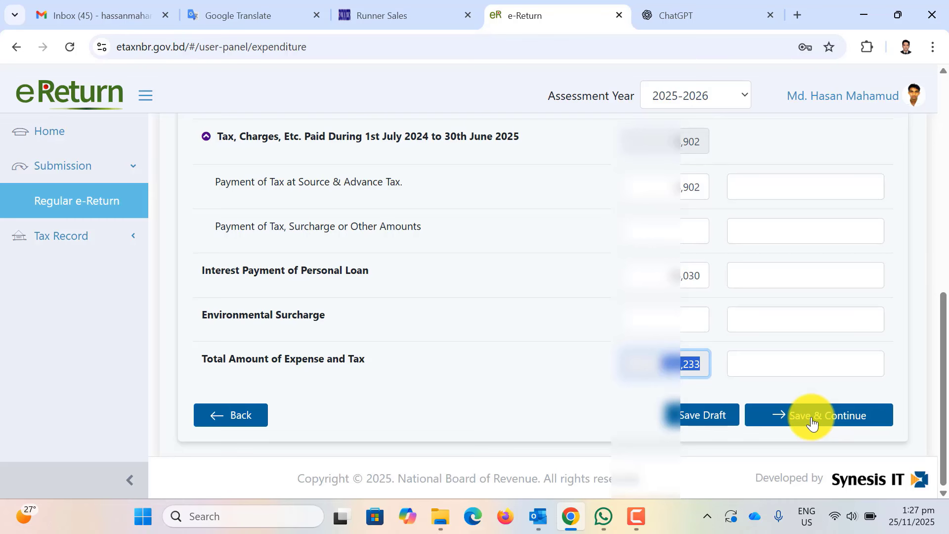
pyautogui.click(812, 419)
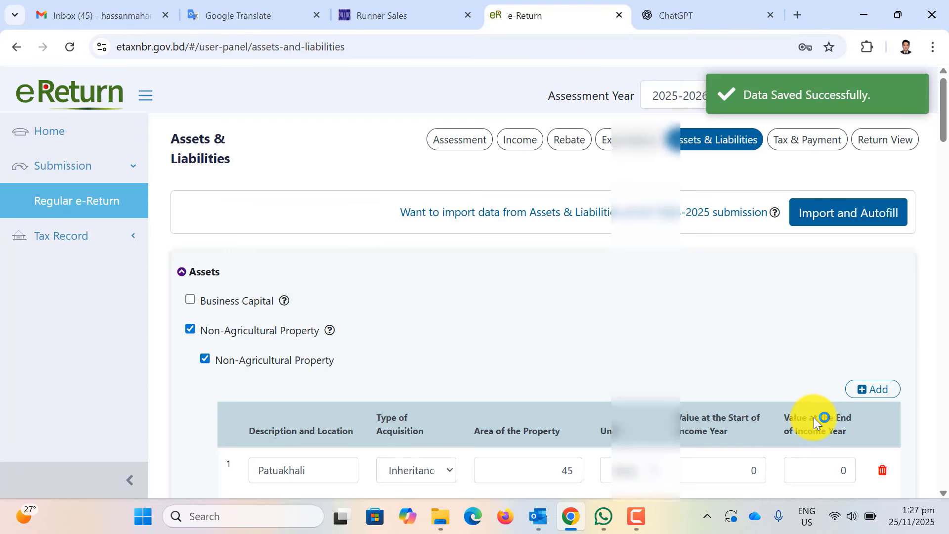
# Step: Examine the non-agricultural property entries, including the unit and type of acquisition choices for the first property
pyautogui.scroll(-6, 580, 316)
pyautogui.scroll(6, 580, 317)
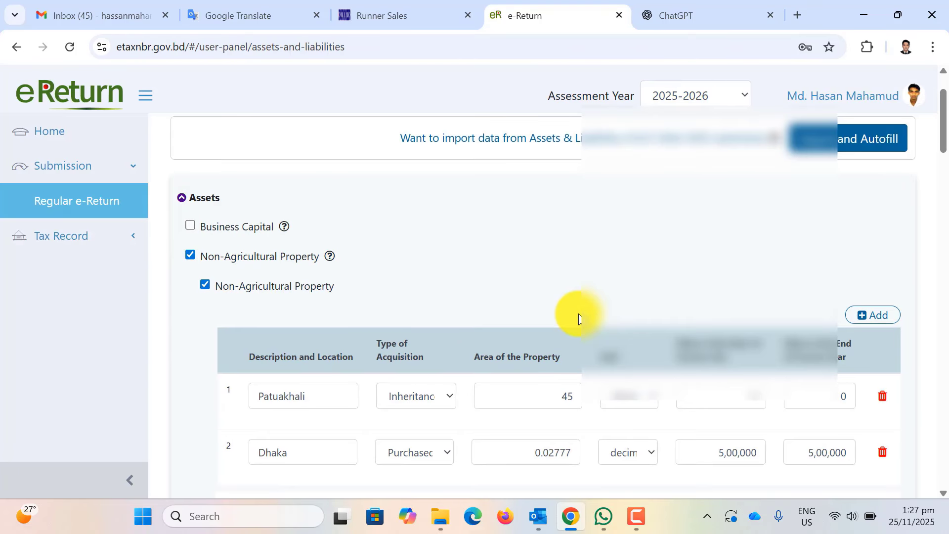
pyautogui.scroll(2, 583, 314)
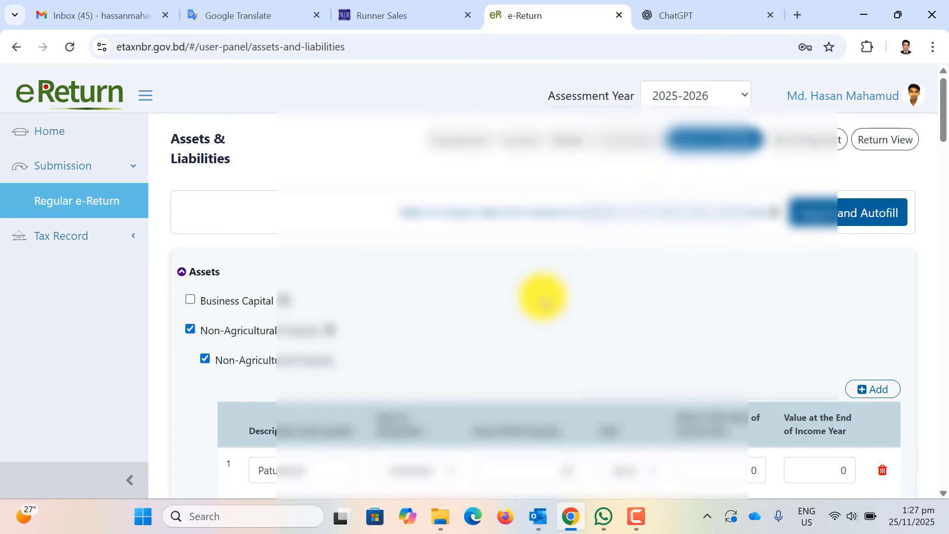
pyautogui.scroll(-2, 549, 296)
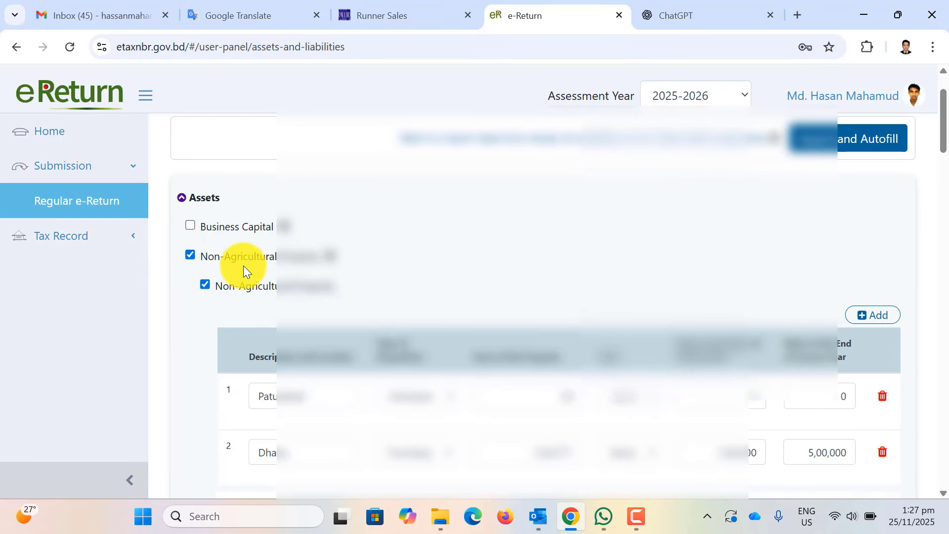
pyautogui.scroll(-3, 519, 291)
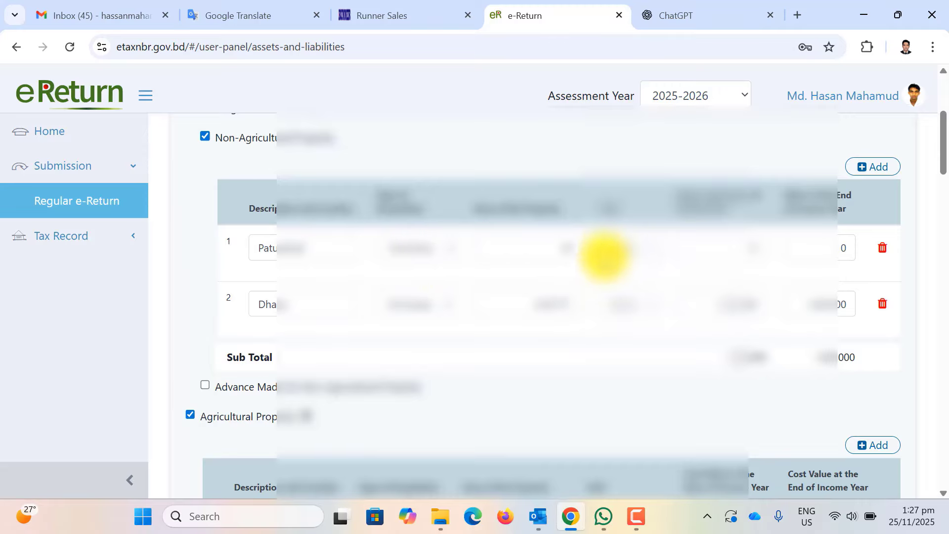
pyautogui.click(634, 247)
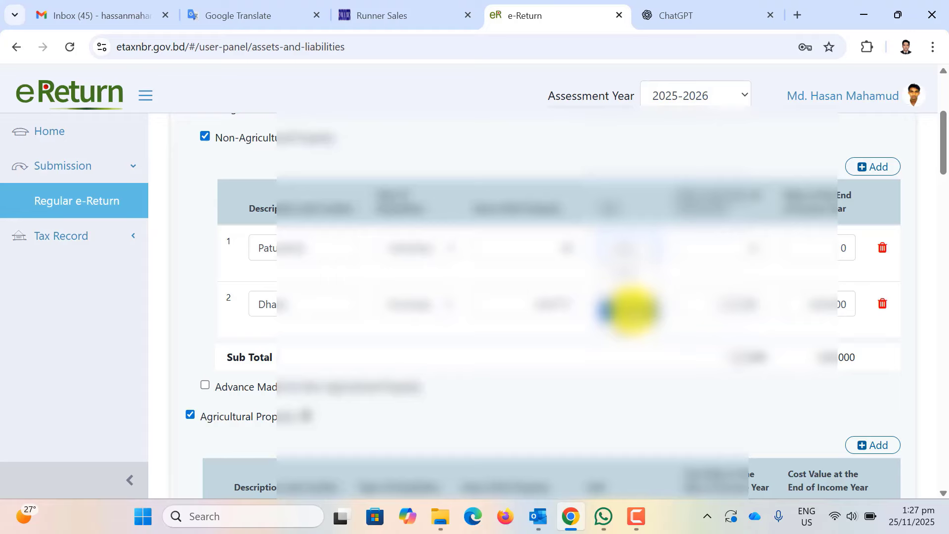
pyautogui.click(633, 310)
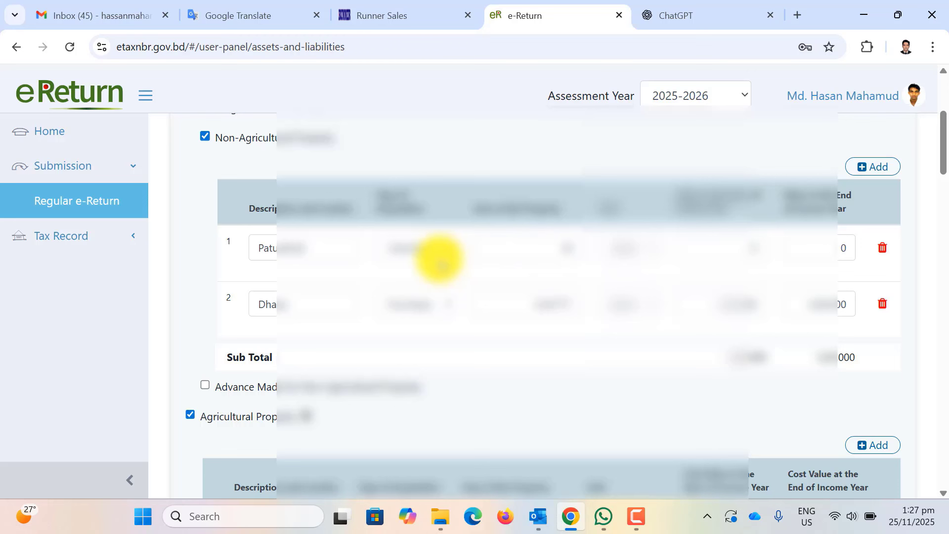
pyautogui.click(424, 251)
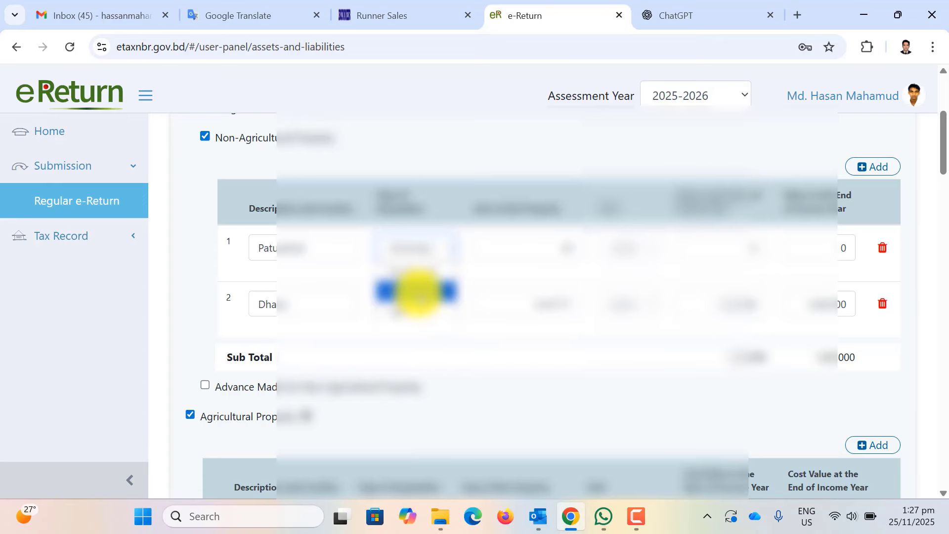
pyautogui.click(419, 291)
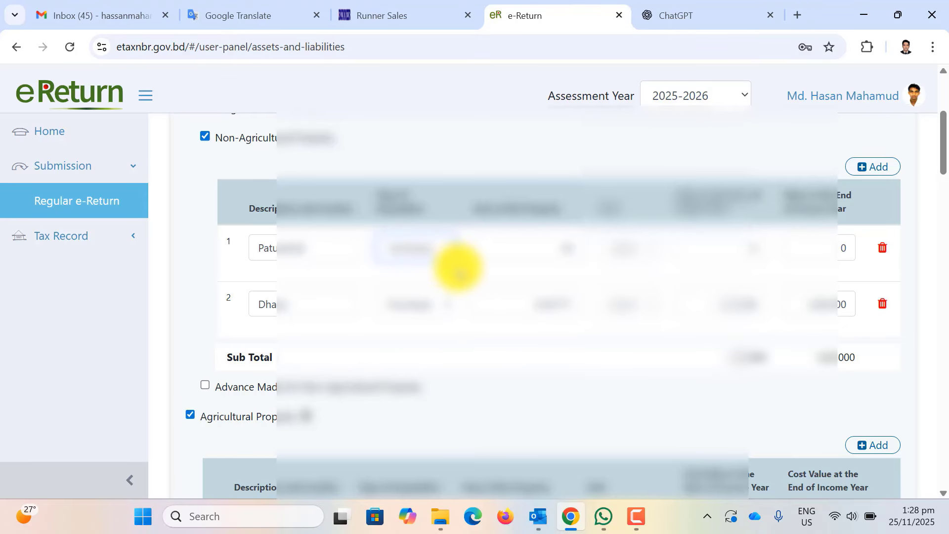
pyautogui.click(459, 263)
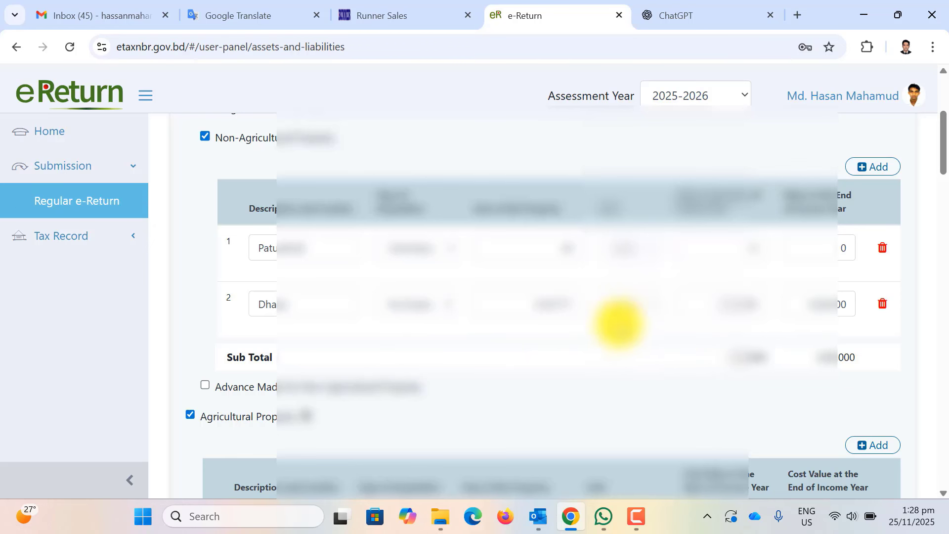
# Step: Examine the agricultural property entry and its cost values at the start and end of the income year
pyautogui.scroll(-3, 562, 329)
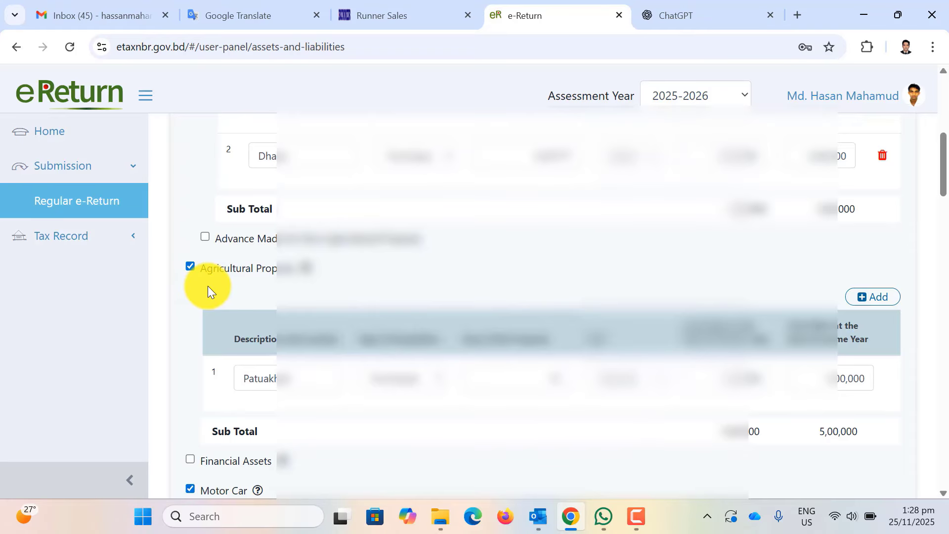
pyautogui.scroll(3, 307, 280)
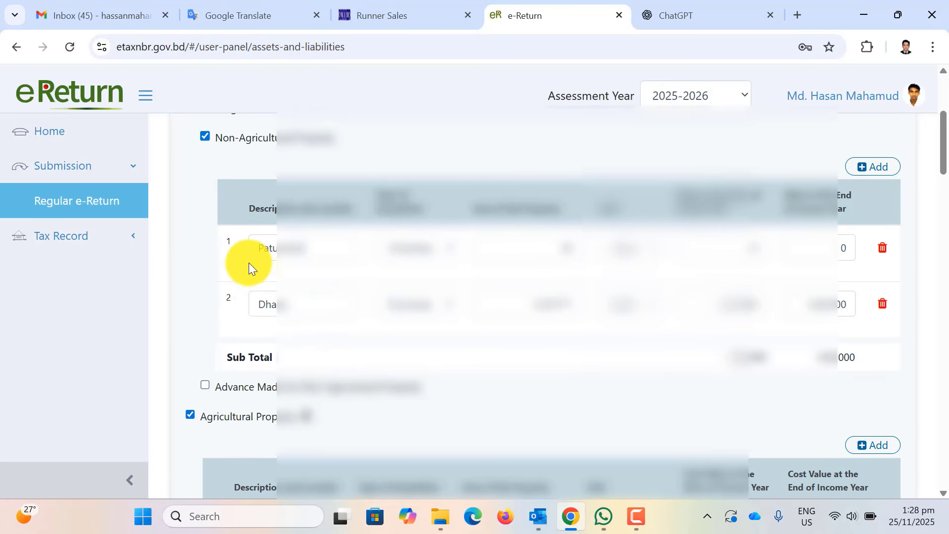
pyautogui.scroll(-4, 296, 294)
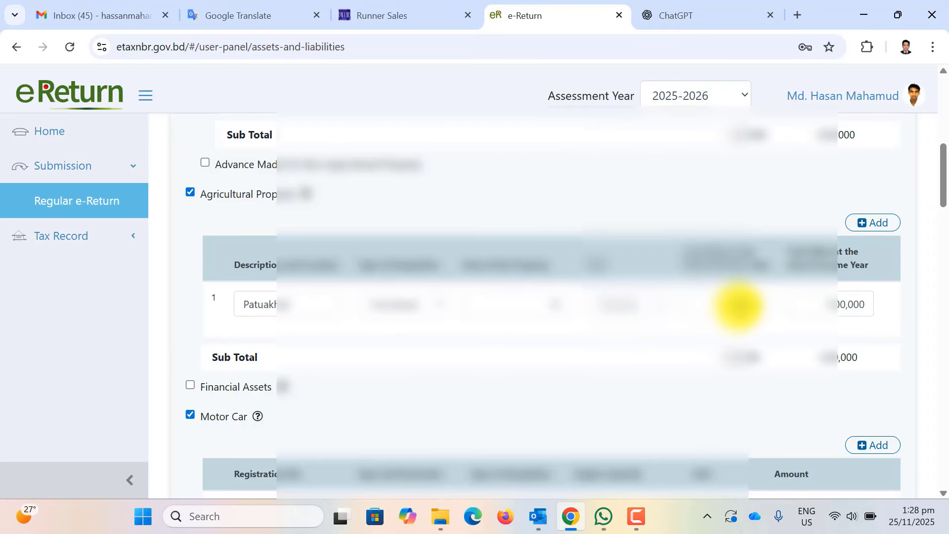
pyautogui.moveTo(726, 303); pyautogui.dragTo(768, 303)
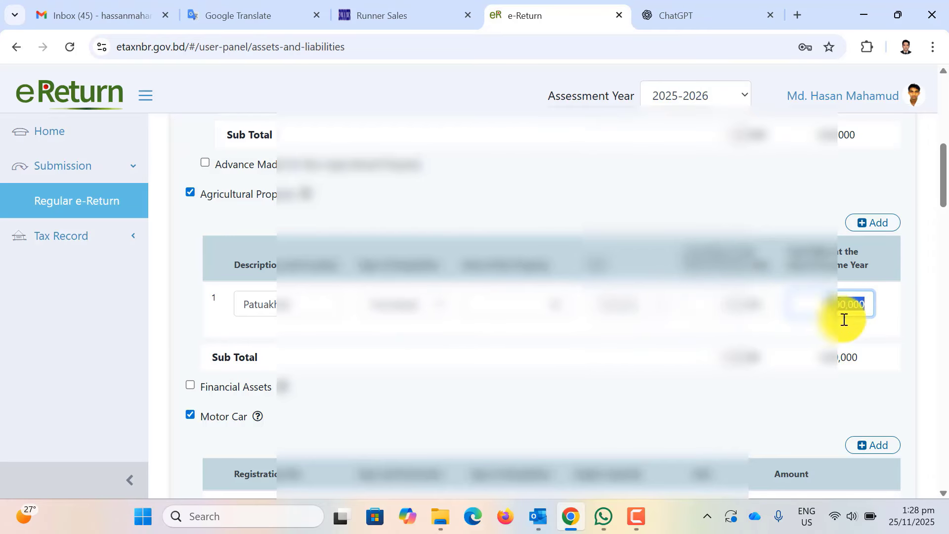
pyautogui.moveTo(843, 316); pyautogui.dragTo(428, 322)
# Step: Examine the Motor Car entry with its registration details and amount, comparing it with the agricultural property entry above
pyautogui.scroll(-3, 428, 322)
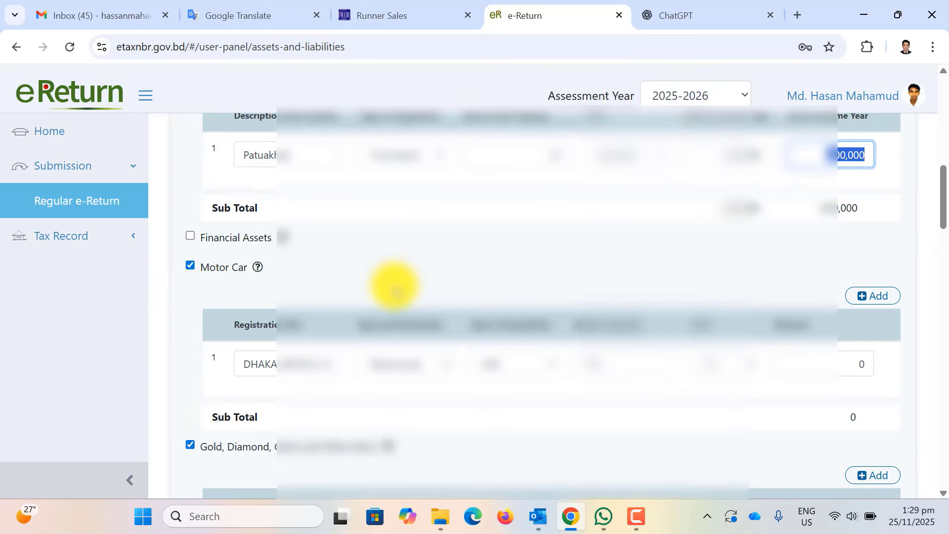
pyautogui.scroll(-1, 394, 285)
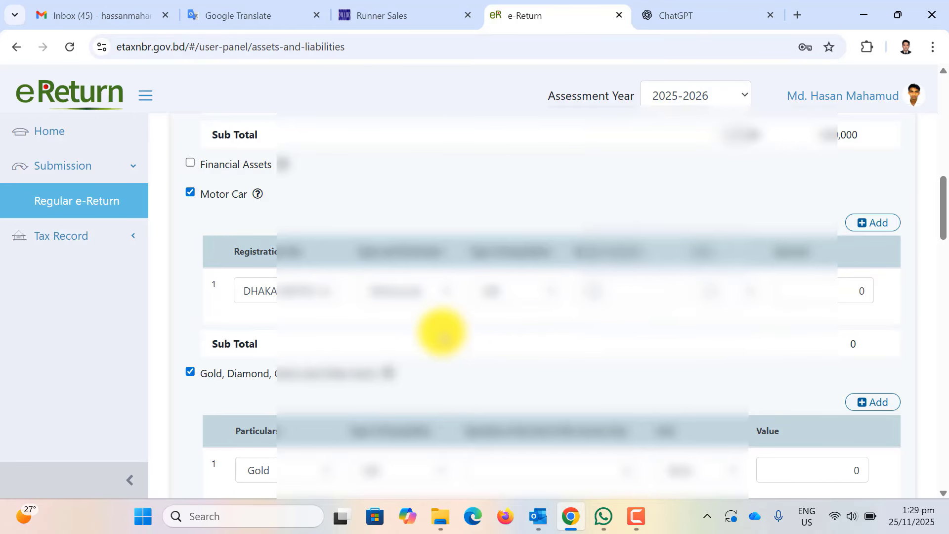
pyautogui.scroll(-3, 441, 332)
pyautogui.scroll(1, 487, 313)
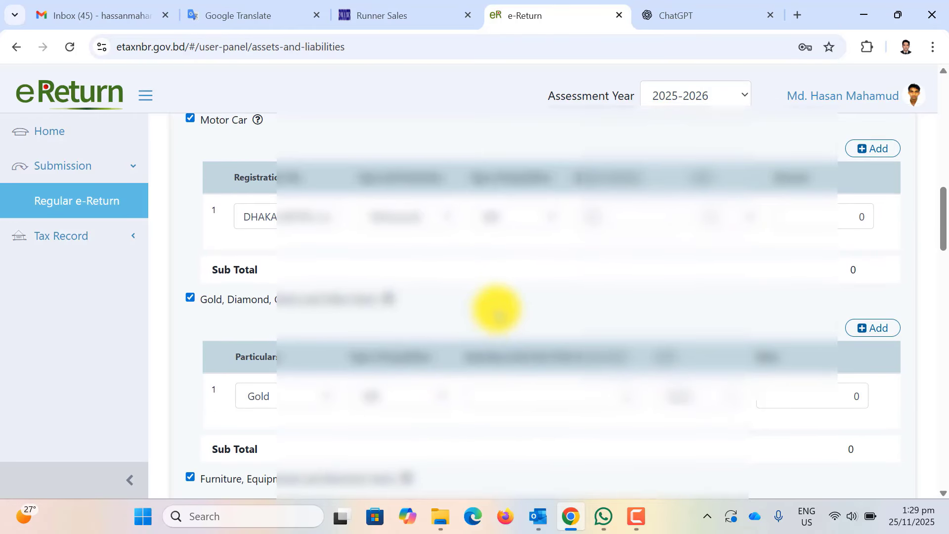
pyautogui.scroll(3, 497, 309)
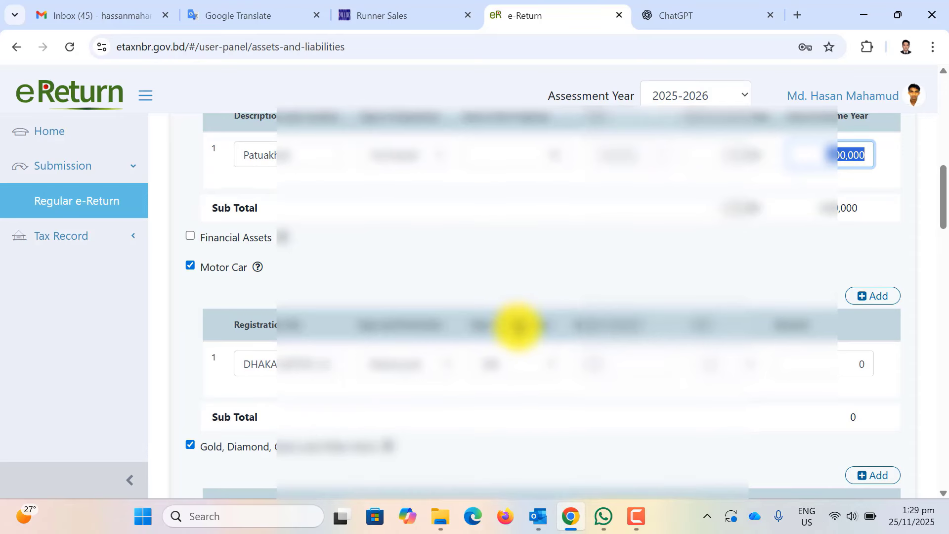
pyautogui.scroll(-1, 519, 326)
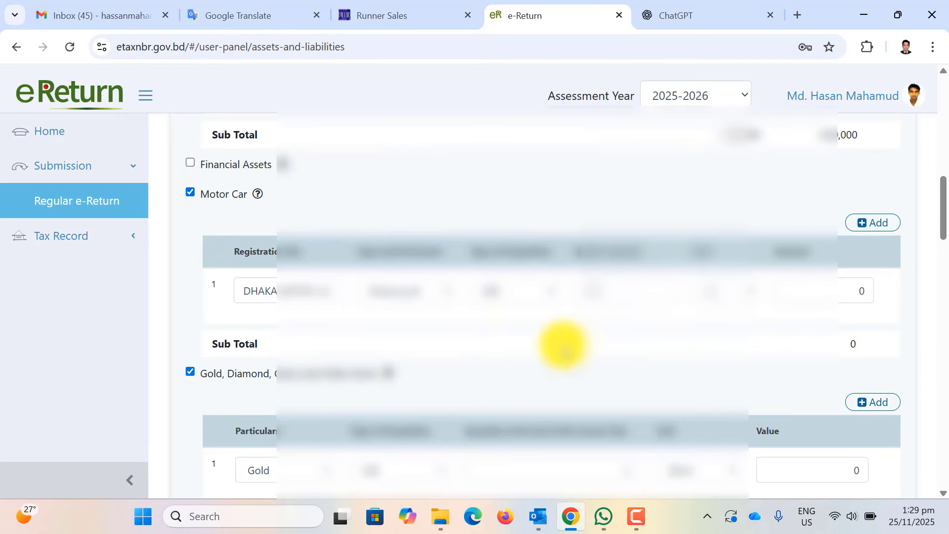
pyautogui.scroll(3, 717, 277)
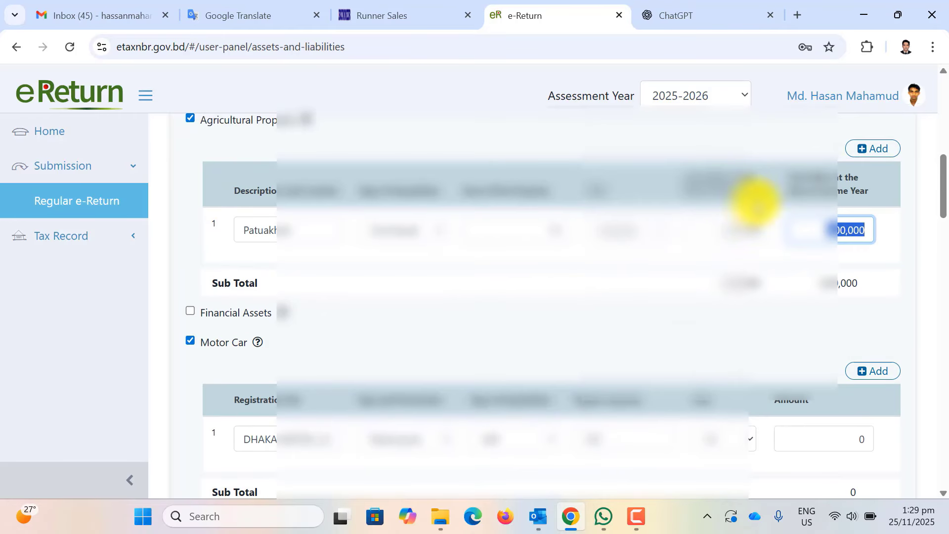
pyautogui.scroll(-3, 636, 334)
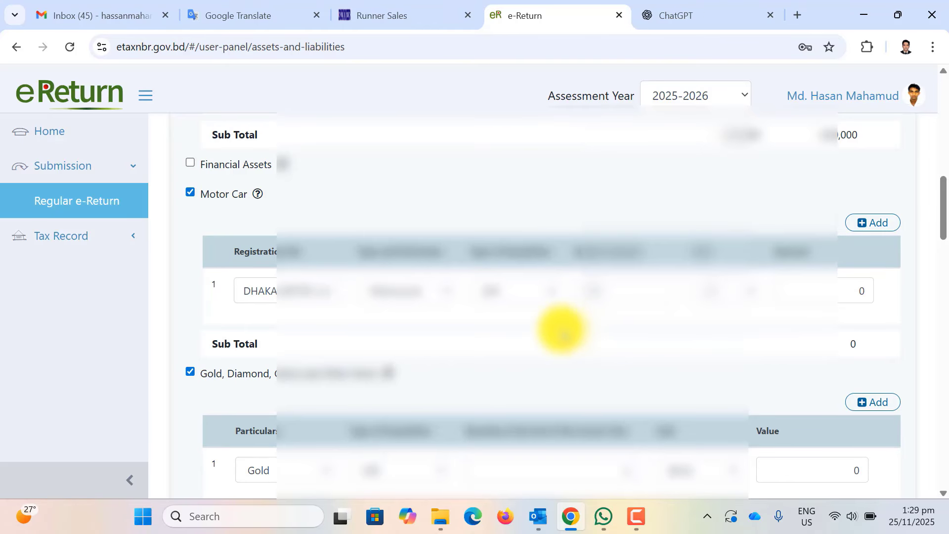
# Step: Examine the gold entry and check its type of acquisition choices
pyautogui.scroll(-3, 564, 326)
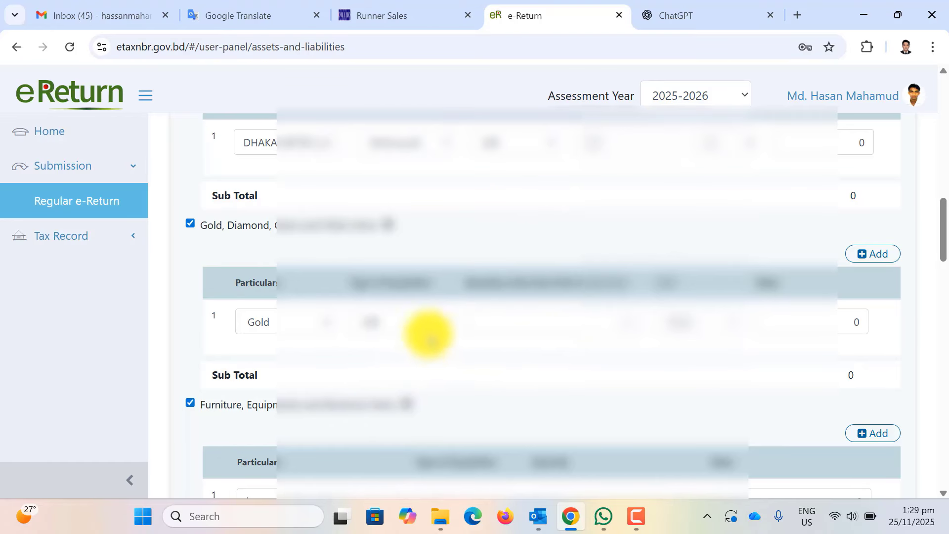
pyautogui.click(414, 319)
pyautogui.click(407, 381)
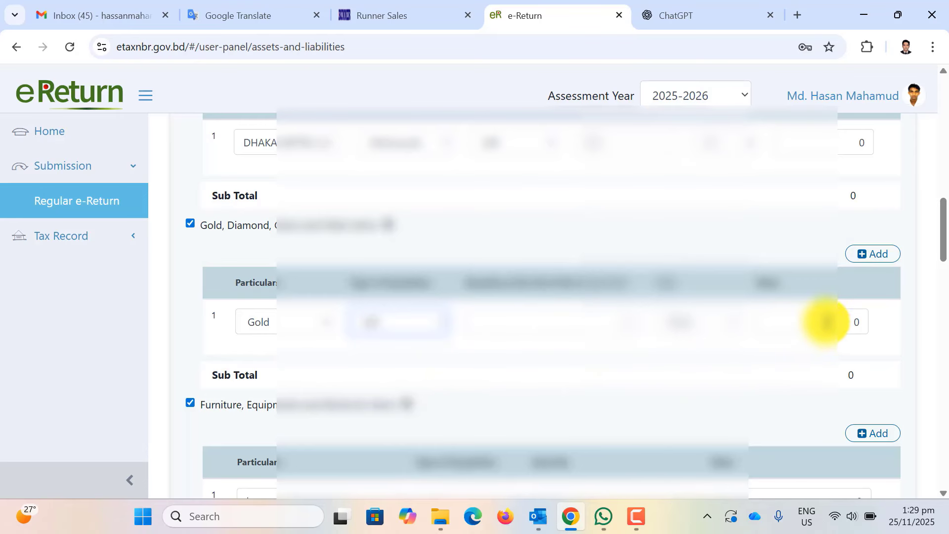
# Step: Examine the furniture and equipment entry and the remaining asset categories down to the start of Liabilities
pyautogui.scroll(-1, 648, 367)
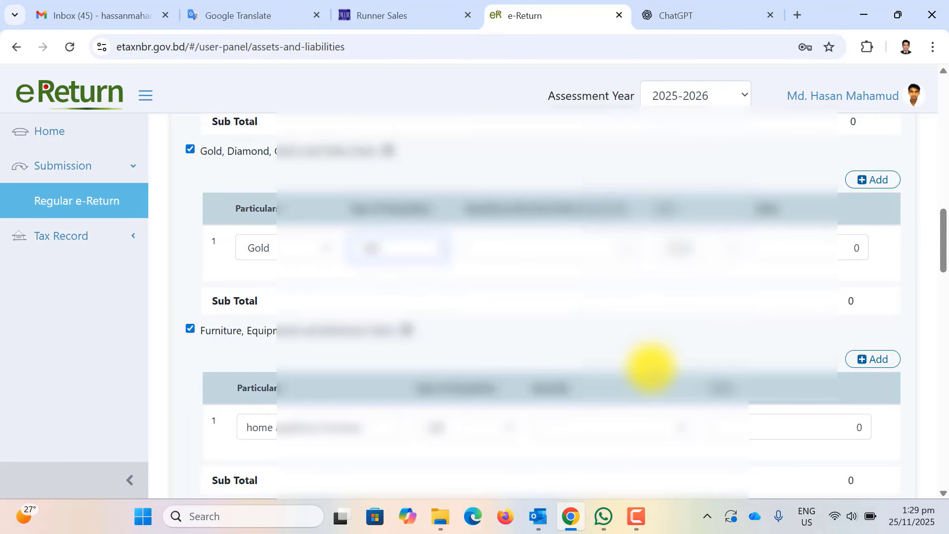
pyautogui.scroll(-2, 651, 365)
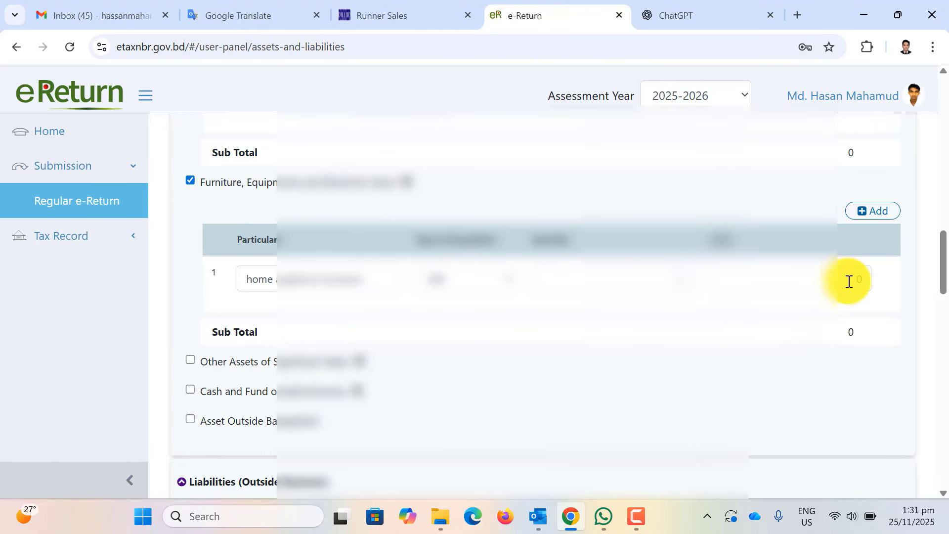
pyautogui.scroll(-3, 750, 352)
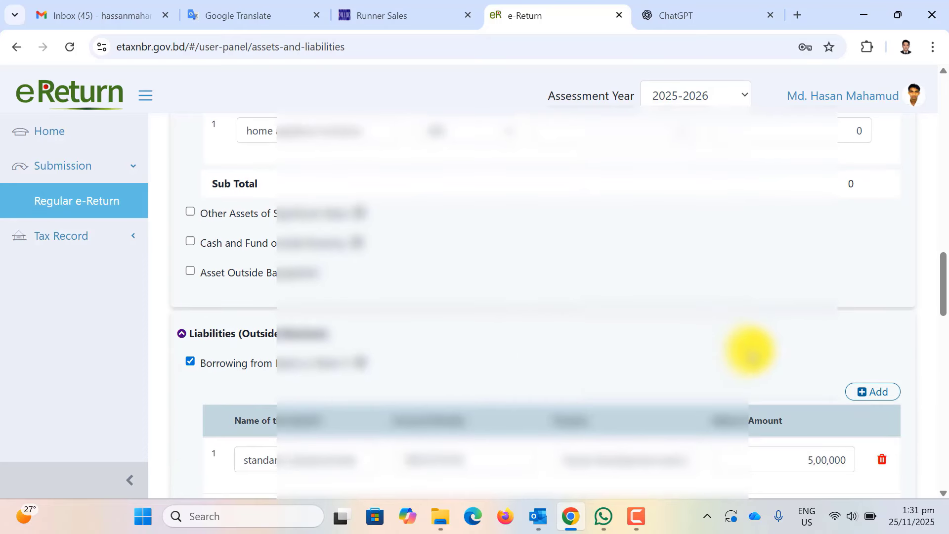
# Step: Examine the bank borrowing entries under Liabilities and compare them with the asset entries above
pyautogui.scroll(-1, 750, 352)
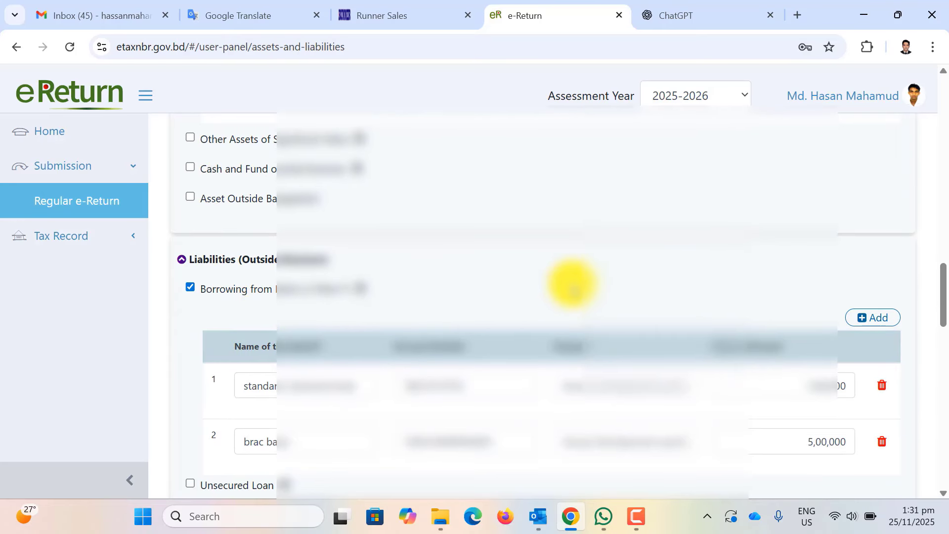
pyautogui.scroll(-1, 584, 286)
pyautogui.scroll(-1, 584, 284)
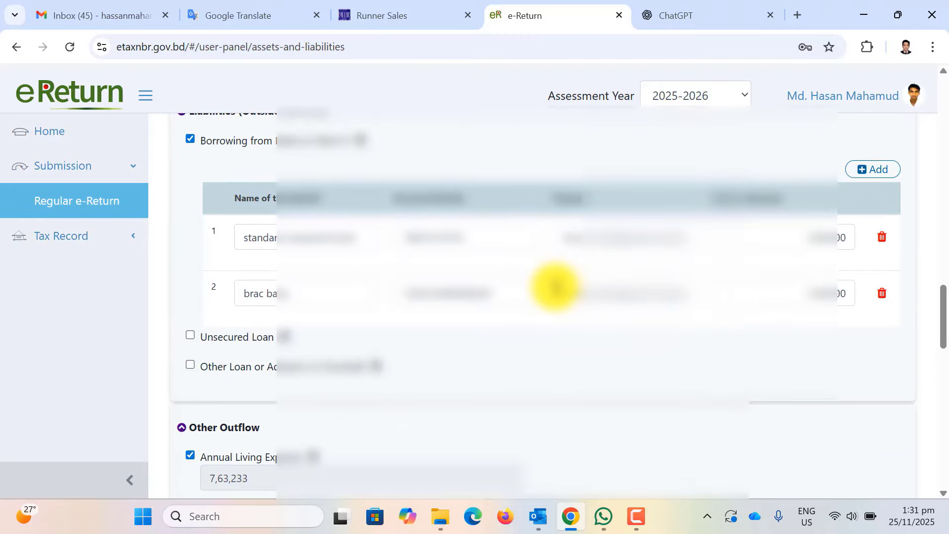
pyautogui.scroll(1, 556, 289)
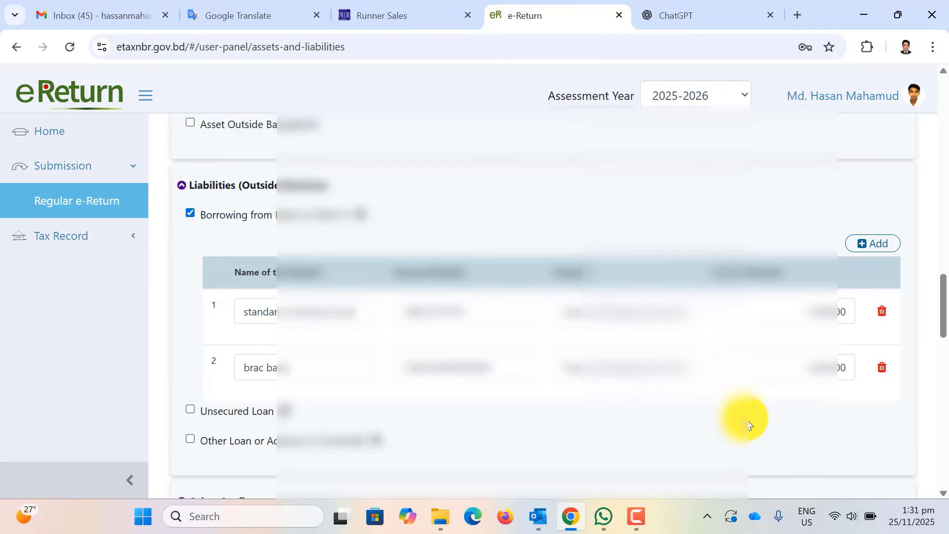
pyautogui.scroll(15, 731, 398)
pyautogui.scroll(-5, 710, 387)
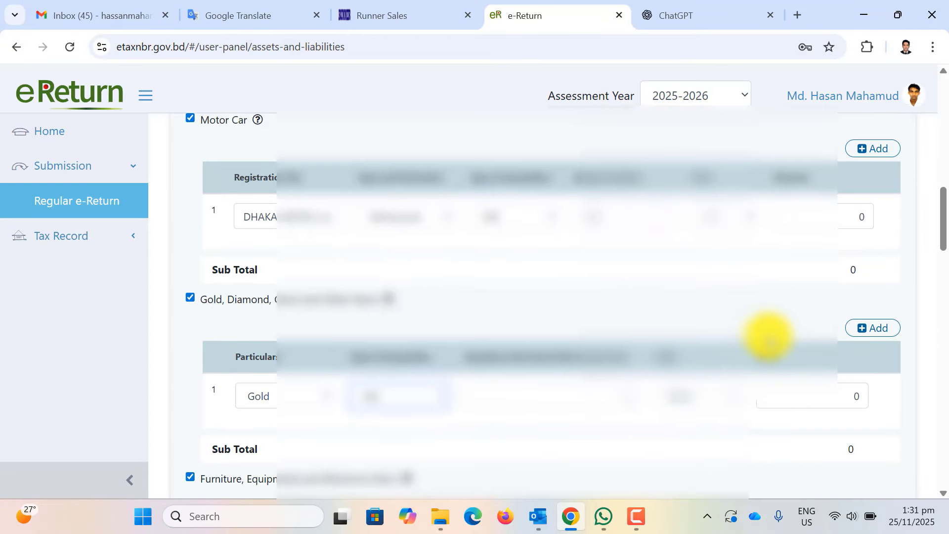
pyautogui.scroll(-15, 768, 336)
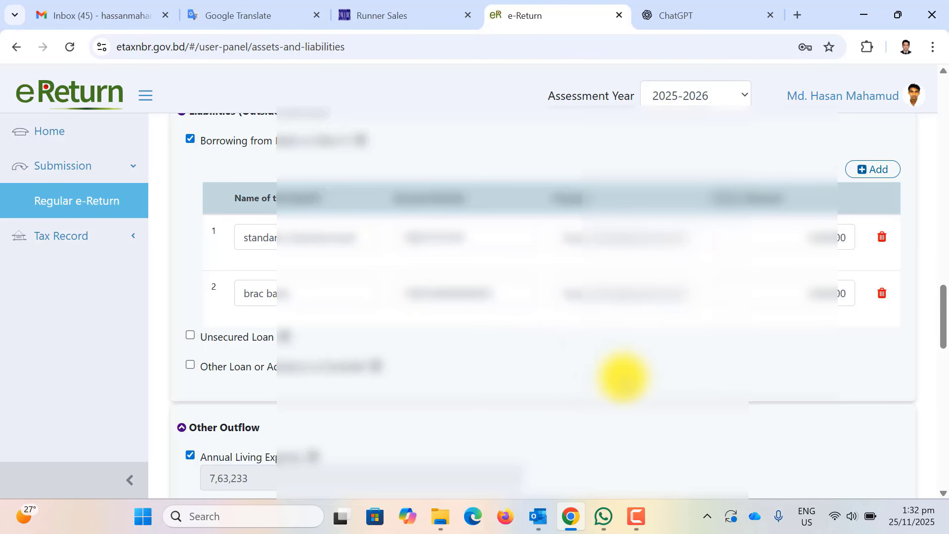
# Step: Check the annual living expense under Other Outflow and the income and tax-exempted income amounts under Sources of Fund
pyautogui.scroll(-1, 623, 378)
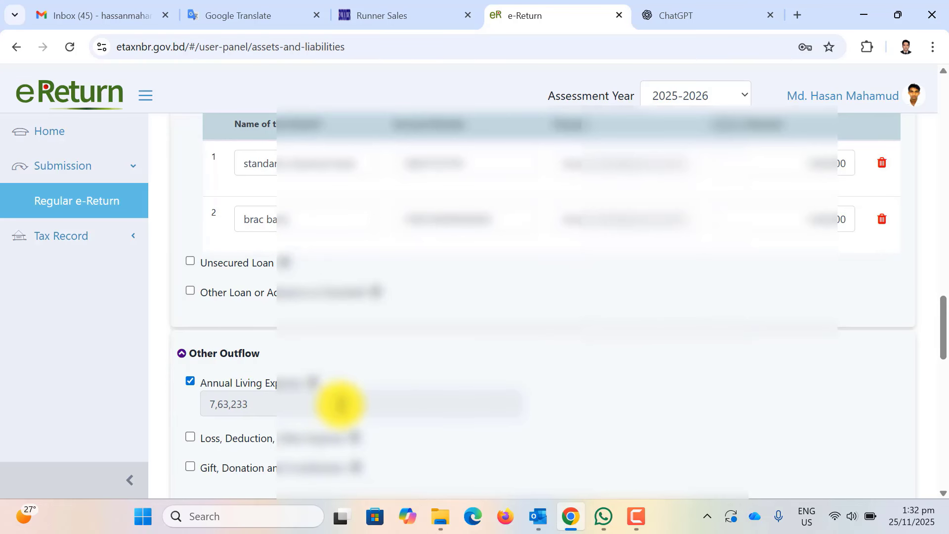
pyautogui.moveTo(262, 405); pyautogui.dragTo(177, 402)
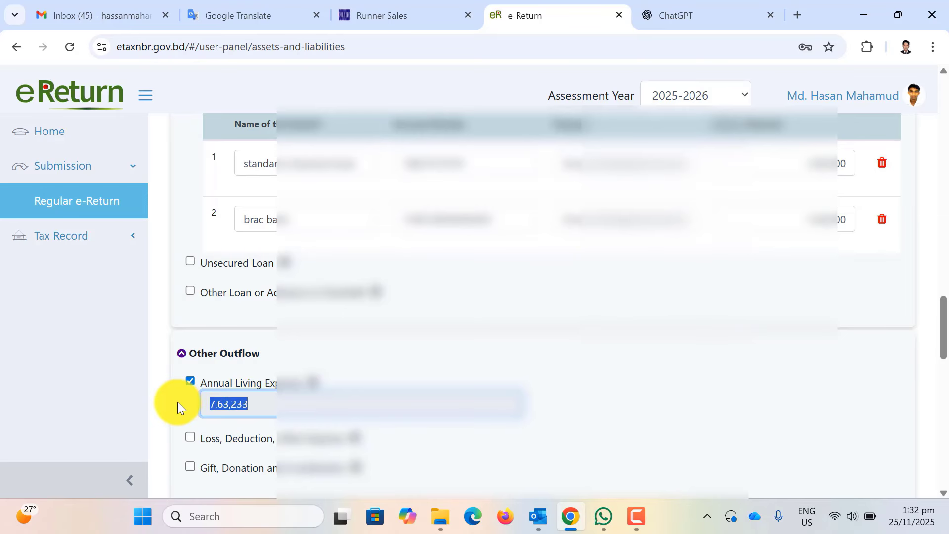
pyautogui.scroll(-3, 631, 398)
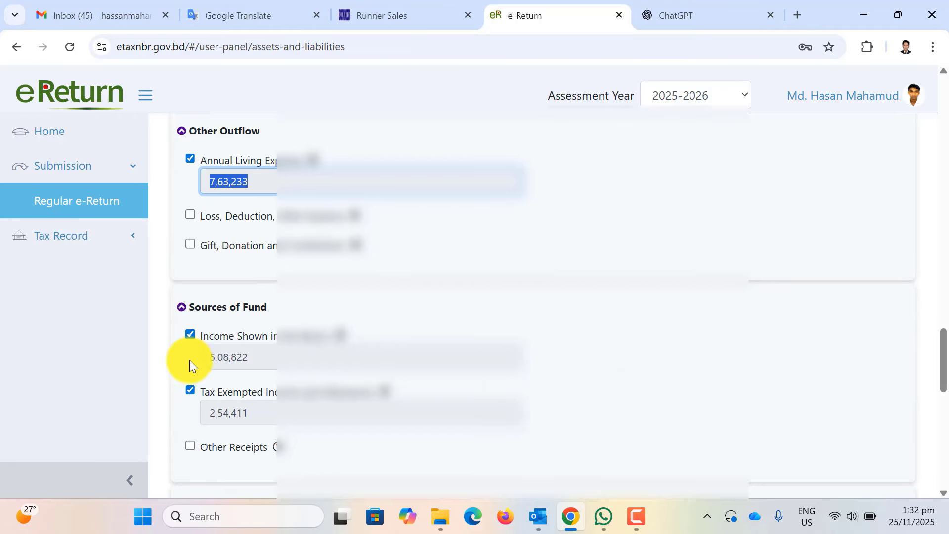
pyautogui.moveTo(275, 360); pyautogui.dragTo(191, 356)
pyautogui.moveTo(263, 413); pyautogui.dragTo(180, 407)
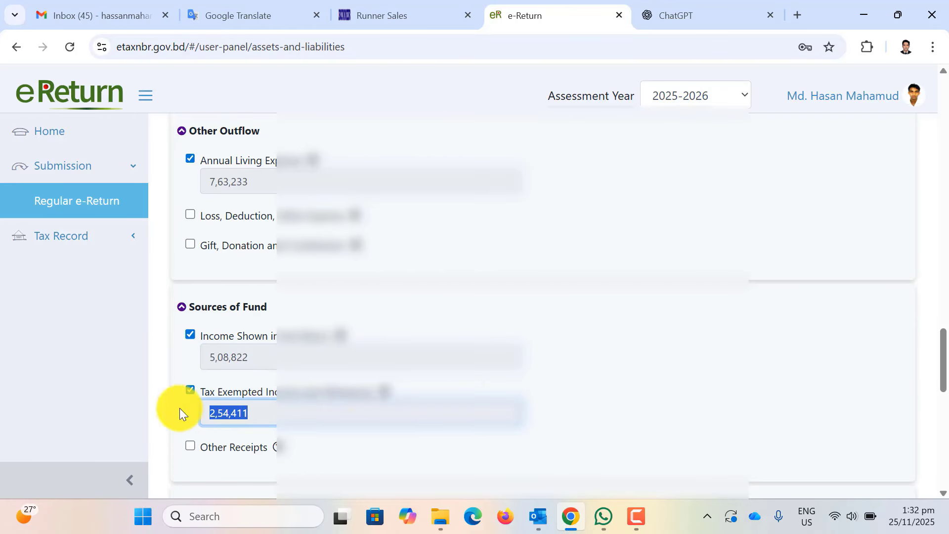
pyautogui.scroll(-3, 349, 435)
pyautogui.scroll(-3, 354, 433)
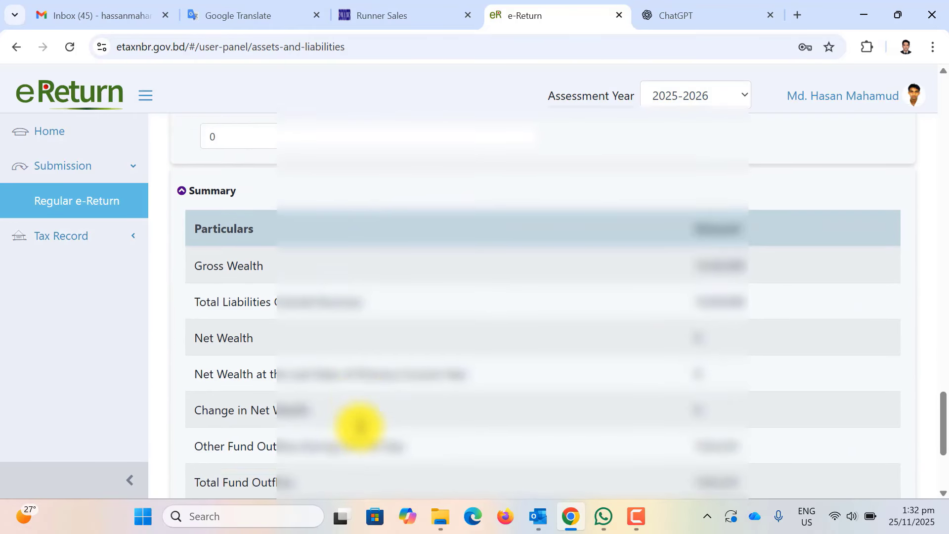
# Step: Collapse and reopen the Summary section, and check its gross wealth and total liabilities rows
pyautogui.scroll(-1, 364, 425)
pyautogui.scroll(1, 293, 254)
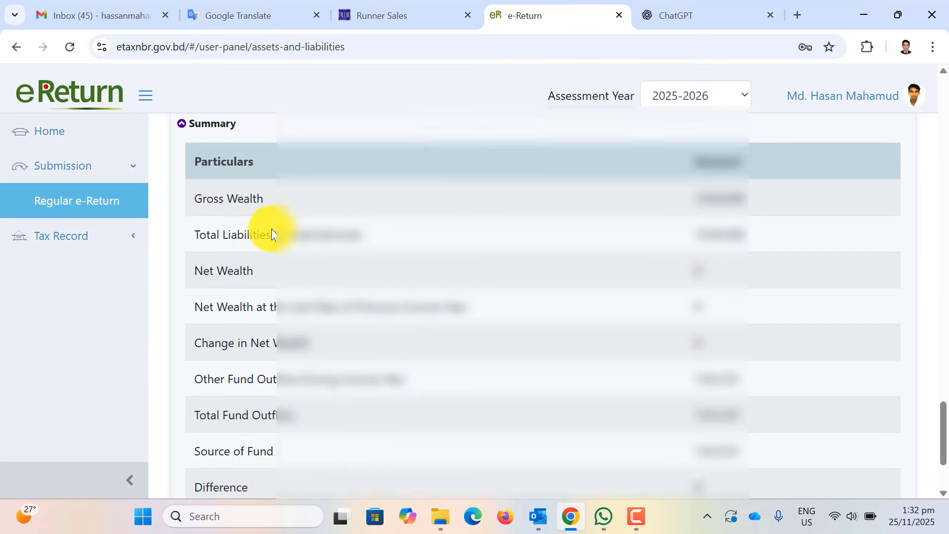
pyautogui.moveTo(253, 175); pyautogui.dragTo(180, 182)
pyautogui.click(180, 179)
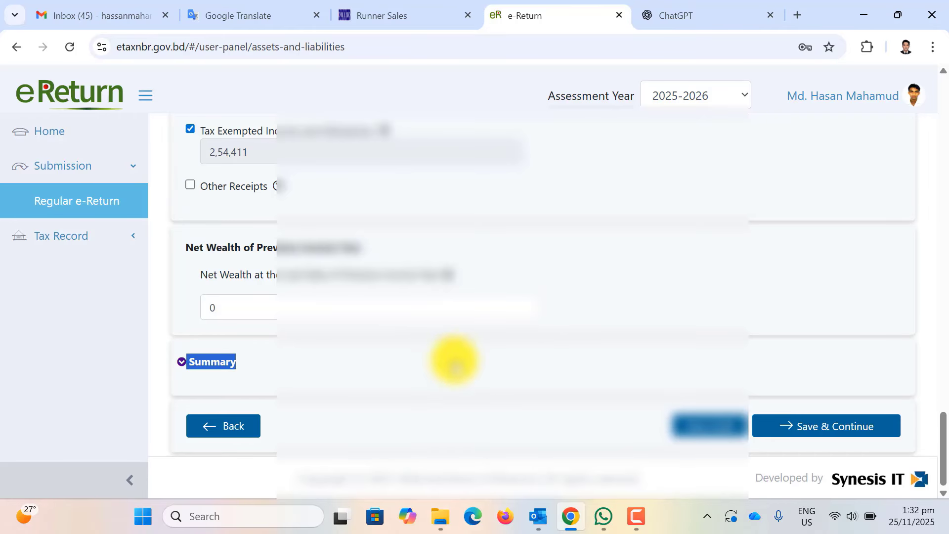
pyautogui.click(212, 362)
pyautogui.scroll(-1, 376, 361)
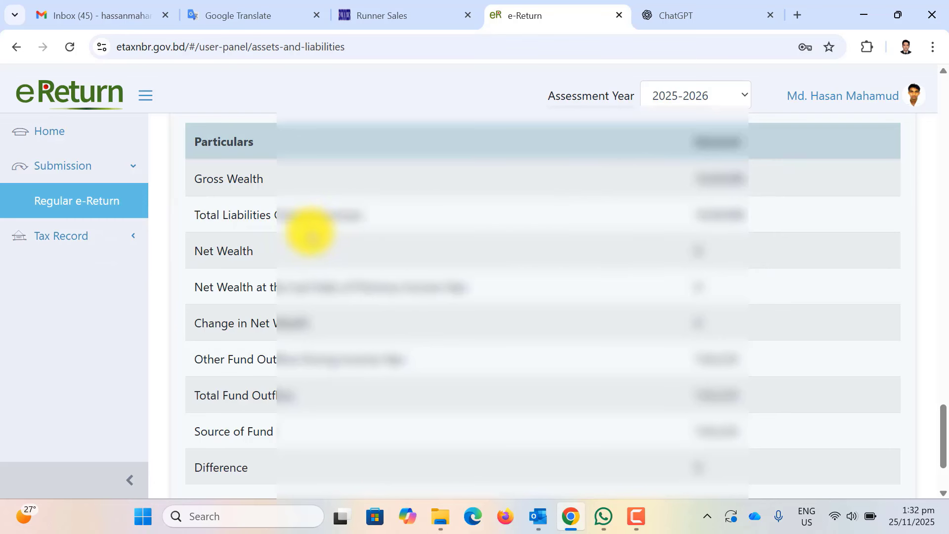
pyautogui.doubleClick(755, 206)
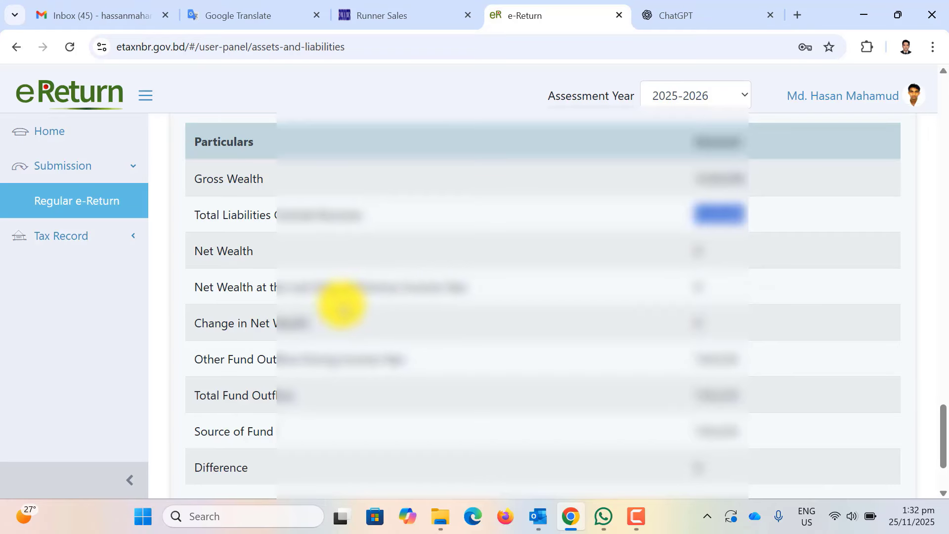
# Step: Check the net wealth entry for the previous income year and the Summary's Other Fund Outflow During Income Year row
pyautogui.scroll(4, 744, 309)
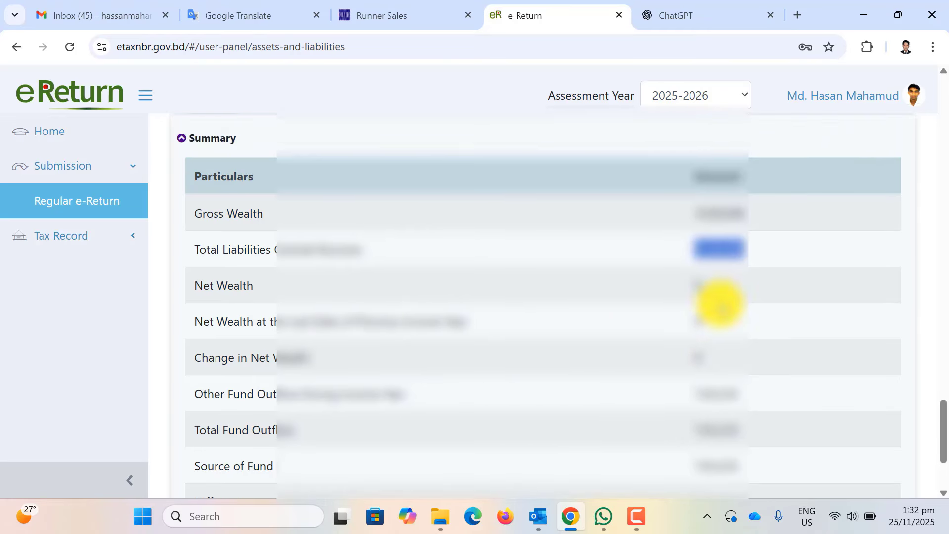
pyautogui.moveTo(237, 271); pyautogui.dragTo(189, 273)
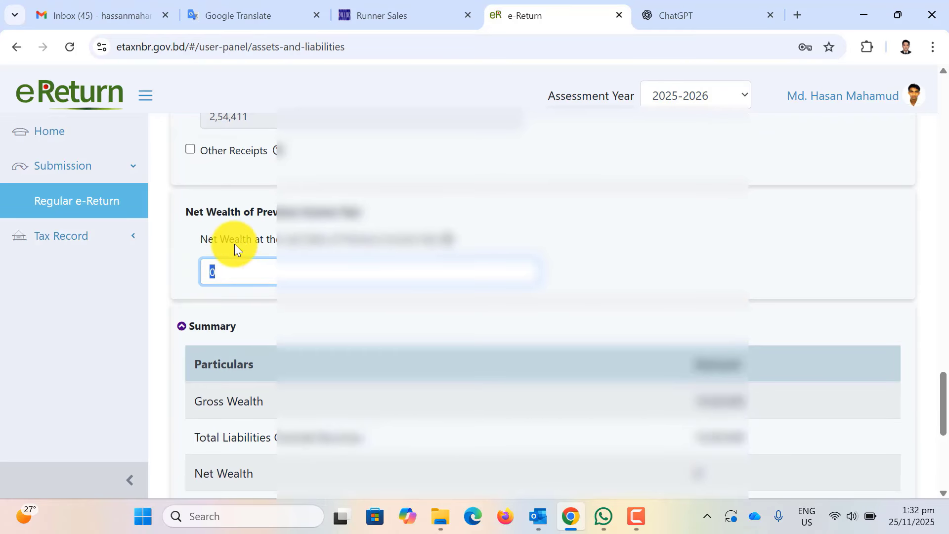
pyautogui.scroll(-4, 207, 216)
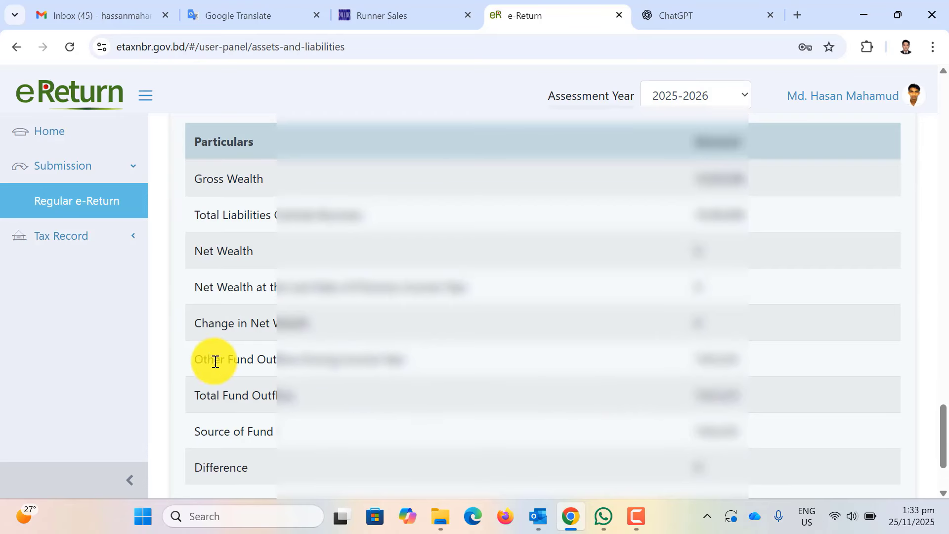
pyautogui.moveTo(188, 361); pyautogui.dragTo(510, 372)
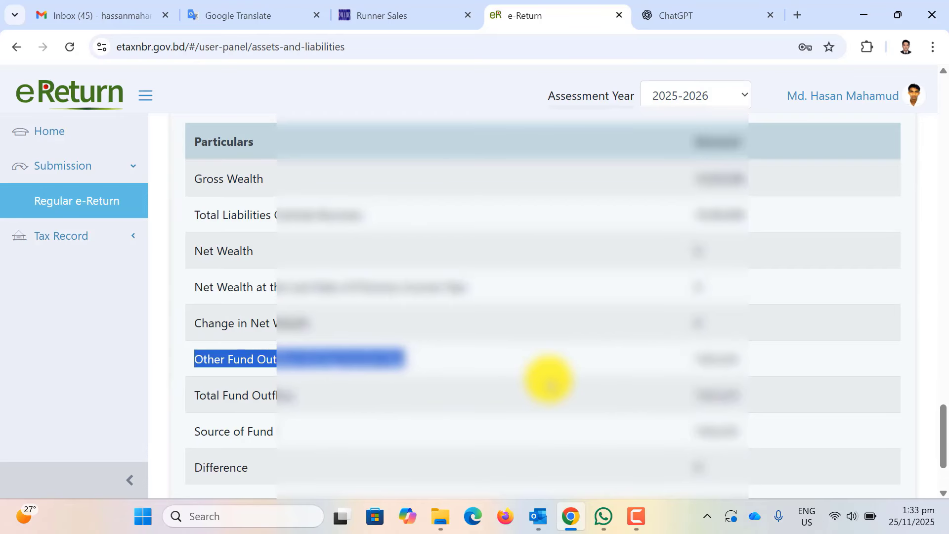
# Step: Examine the remaining Summary rows down to the Difference amount
pyautogui.scroll(-2, 547, 379)
pyautogui.scroll(1, 385, 384)
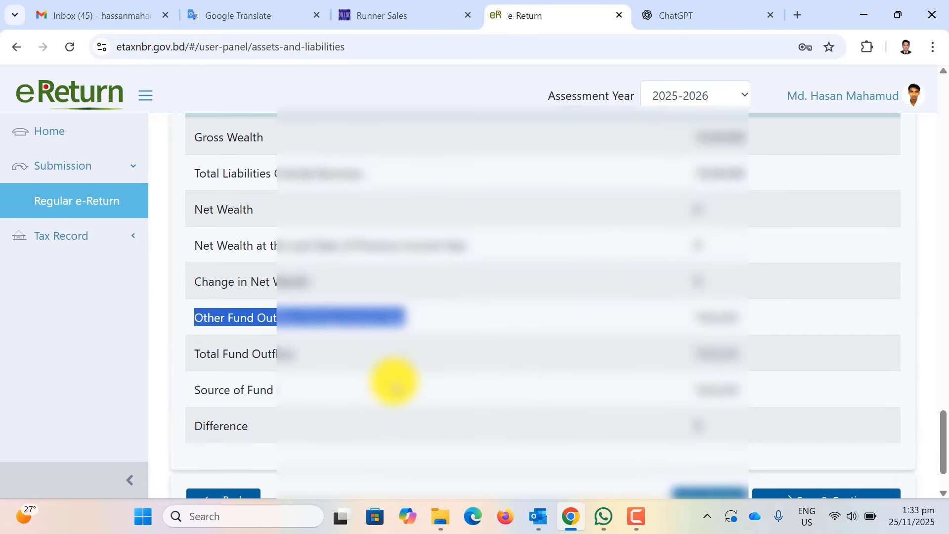
pyautogui.scroll(1, 408, 386)
pyautogui.scroll(-2, 272, 417)
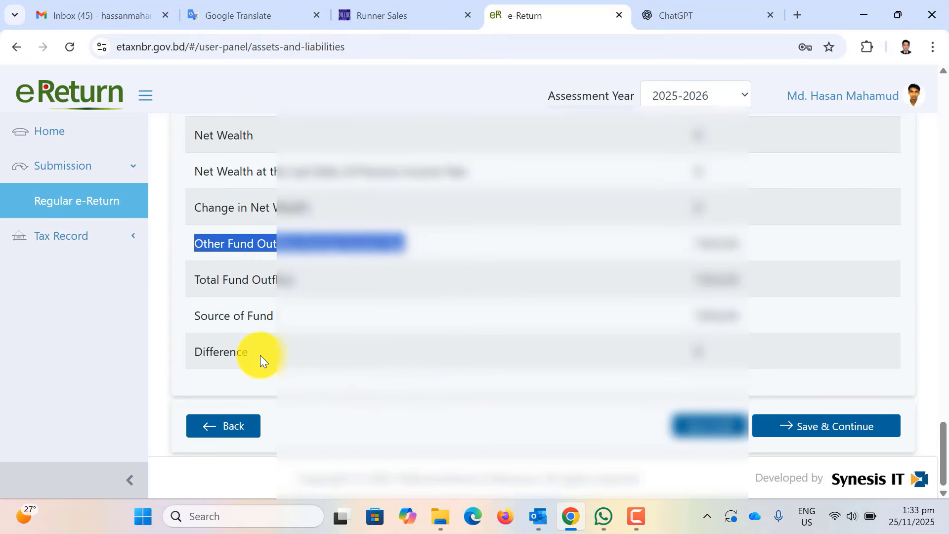
pyautogui.moveTo(260, 355); pyautogui.dragTo(193, 352)
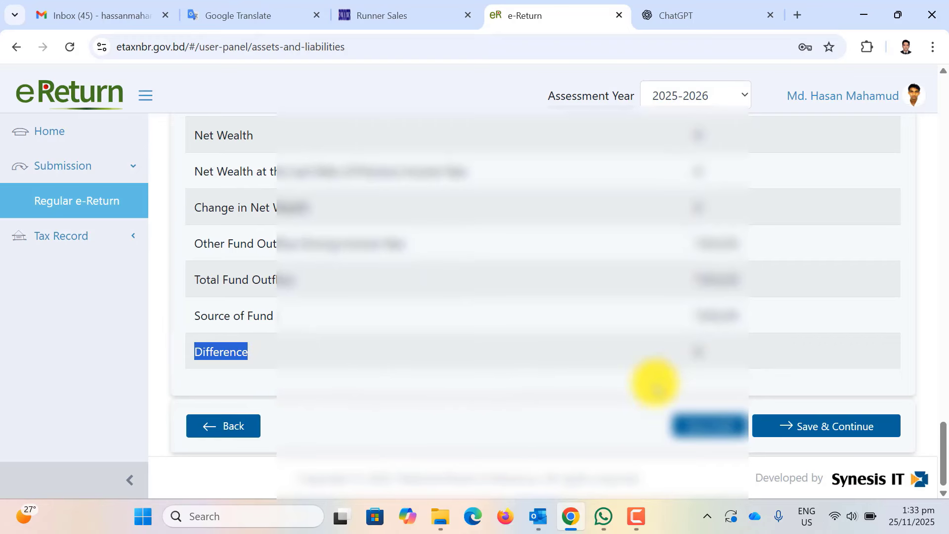
pyautogui.moveTo(710, 350); pyautogui.dragTo(661, 365)
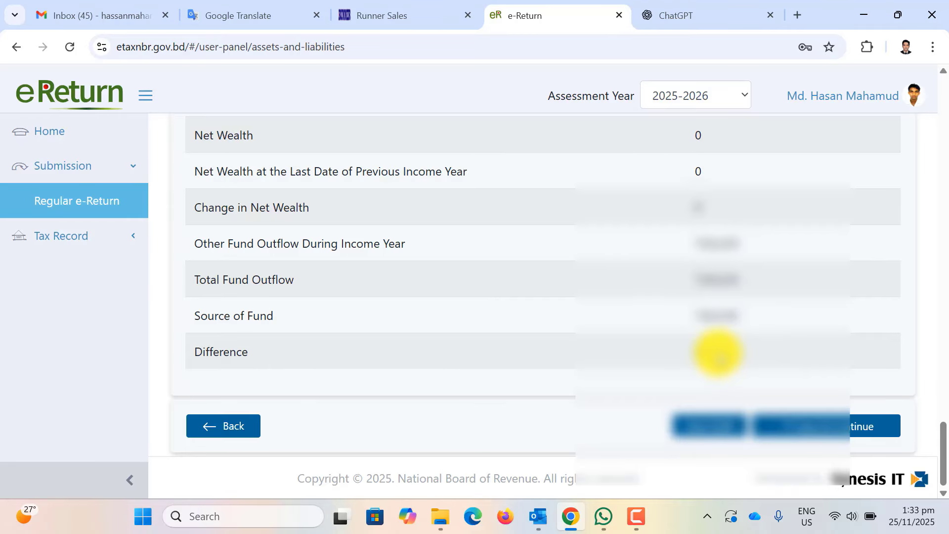
# Step: Compare the Source of Fund, Total Fund Outflow and Difference amounts in the Summary
pyautogui.scroll(3, 720, 355)
pyautogui.scroll(-3, 729, 356)
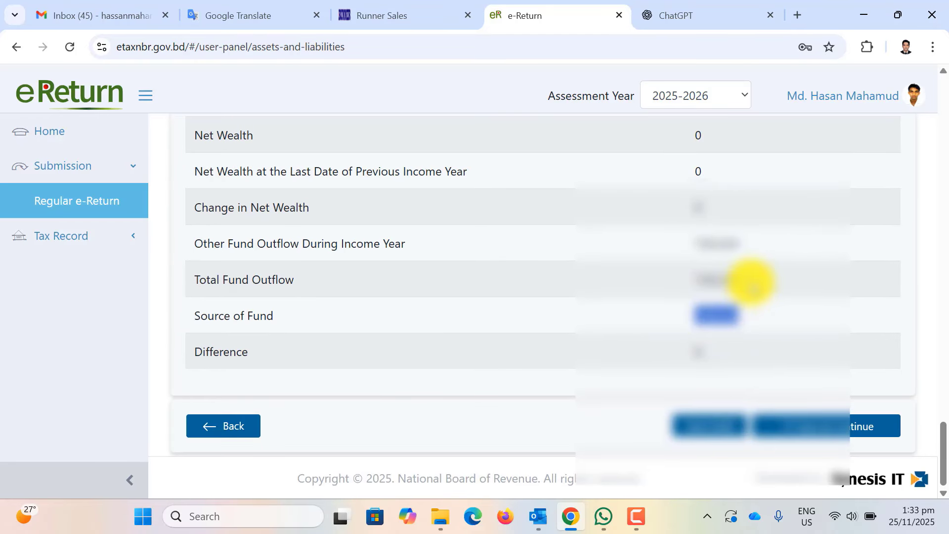
pyautogui.doubleClick(675, 295)
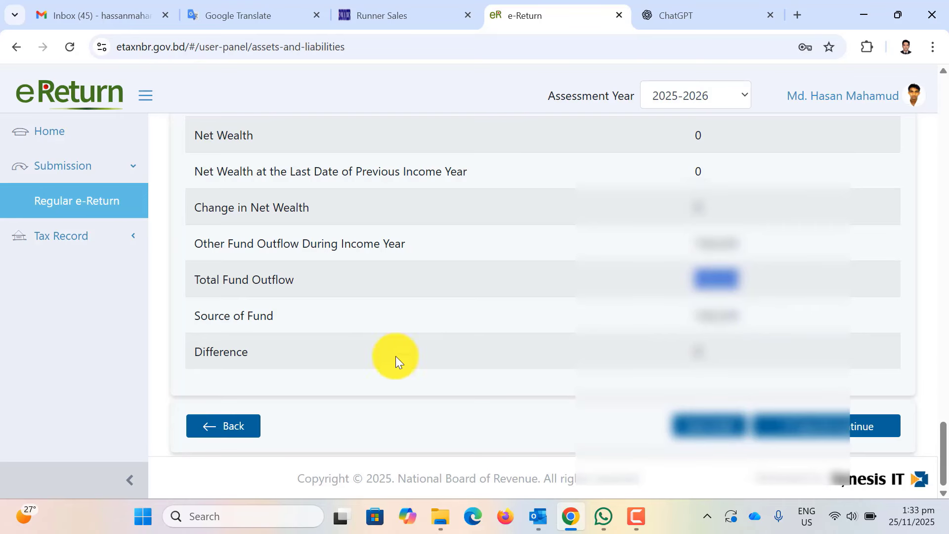
pyautogui.doubleClick(719, 355)
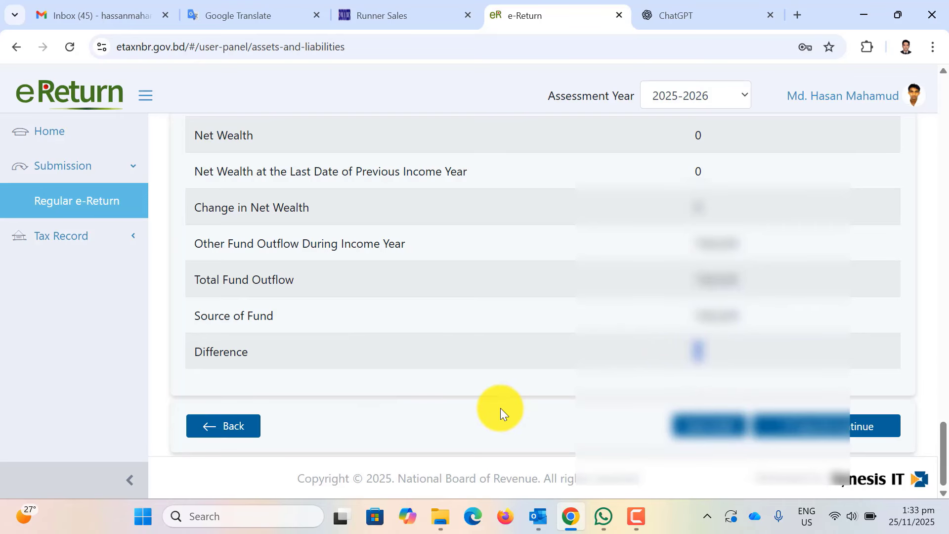
# Step: Save the assets and liabilities data and continue to the Tax & Payment section
pyautogui.scroll(4, 500, 407)
pyautogui.scroll(-4, 502, 414)
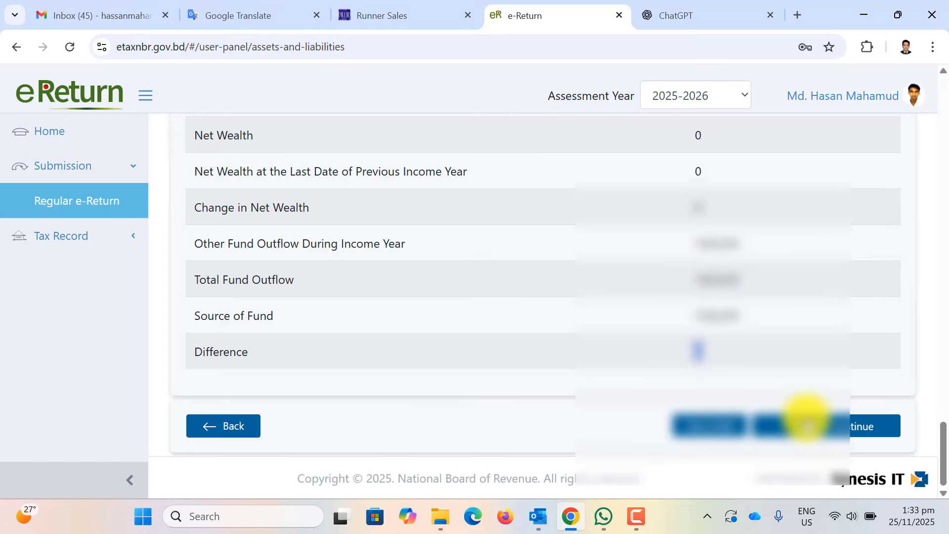
pyautogui.click(809, 424)
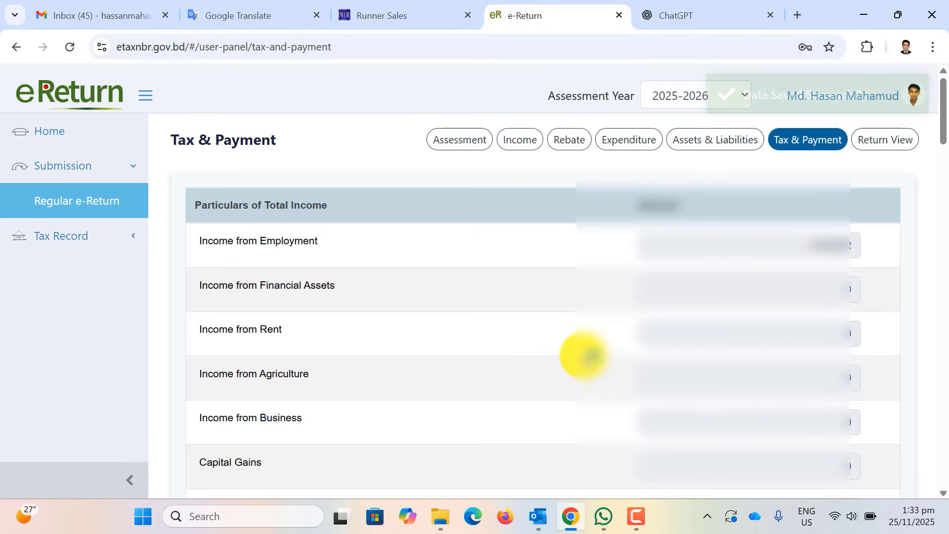
# Step: Review the total income particulars, the tax computation with rebate and minimum tax, and the payment rows
pyautogui.scroll(-9, 513, 351)
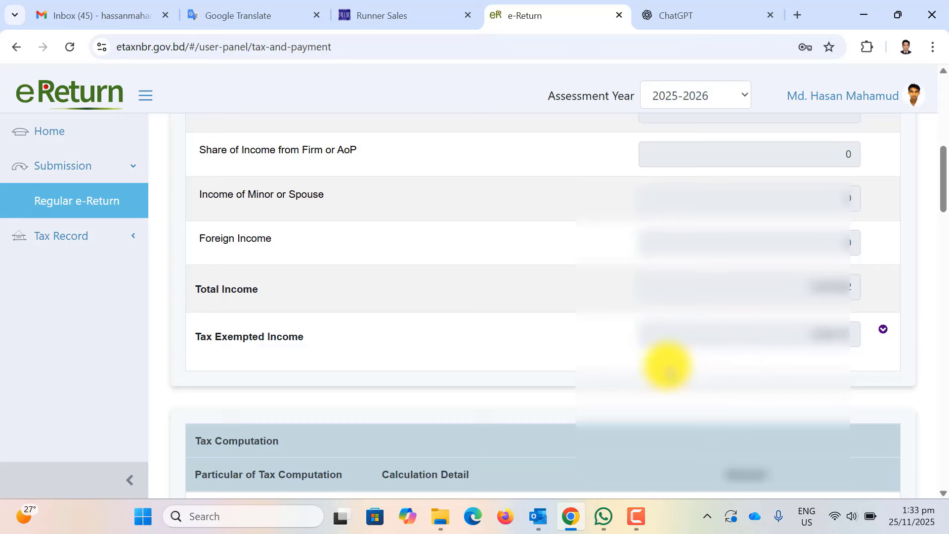
pyautogui.scroll(-5, 668, 366)
pyautogui.scroll(-5, 642, 346)
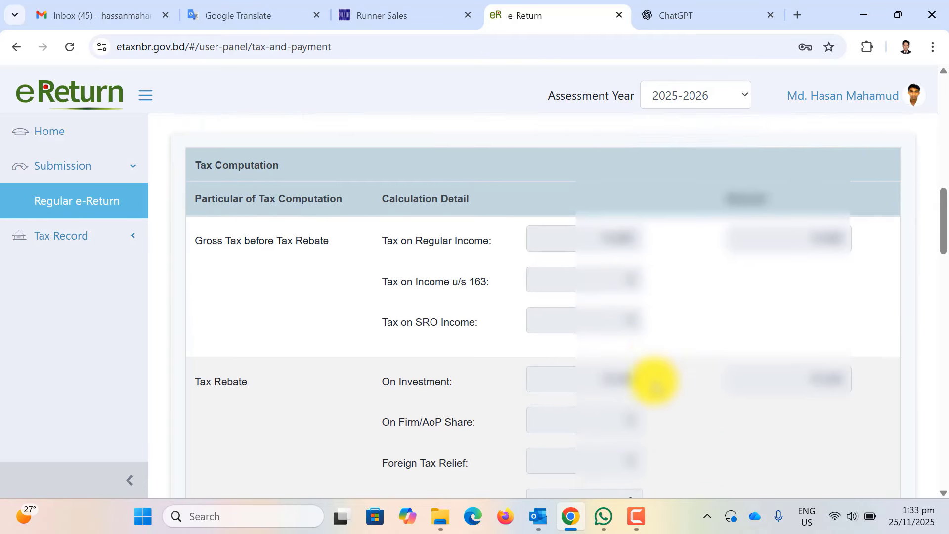
pyautogui.scroll(-3, 653, 381)
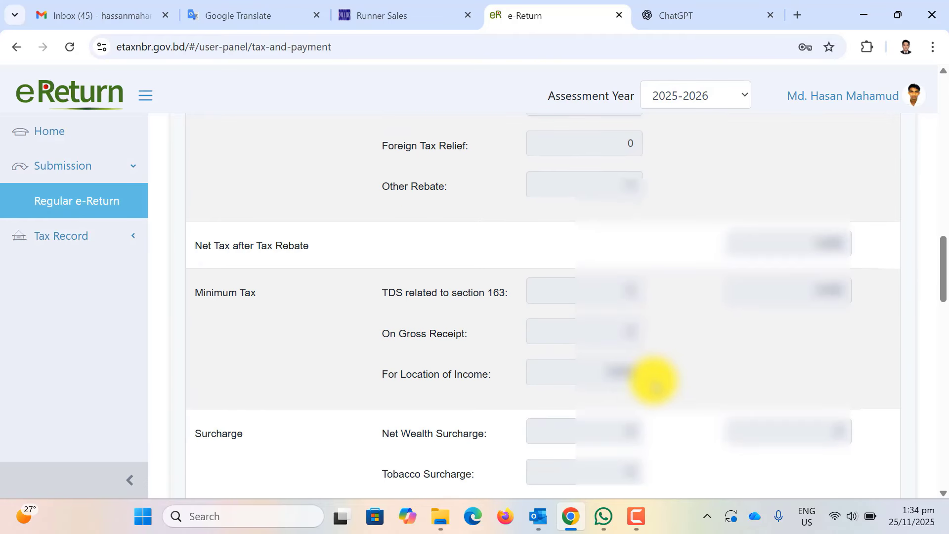
pyautogui.scroll(-7, 654, 382)
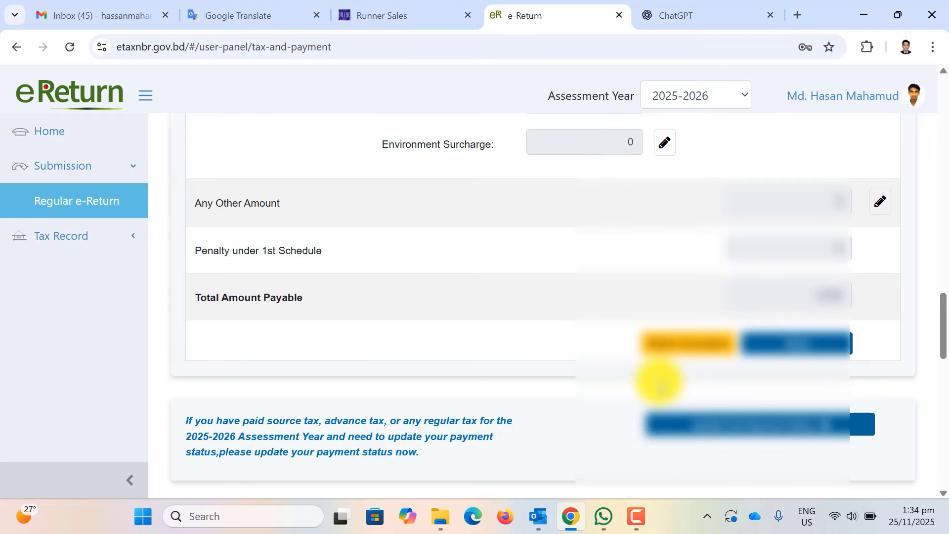
pyautogui.scroll(-5, 661, 378)
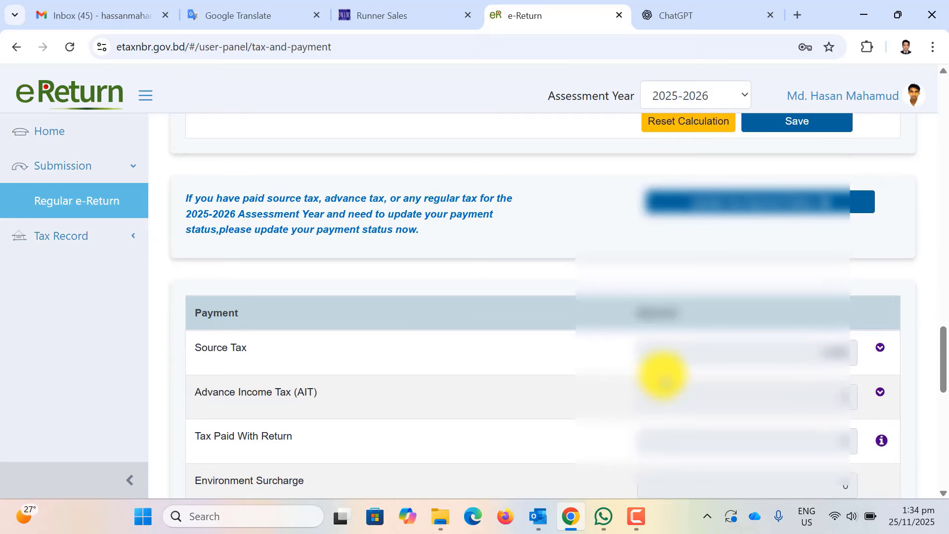
# Step: Examine the Final Payable table, checking the Total Amount Payable value
pyautogui.scroll(-12, 663, 376)
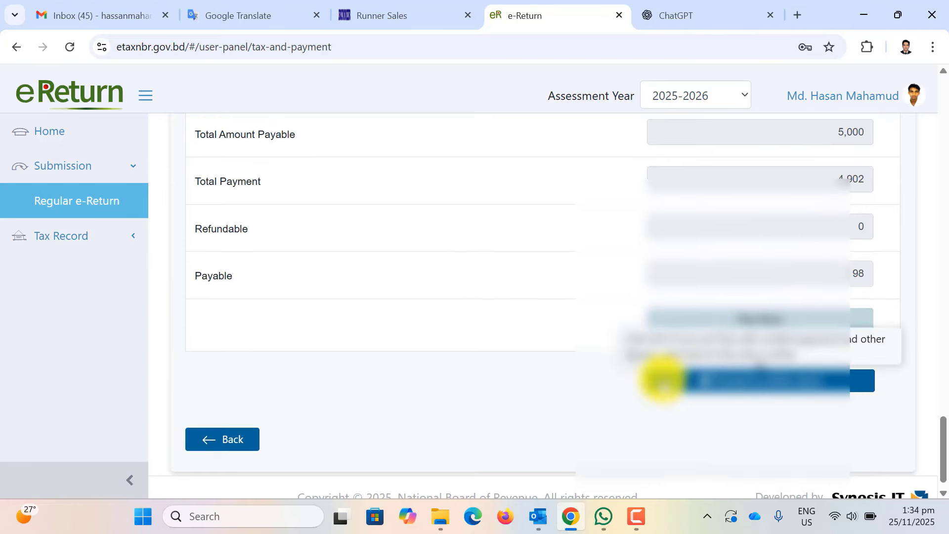
pyautogui.scroll(3, 662, 378)
pyautogui.scroll(-1, 324, 166)
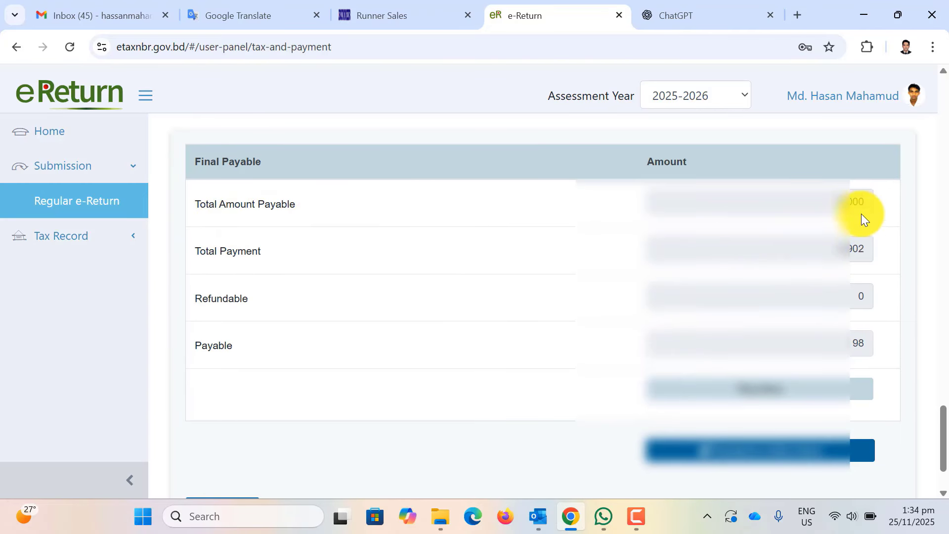
pyautogui.moveTo(835, 201); pyautogui.dragTo(870, 195)
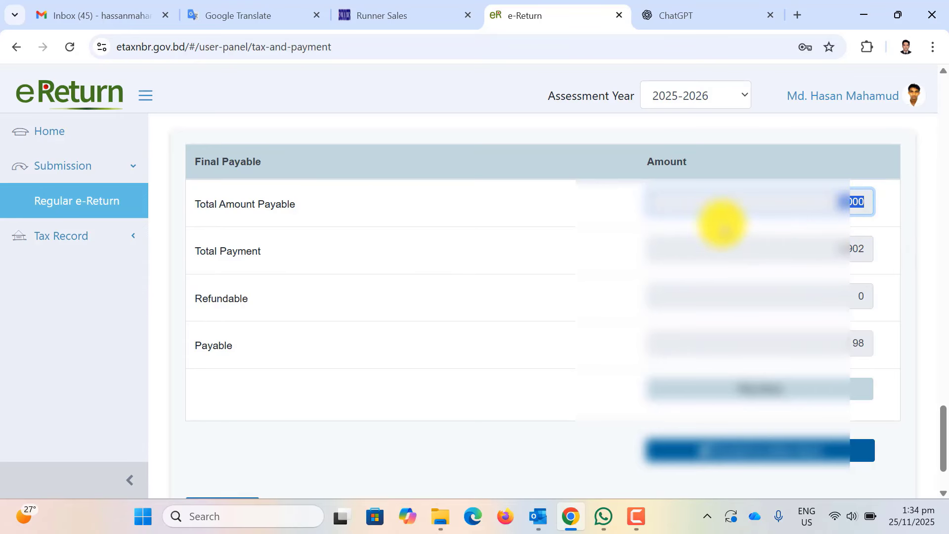
# Step: Examine the Total Amount Payable, Total Payment and Payable values in the Final Payable table
pyautogui.click(504, 220)
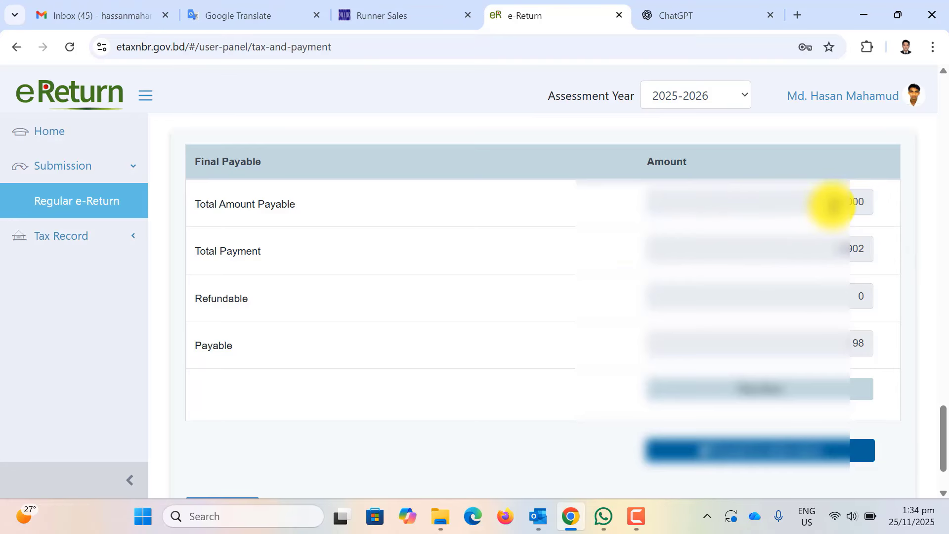
pyautogui.moveTo(833, 203); pyautogui.dragTo(882, 201)
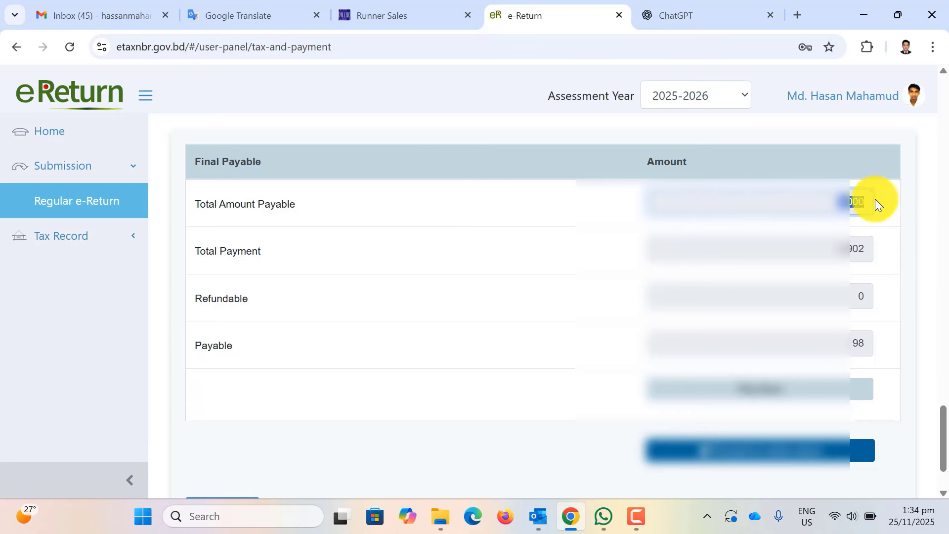
pyautogui.click(894, 191)
pyautogui.moveTo(826, 202); pyautogui.dragTo(909, 210)
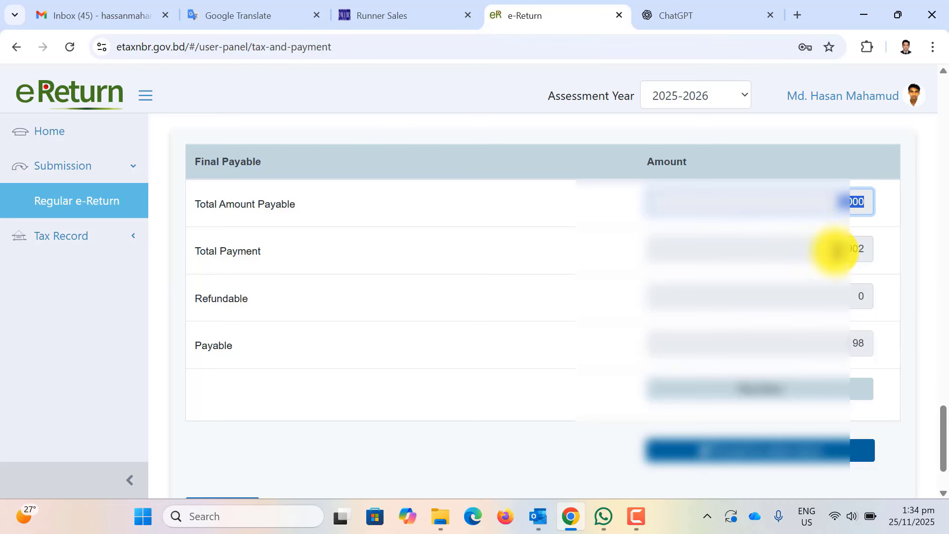
pyautogui.moveTo(837, 248); pyautogui.dragTo(886, 250)
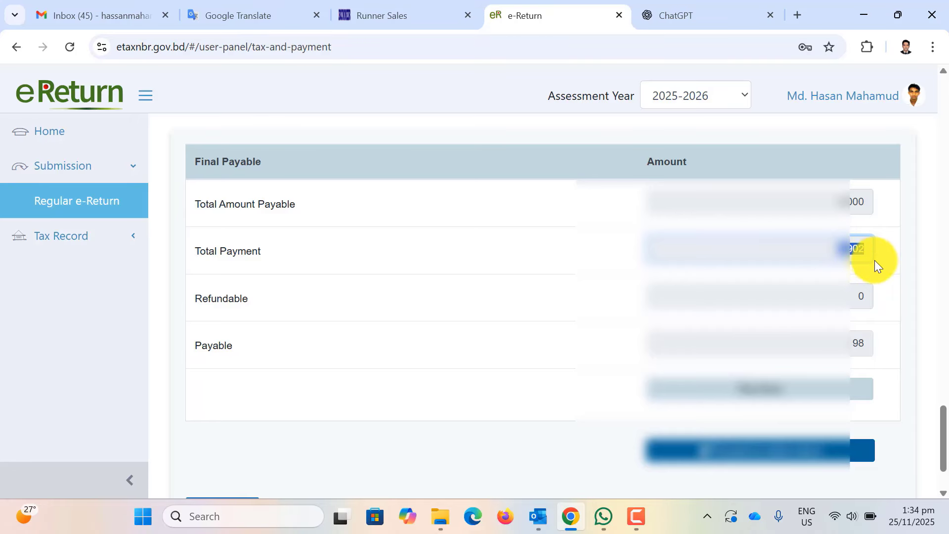
pyautogui.click(861, 247)
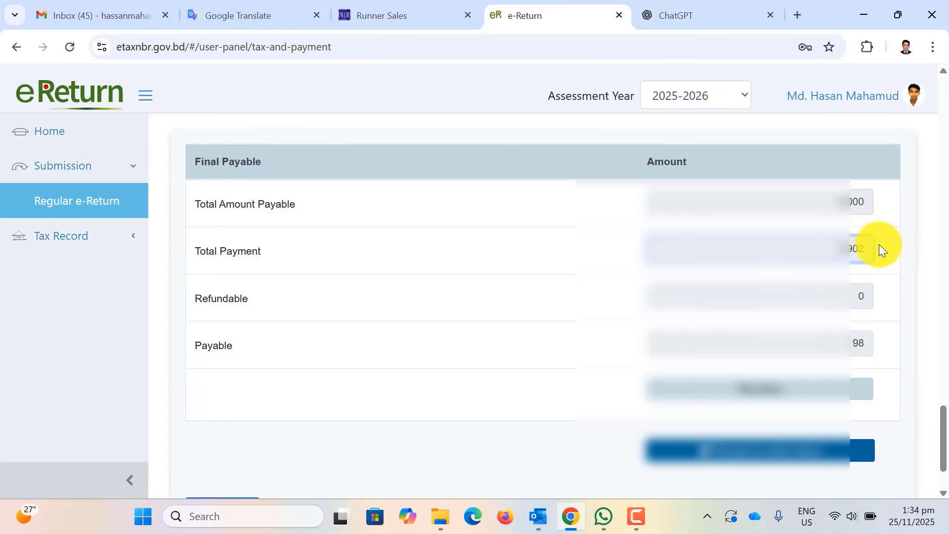
pyautogui.moveTo(822, 247); pyautogui.dragTo(869, 246)
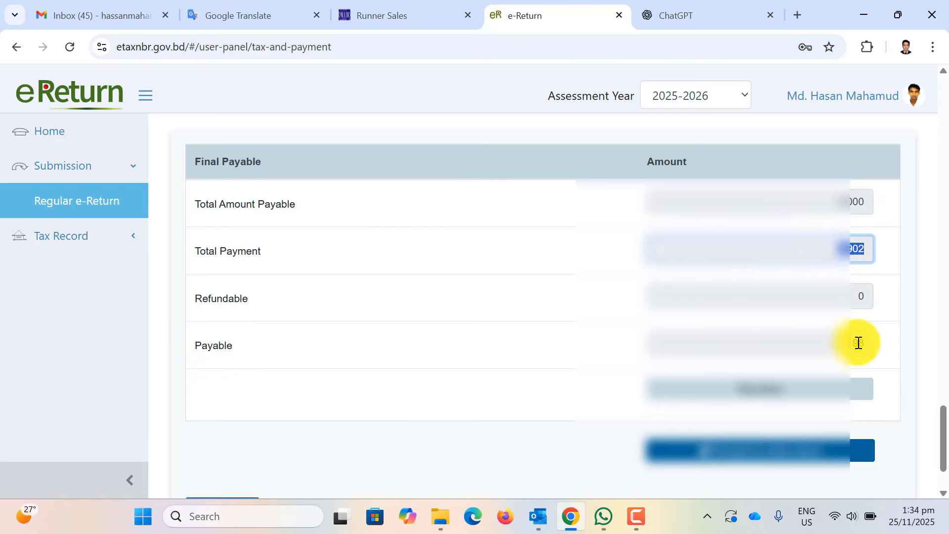
pyautogui.moveTo(852, 343); pyautogui.dragTo(886, 338)
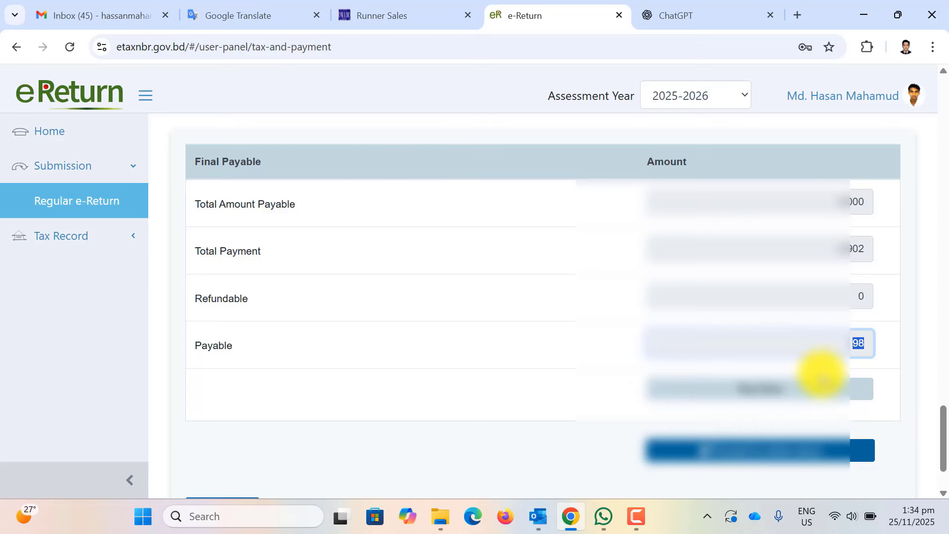
# Step: Check the Total Amount Payable against the Payment table and open the page for updating the tax payment status
pyautogui.scroll(10, 822, 375)
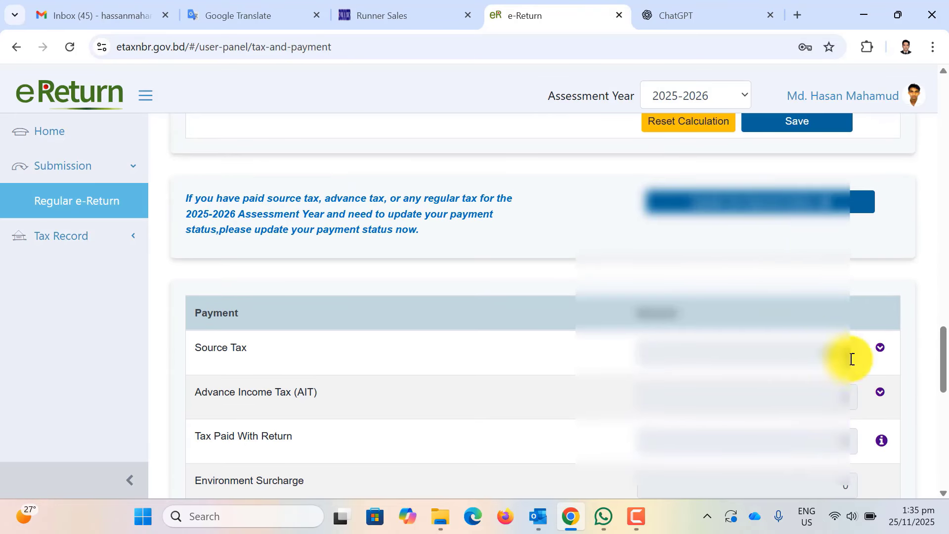
pyautogui.scroll(-7, 849, 359)
pyautogui.scroll(-4, 851, 365)
pyautogui.scroll(2, 849, 362)
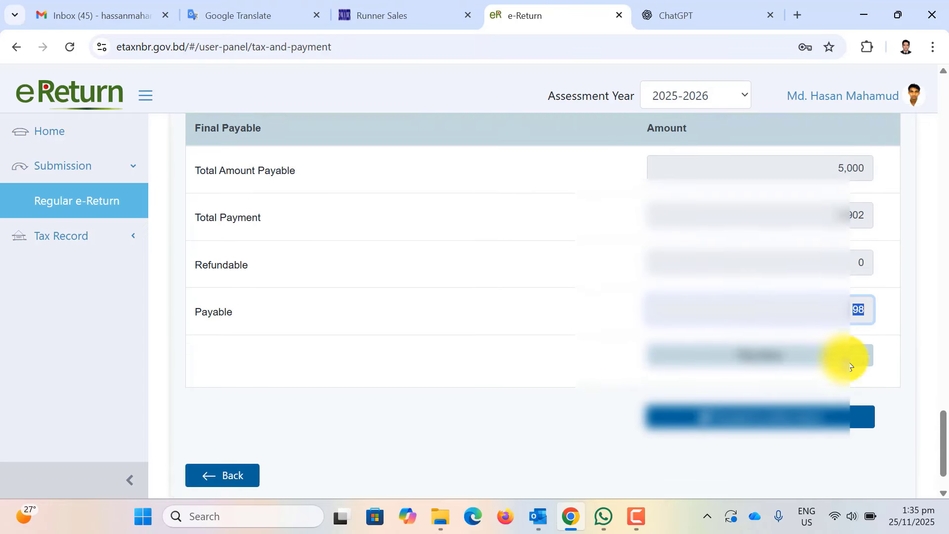
pyautogui.moveTo(829, 196); pyautogui.dragTo(872, 195)
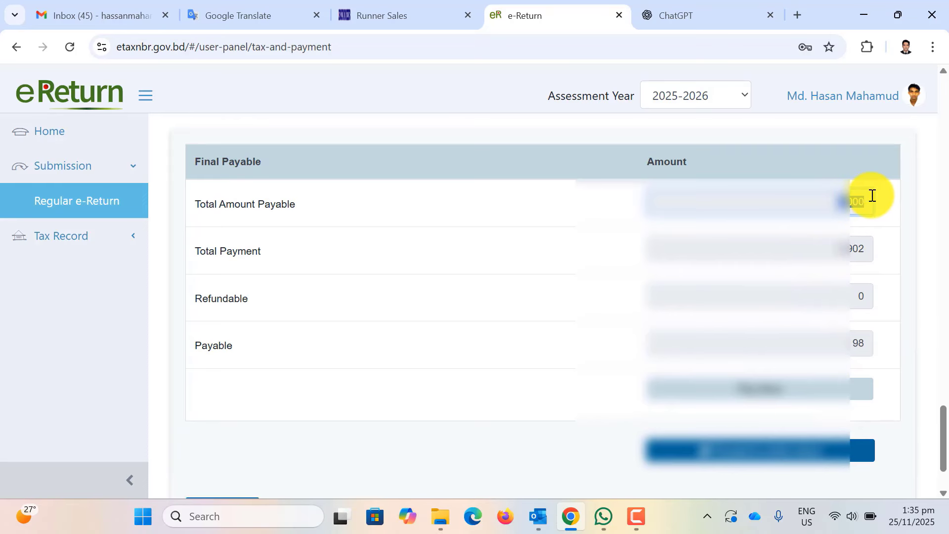
pyautogui.scroll(10, 848, 262)
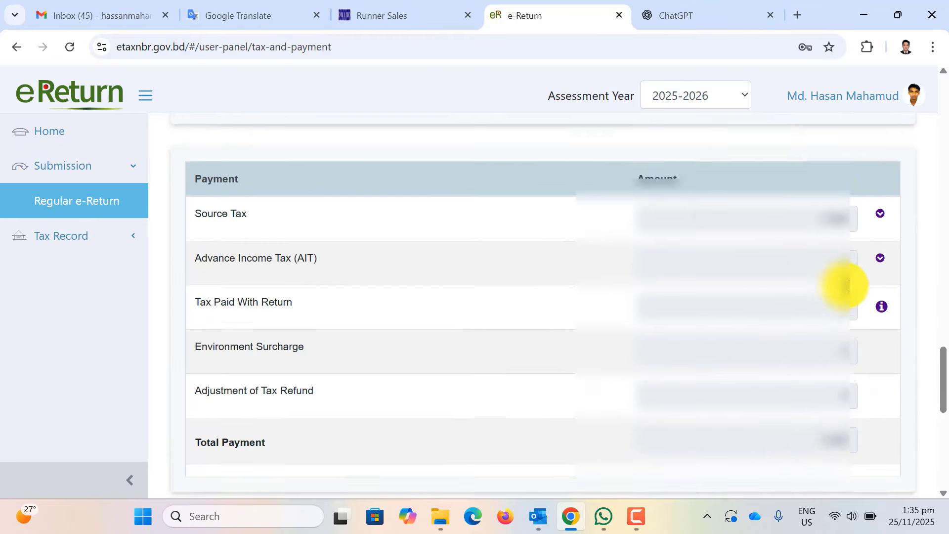
pyautogui.scroll(2, 850, 291)
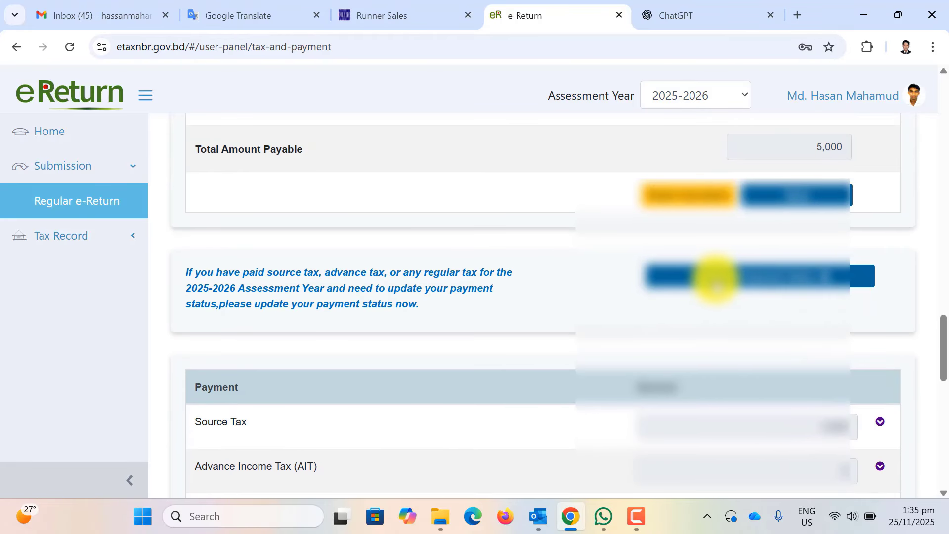
pyautogui.click(725, 282)
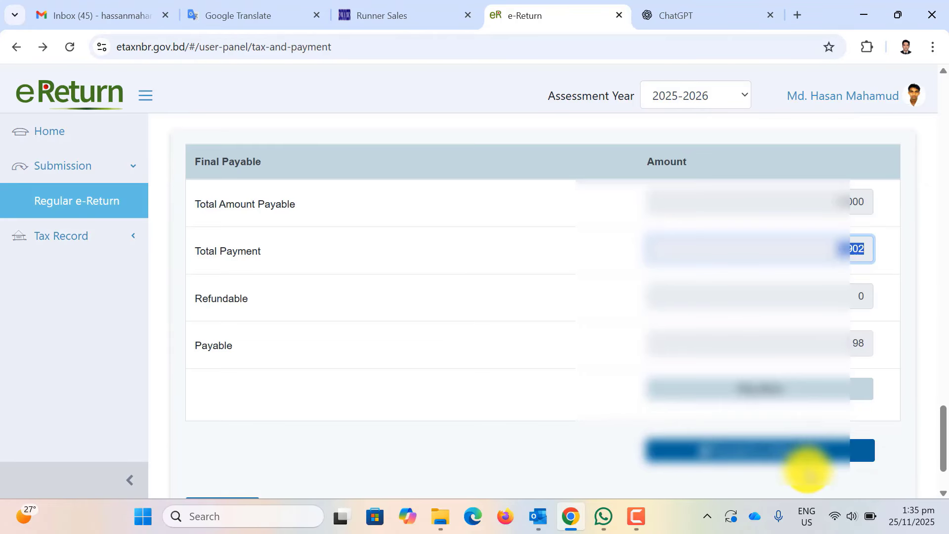
# Step: Recheck the Payable value in the Final Payable table alongside the notice about updating the payment status
pyautogui.click(852, 343)
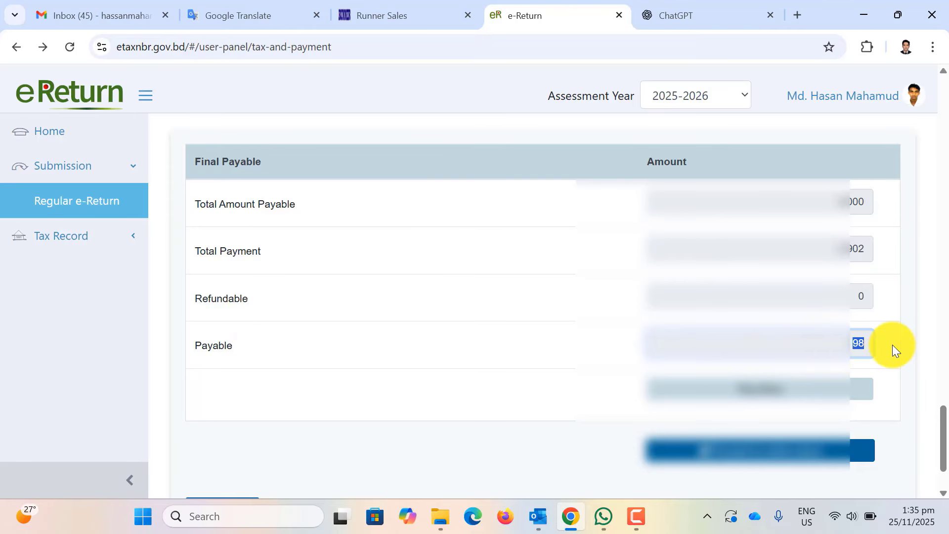
pyautogui.scroll(10, 895, 342)
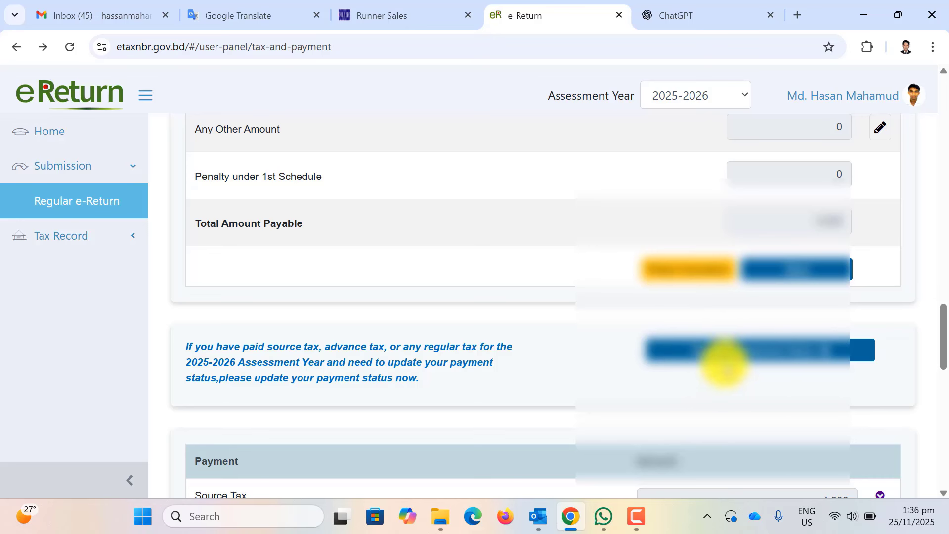
pyautogui.scroll(-13, 755, 361)
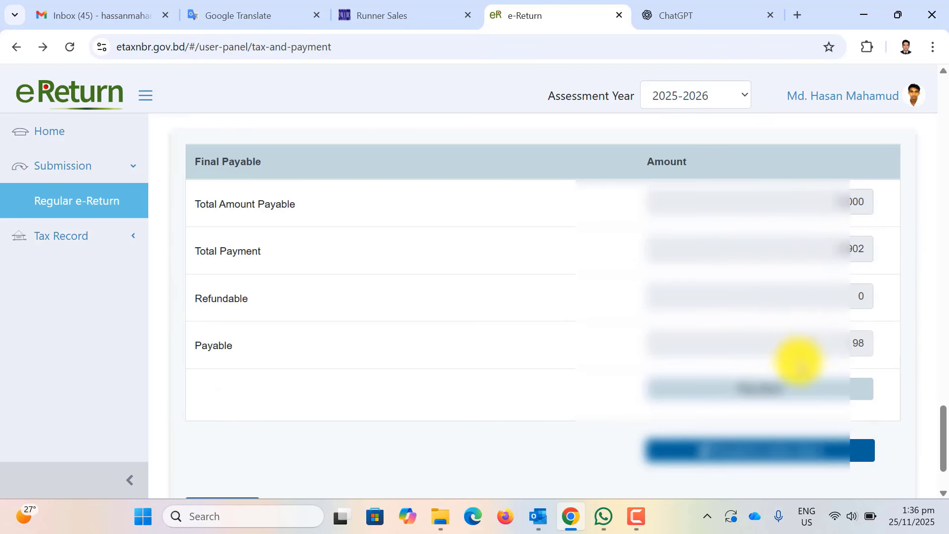
pyautogui.moveTo(852, 343); pyautogui.dragTo(900, 344)
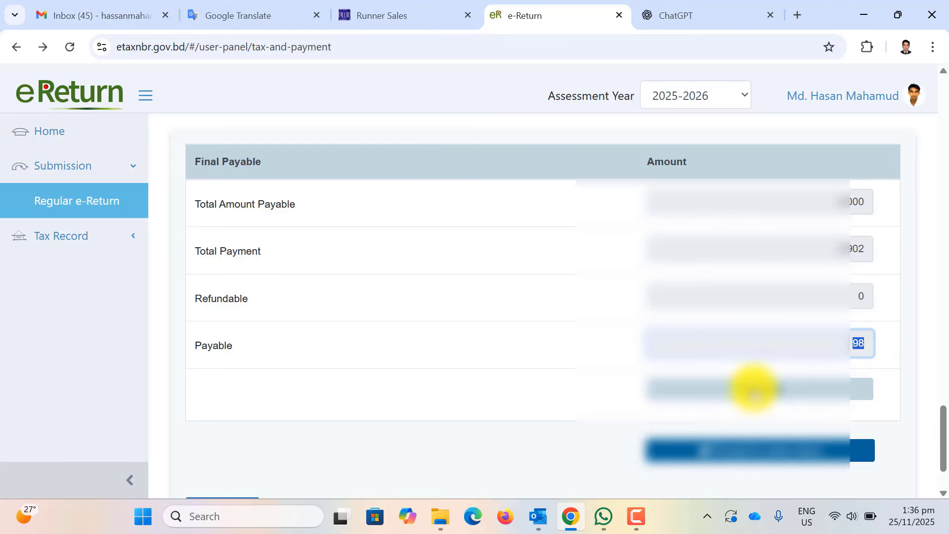
# Step: Start the payment with return, choose Sonali Bank PLC as the payment gateway and proceed to payment
pyautogui.click(752, 390)
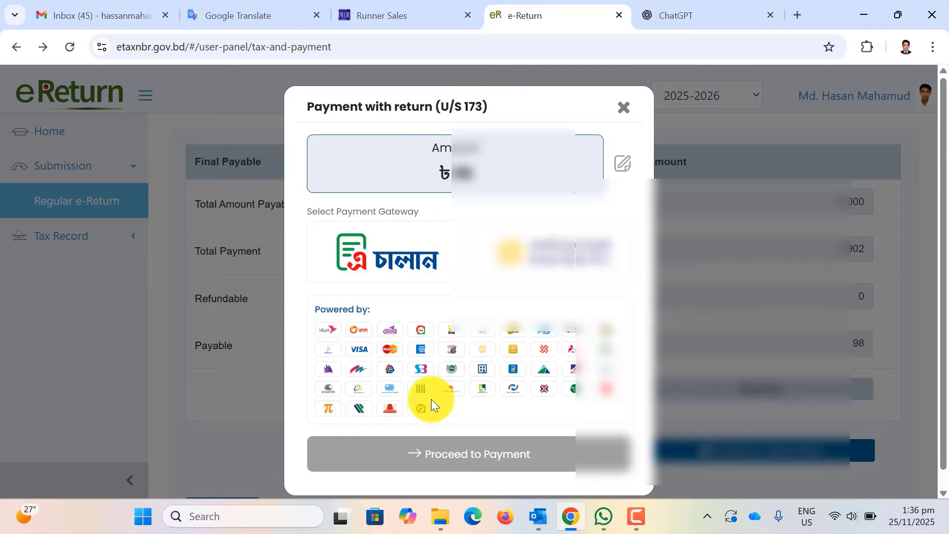
pyautogui.click(573, 271)
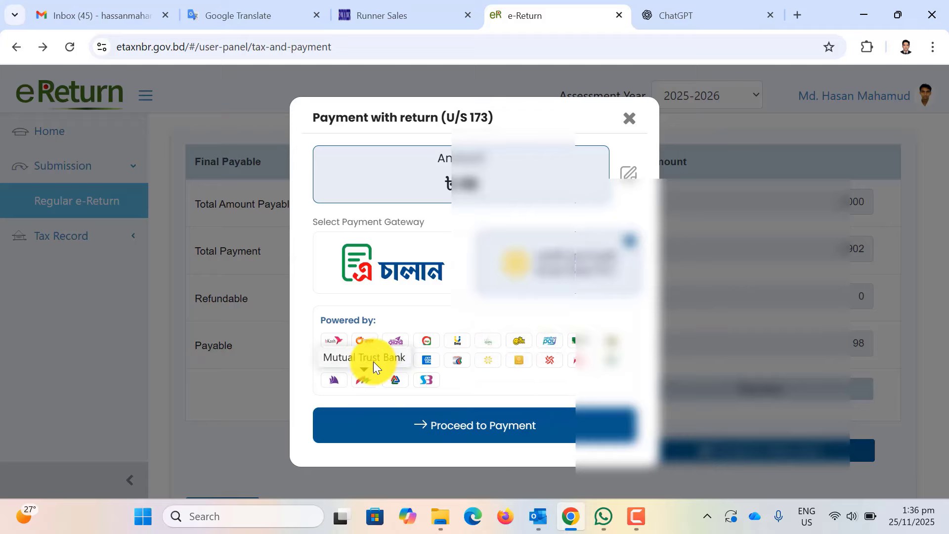
pyautogui.click(509, 420)
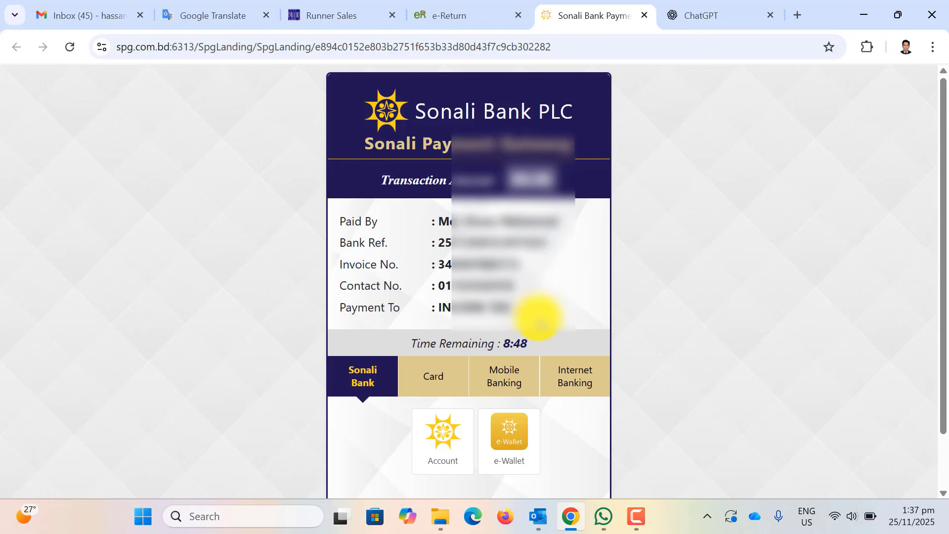
# Step: Compare the processing fees and total amounts of the e-Wallet and Account options for Sonali Bank
pyautogui.scroll(-1, 539, 317)
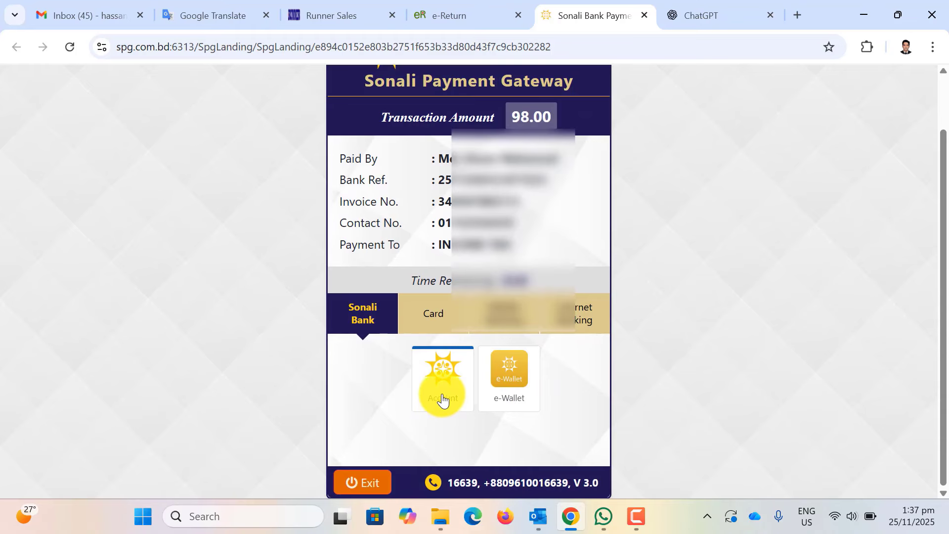
pyautogui.click(524, 380)
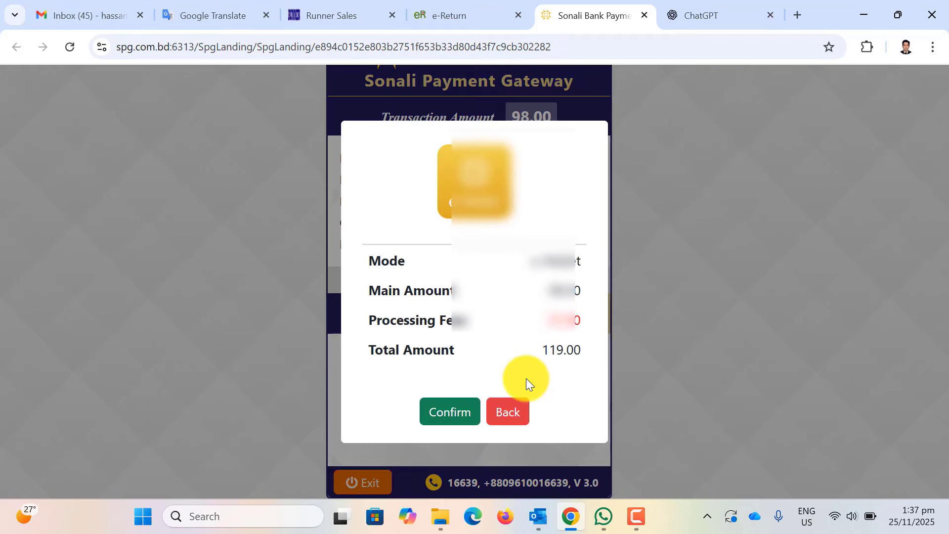
pyautogui.click(518, 413)
pyautogui.click(437, 376)
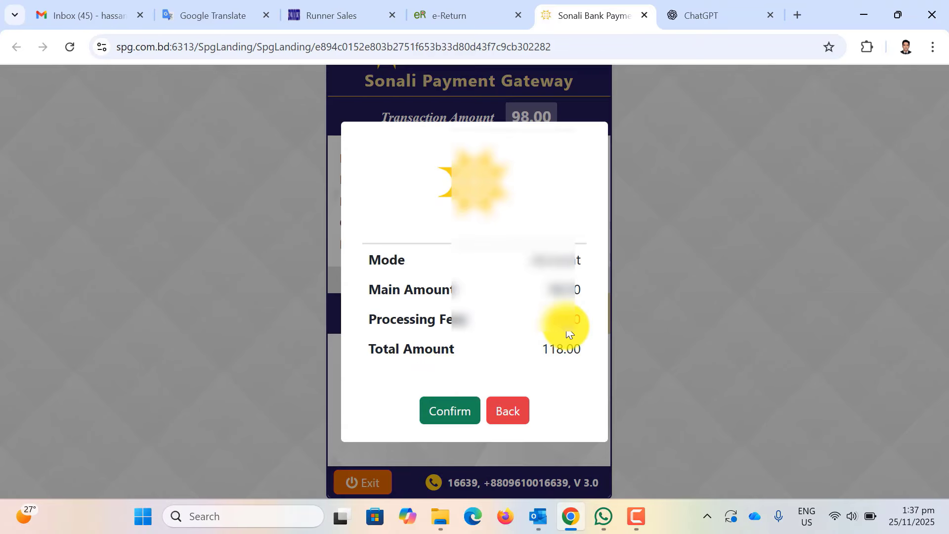
pyautogui.click(516, 413)
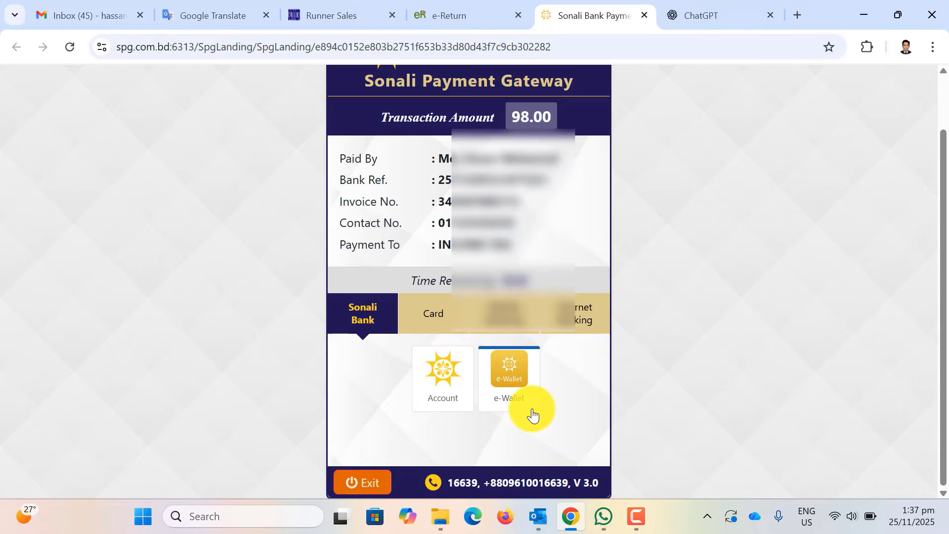
# Step: Confirm the Sonali Bank Account option to open its account information form
pyautogui.click(448, 383)
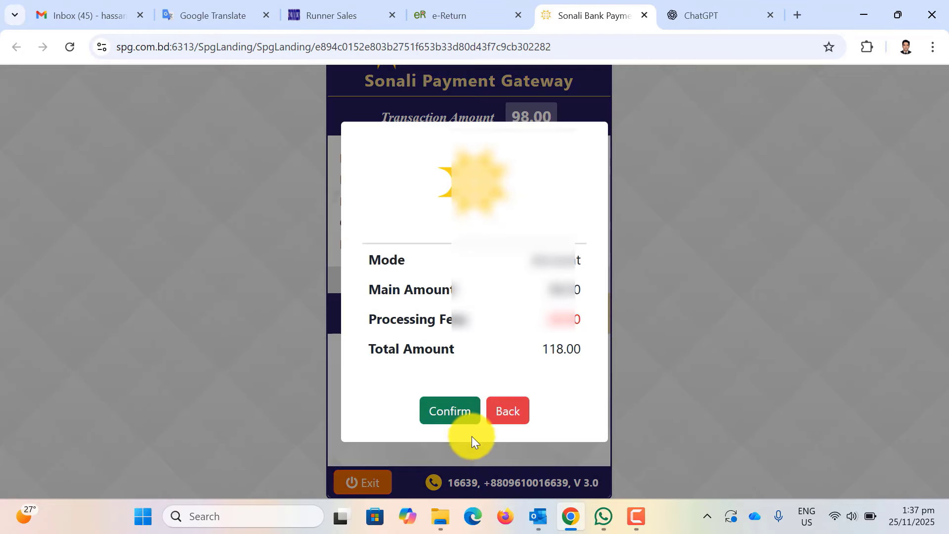
pyautogui.click(456, 422)
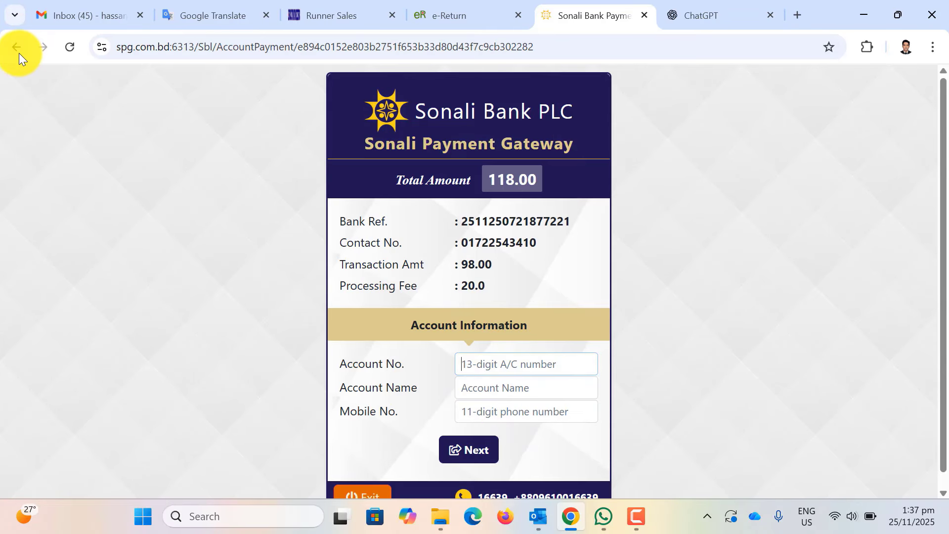
pyautogui.scroll(-1, 413, 256)
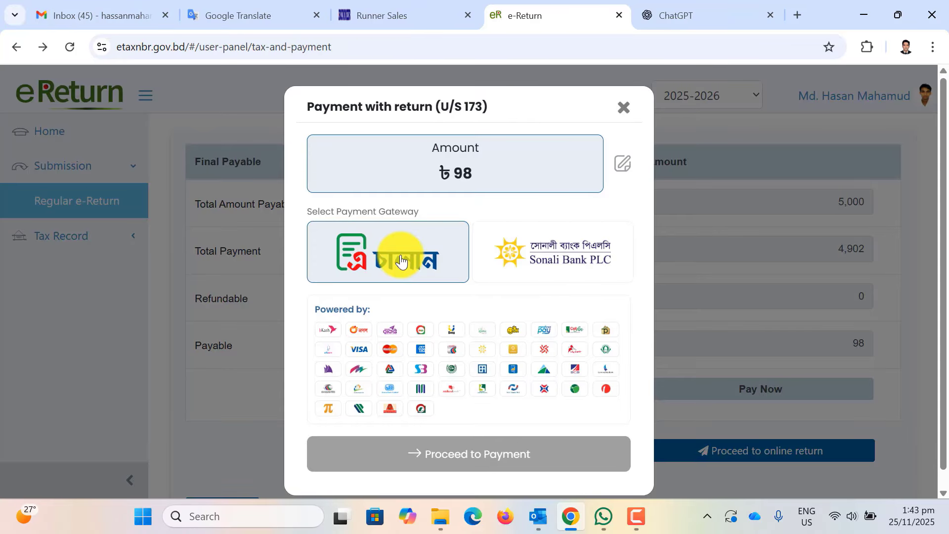
# Step: Proceed to payment through the A-Challan gateway and review the challan details and the internet banking options
pyautogui.click(401, 260)
pyautogui.click(450, 437)
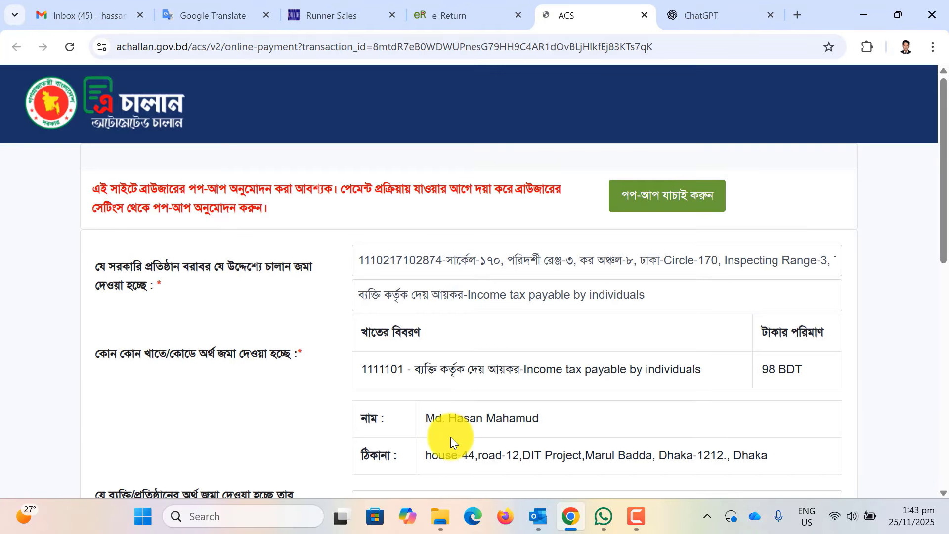
pyautogui.scroll(-1, 506, 389)
pyautogui.scroll(-10, 505, 389)
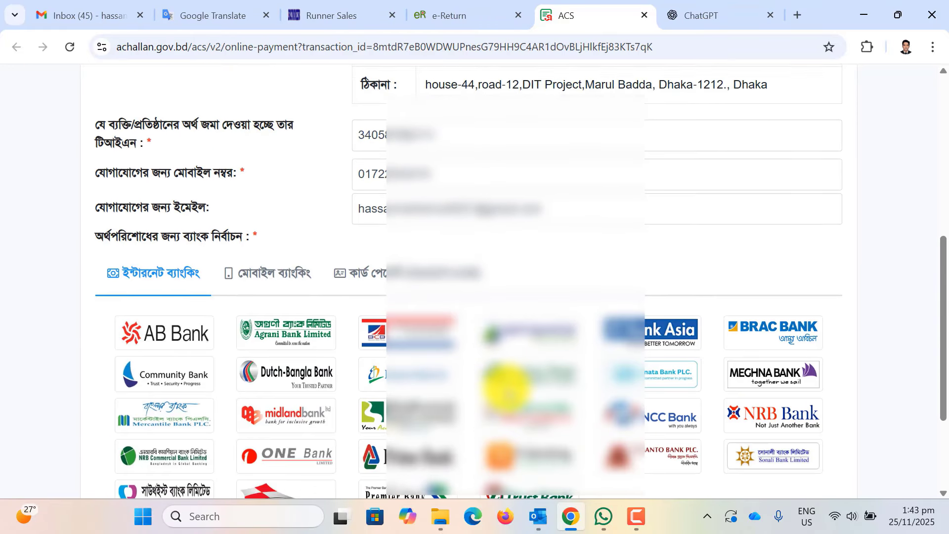
pyautogui.scroll(5, 505, 391)
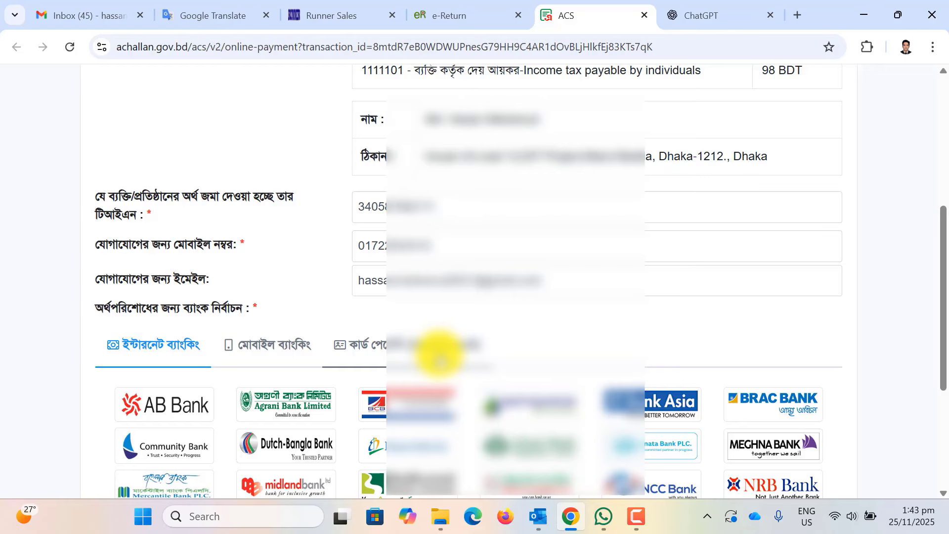
# Step: Select Visa among the card payment options and view the banks available for it
pyautogui.click(438, 352)
pyautogui.scroll(-2, 201, 395)
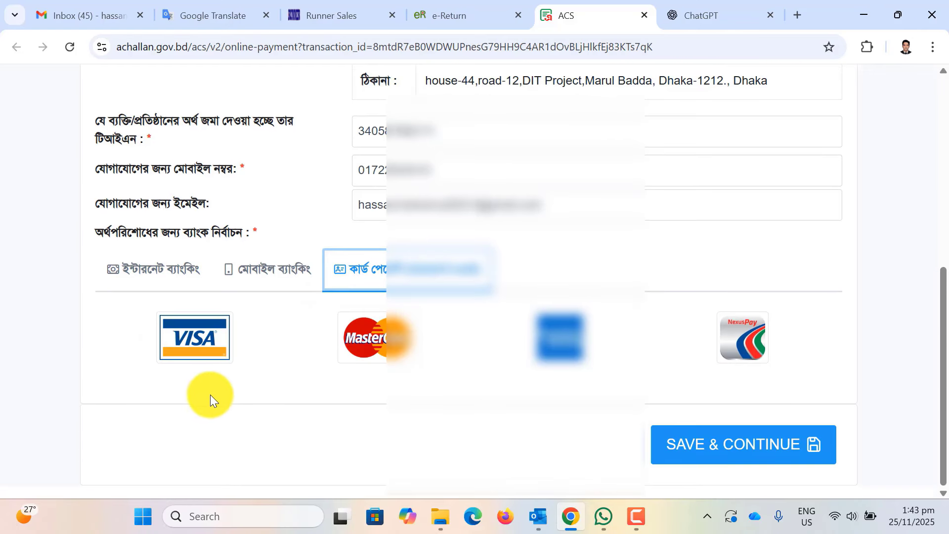
pyautogui.click(205, 348)
pyautogui.scroll(-1, 188, 363)
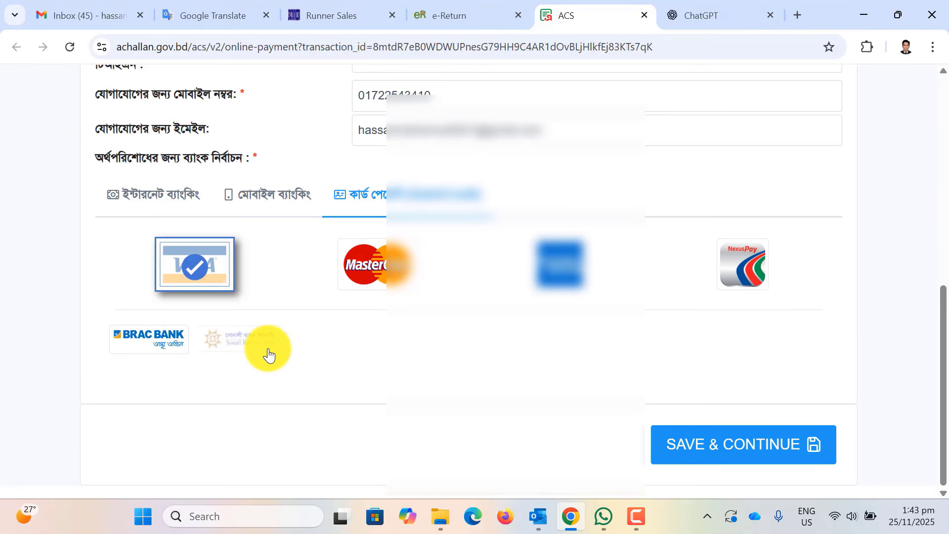
pyautogui.scroll(4, 268, 355)
# Step: Choose bKash under mobile banking for the challan payment, then save and continue to its payment breakdown
pyautogui.click(243, 418)
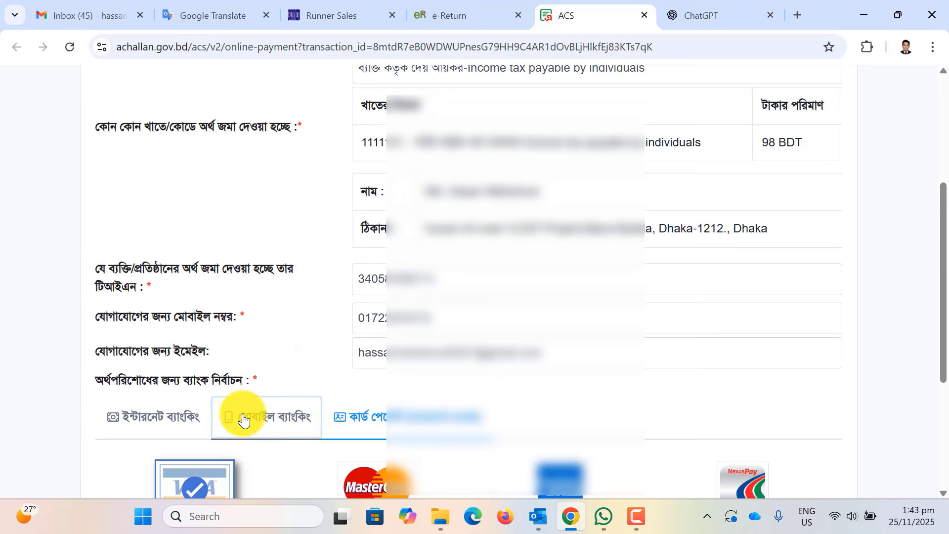
pyautogui.scroll(-3, 321, 412)
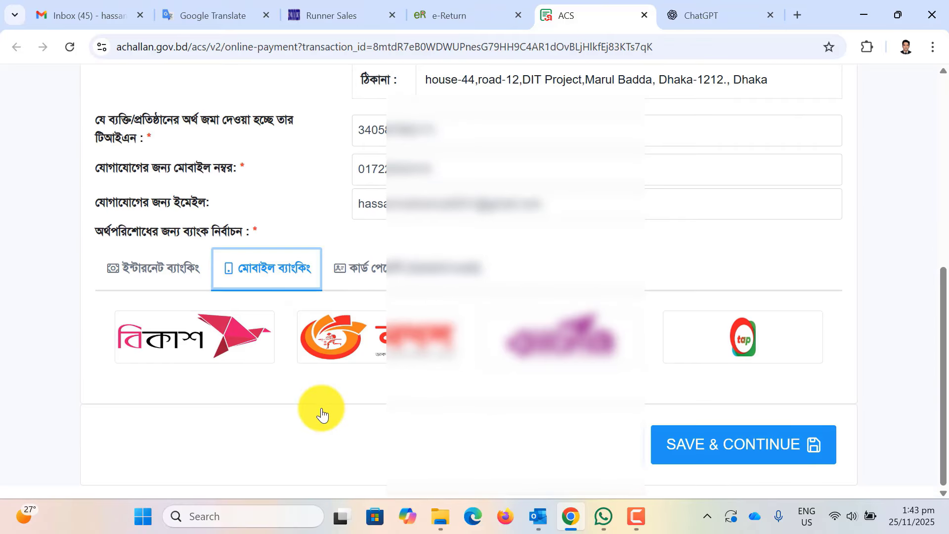
pyautogui.click(147, 352)
pyautogui.click(759, 446)
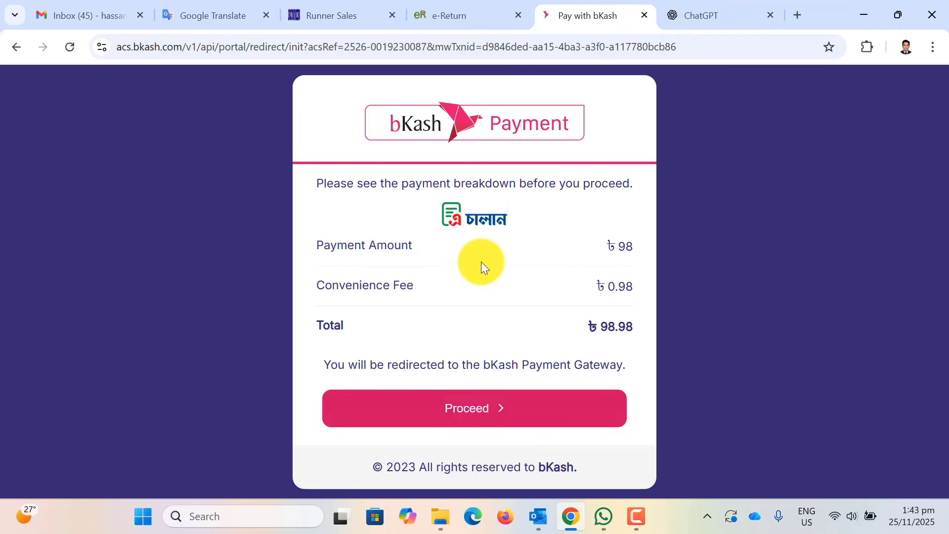
# Step: Check the total in the payment breakdown and proceed to the bKash payment gateway
pyautogui.click(460, 417)
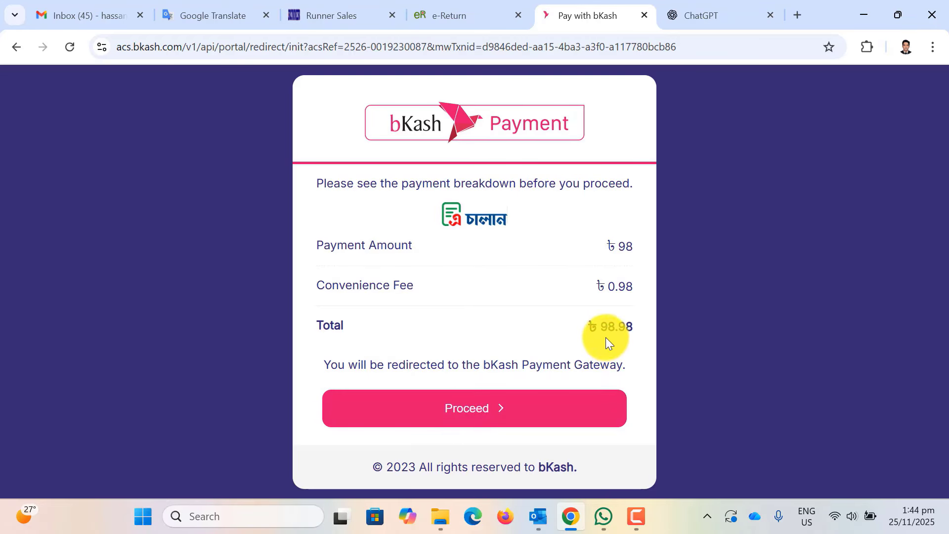
pyautogui.moveTo(580, 328); pyautogui.dragTo(633, 330)
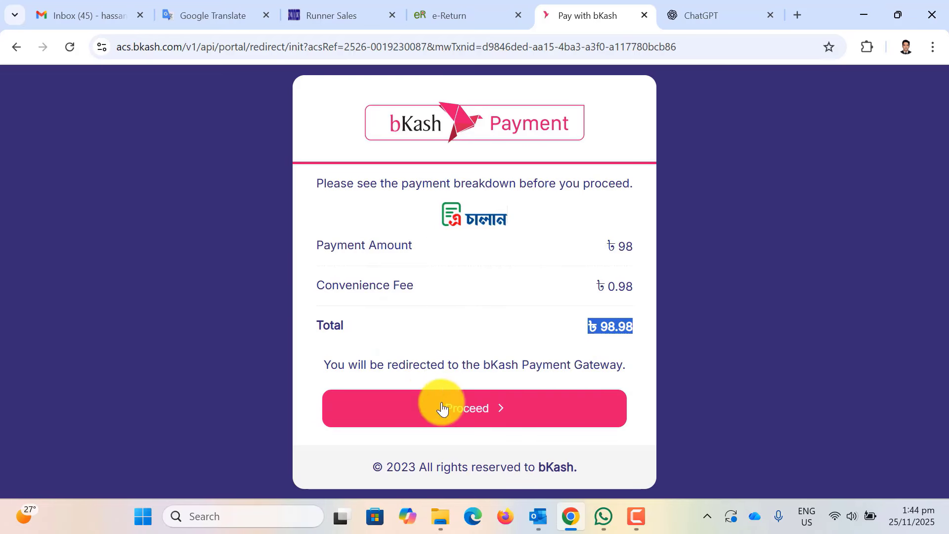
pyautogui.click(458, 411)
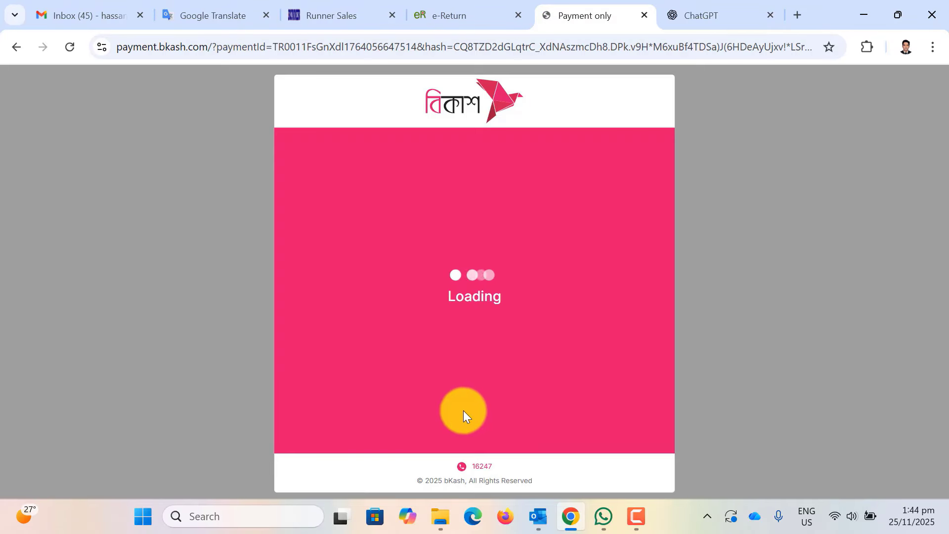
pyautogui.click(639, 512)
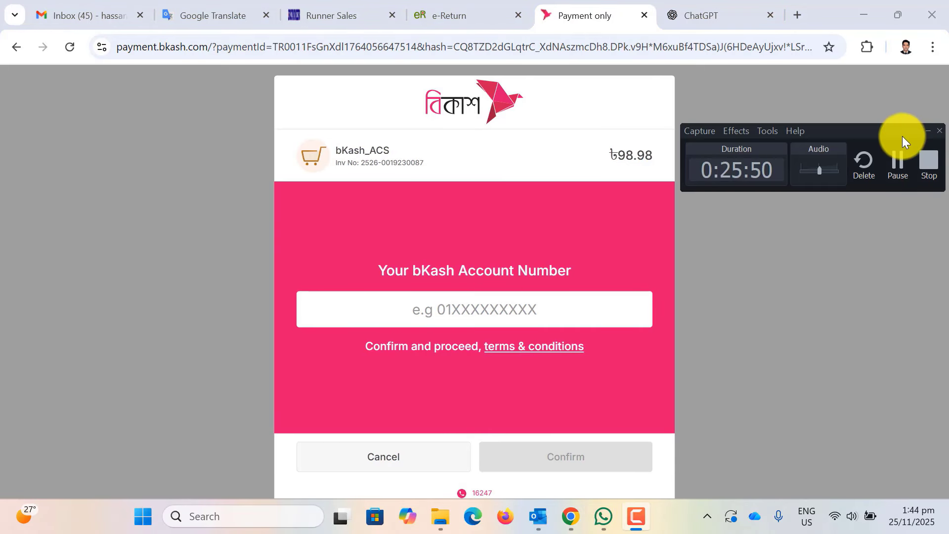
pyautogui.click(901, 151)
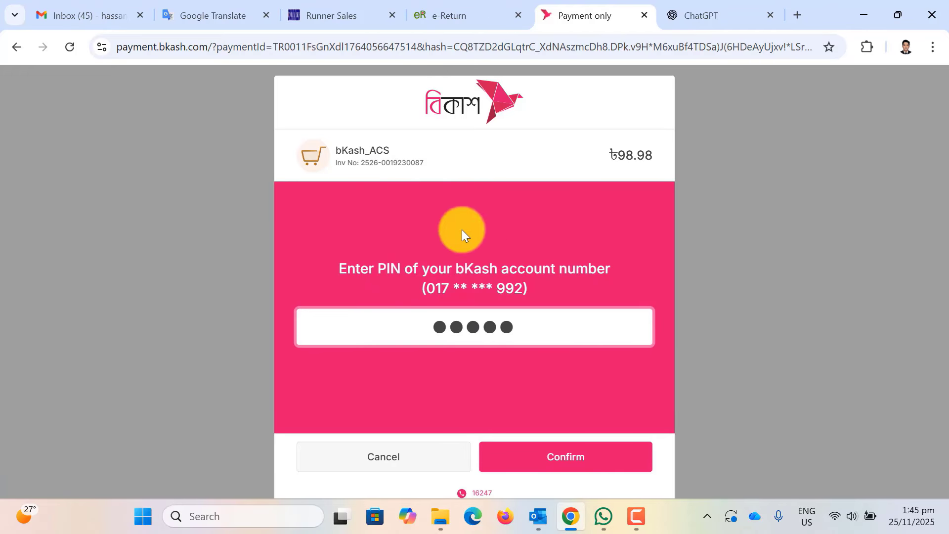
# Step: Submit the bKash account PIN to confirm the challan payment
pyautogui.click(582, 462)
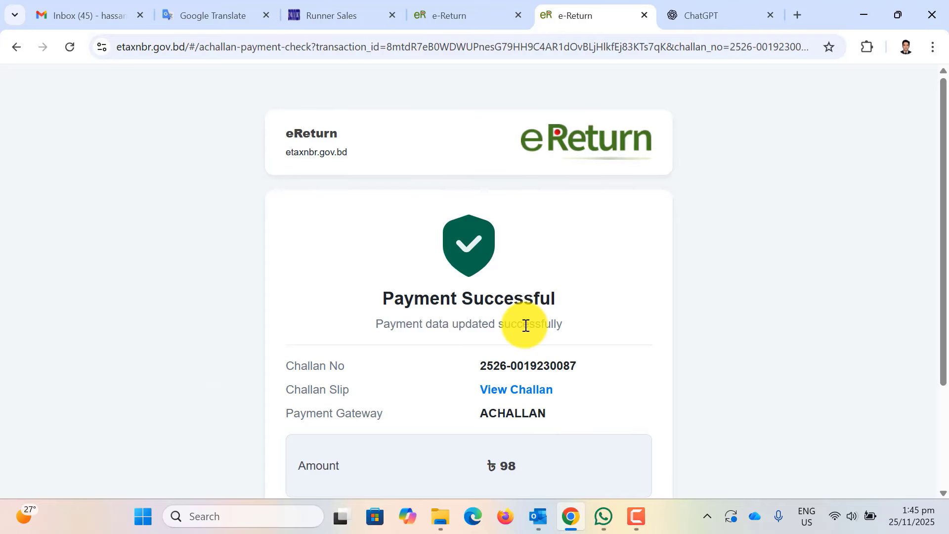
# Step: View the challan slip of the completed payment and look through its copies
pyautogui.scroll(-3, 510, 307)
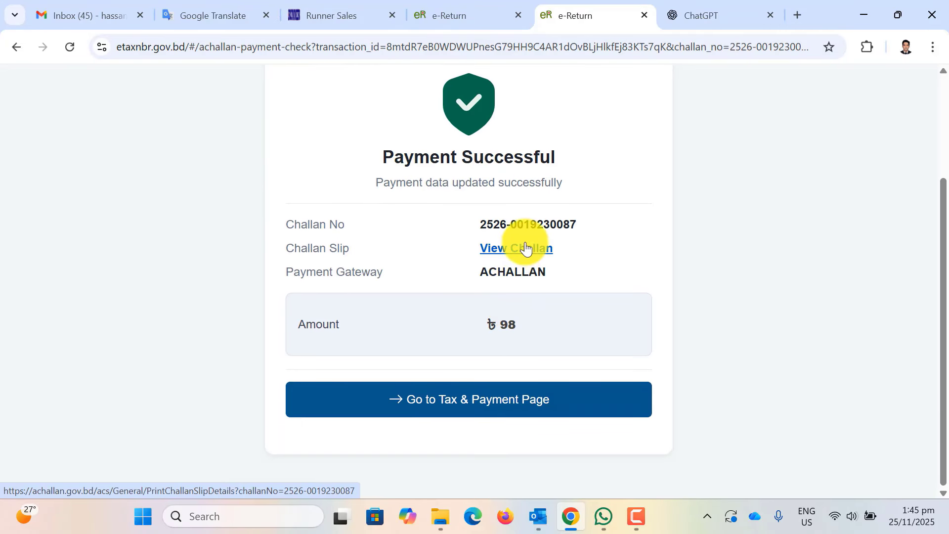
pyautogui.click(525, 248)
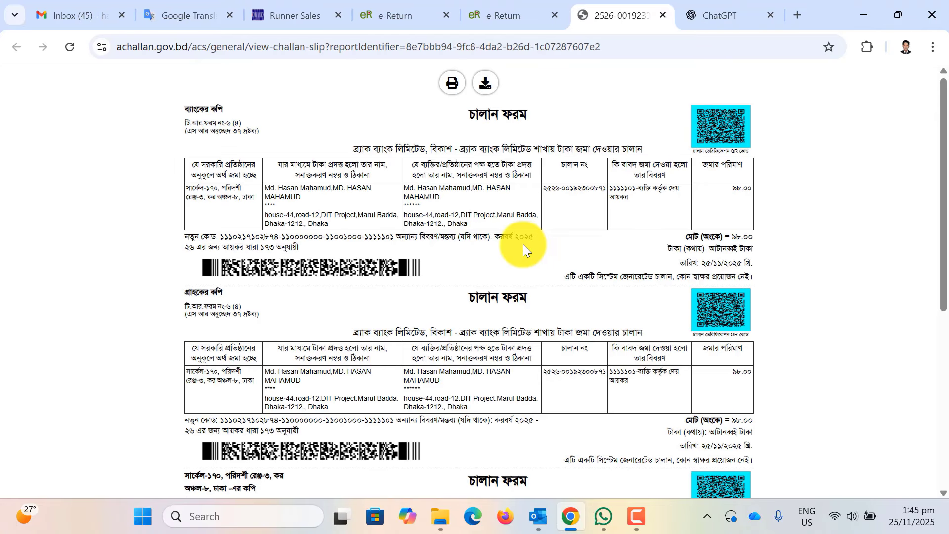
pyautogui.scroll(-3, 518, 292)
pyautogui.scroll(5, 519, 293)
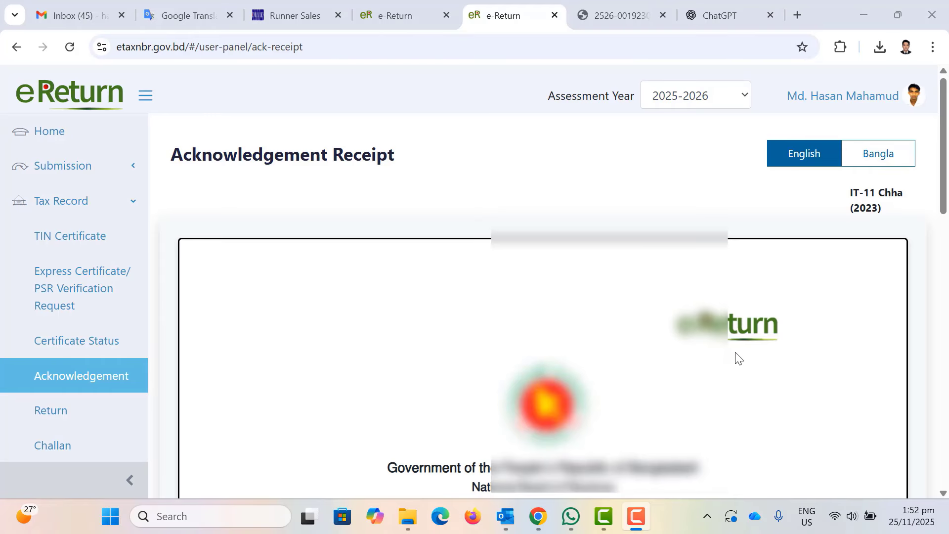
# Step: Review the English acknowledgement receipt for assessment year 2025-2026, from its title and taxpayer details down to the download option
pyautogui.scroll(-10, 739, 357)
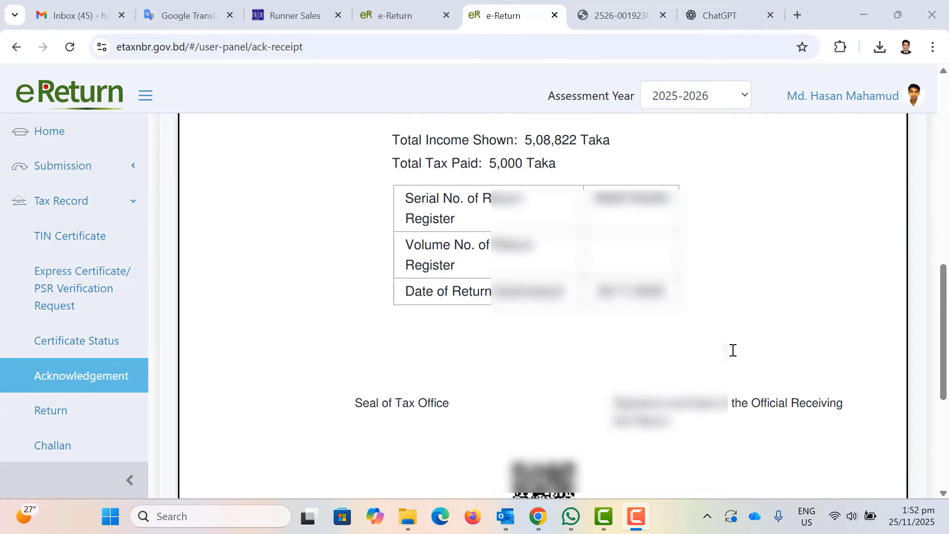
pyautogui.scroll(10, 733, 350)
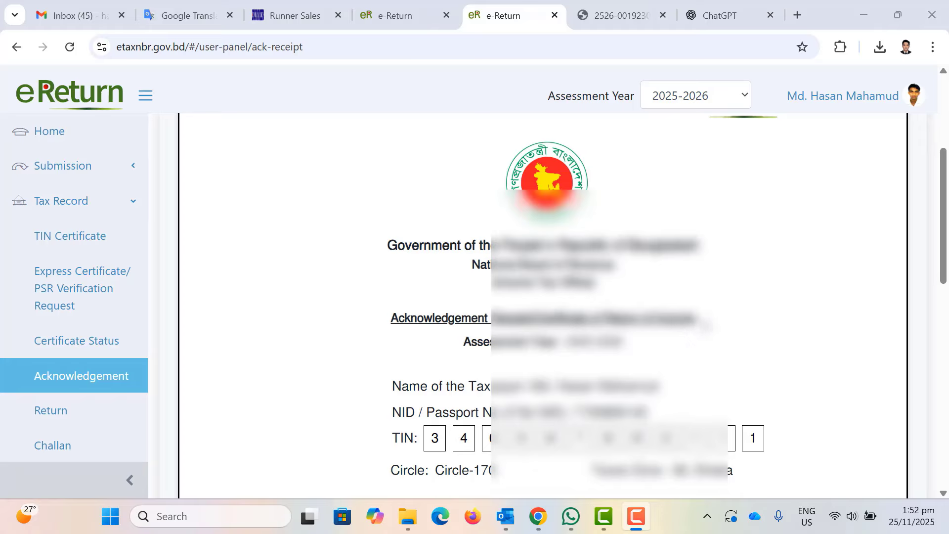
pyautogui.moveTo(707, 324); pyautogui.dragTo(374, 335)
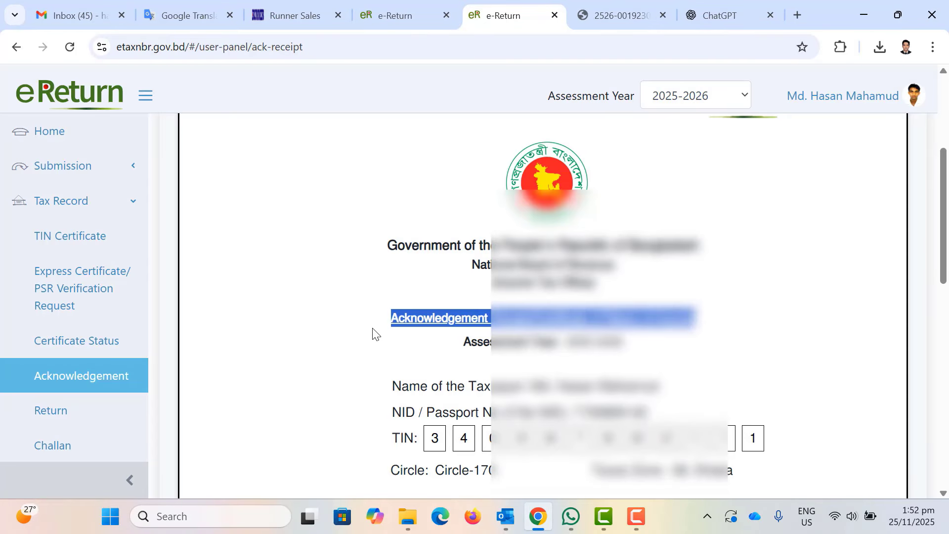
pyautogui.scroll(-3, 569, 403)
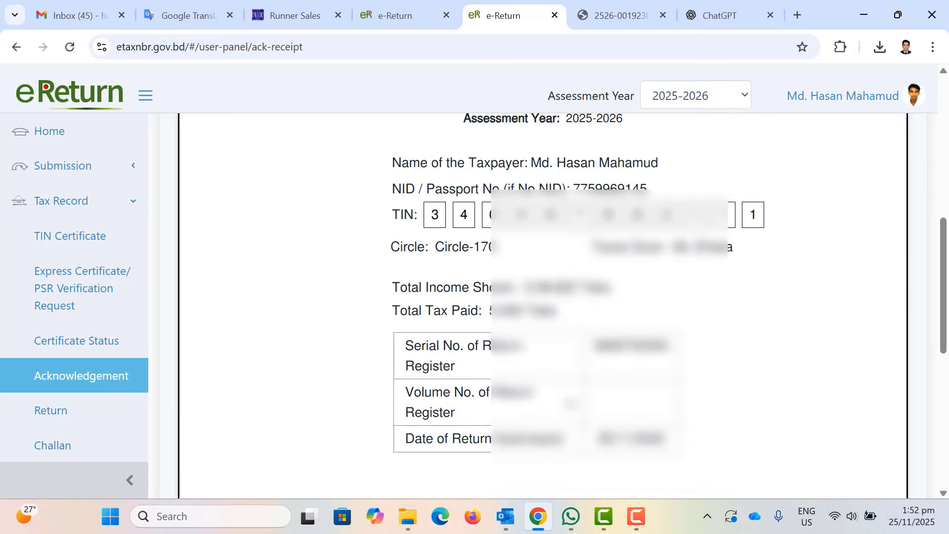
pyautogui.scroll(-6, 571, 403)
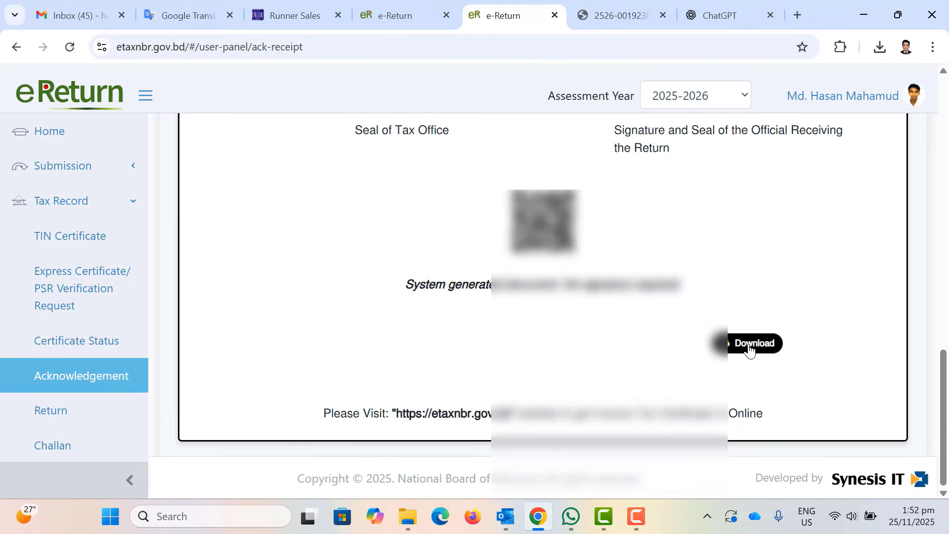